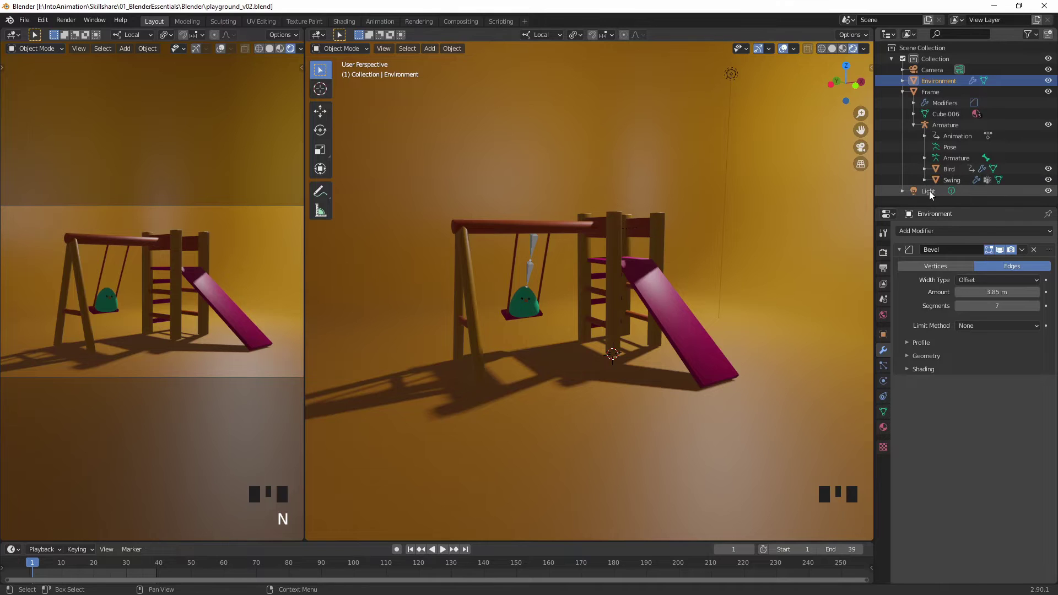
Switch the Light to a Spot light and narrow its beam to about 32.6°.
{"action": "left_click", "coordinate": [928, 191]}
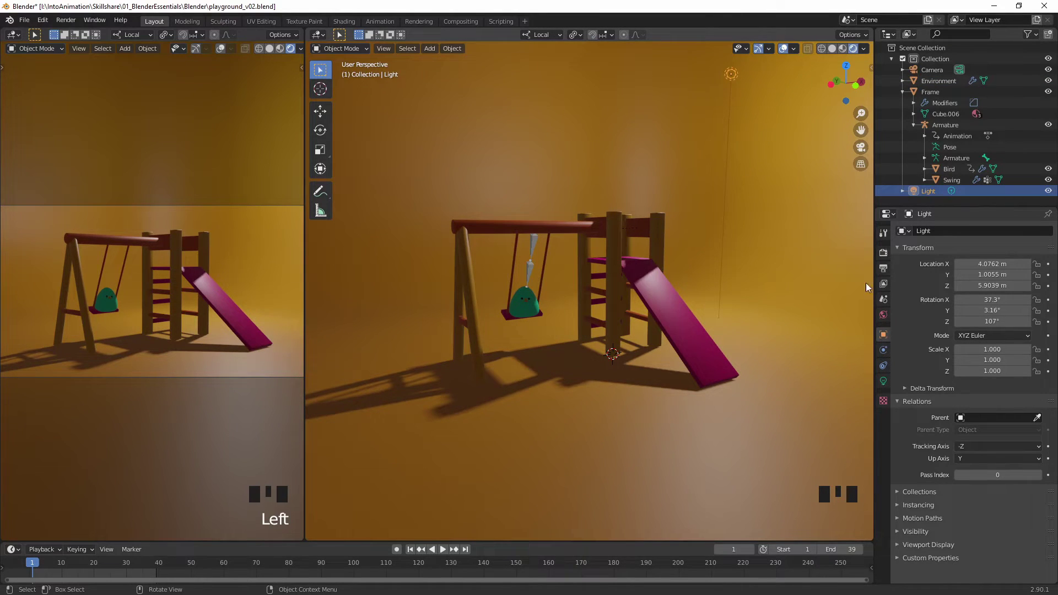
{"action": "left_click", "coordinate": [883, 381]}
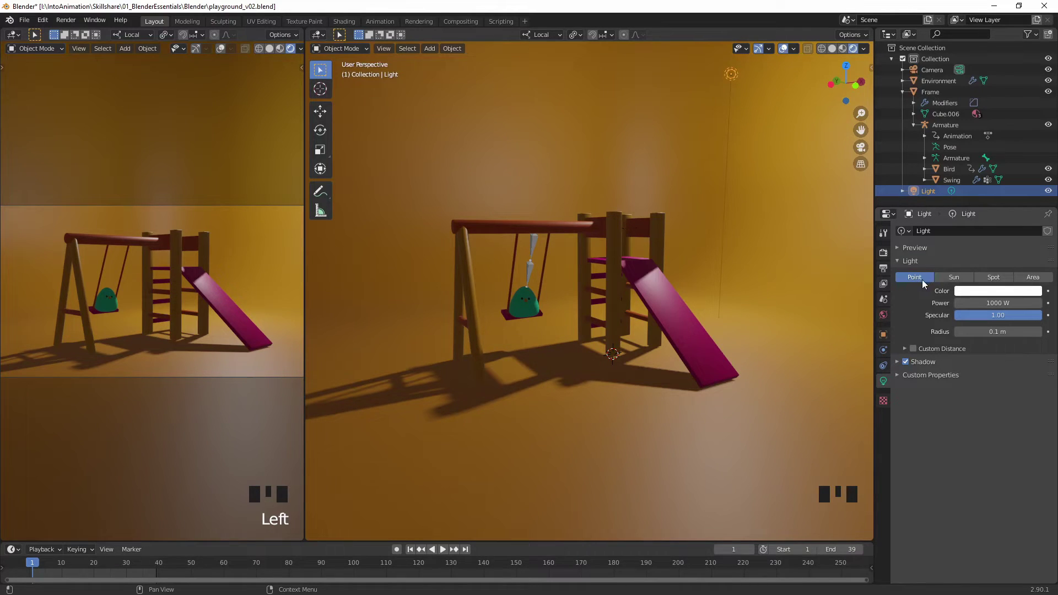
{"action": "left_click", "coordinate": [995, 277]}
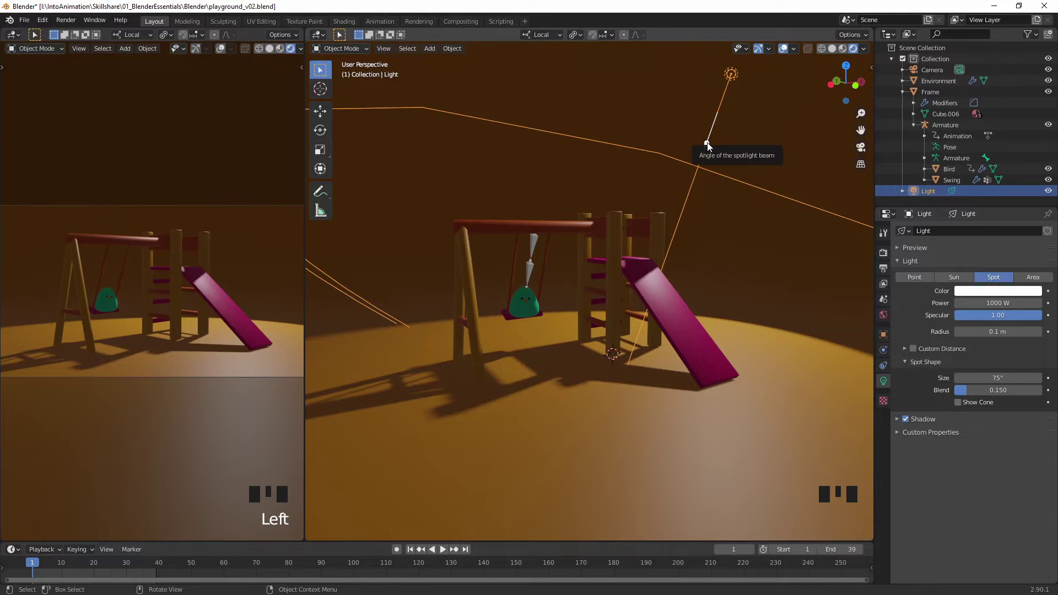
{"action": "left_click_drag", "start_coordinate": [708, 144], "coordinate": [716, 117]}
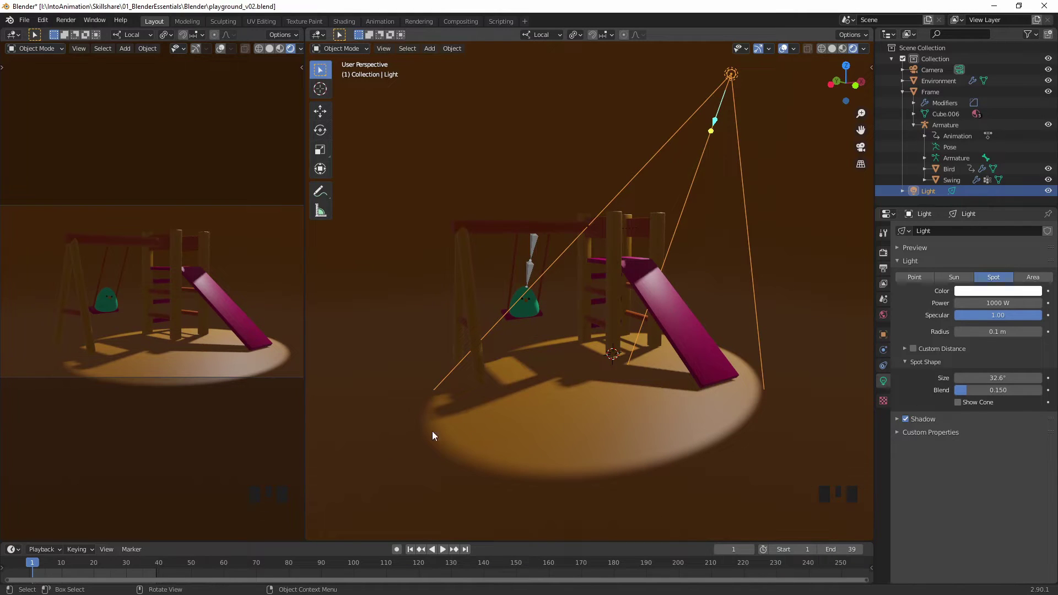
Change the light to a rectangular Area light and enlarge it to about 2.67 m by 0.99 m.
{"action": "left_click", "coordinate": [1033, 277]}
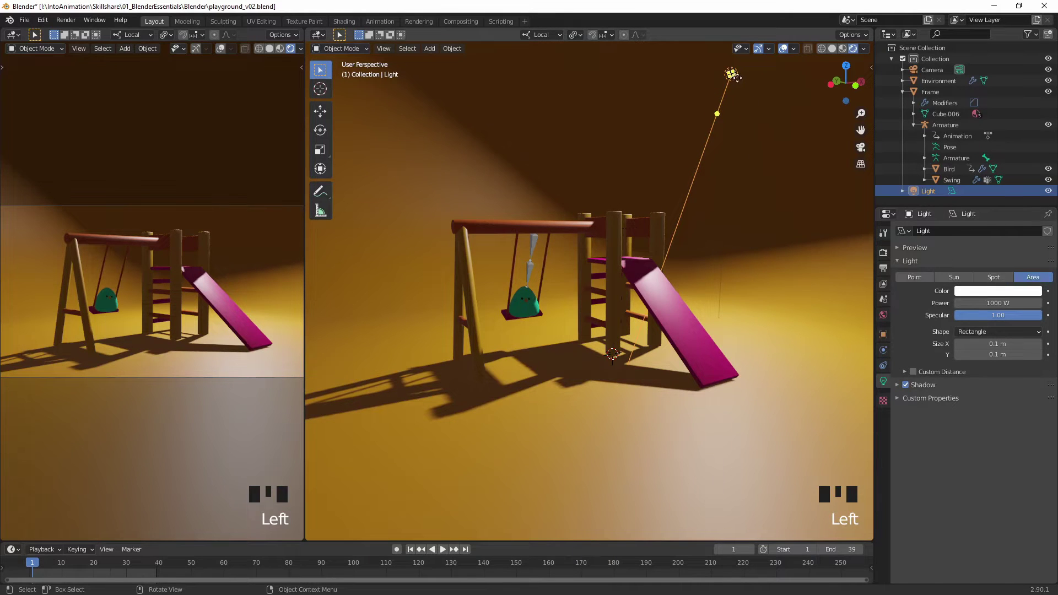
{"action": "left_click_drag", "start_coordinate": [737, 77], "coordinate": [824, 81]}
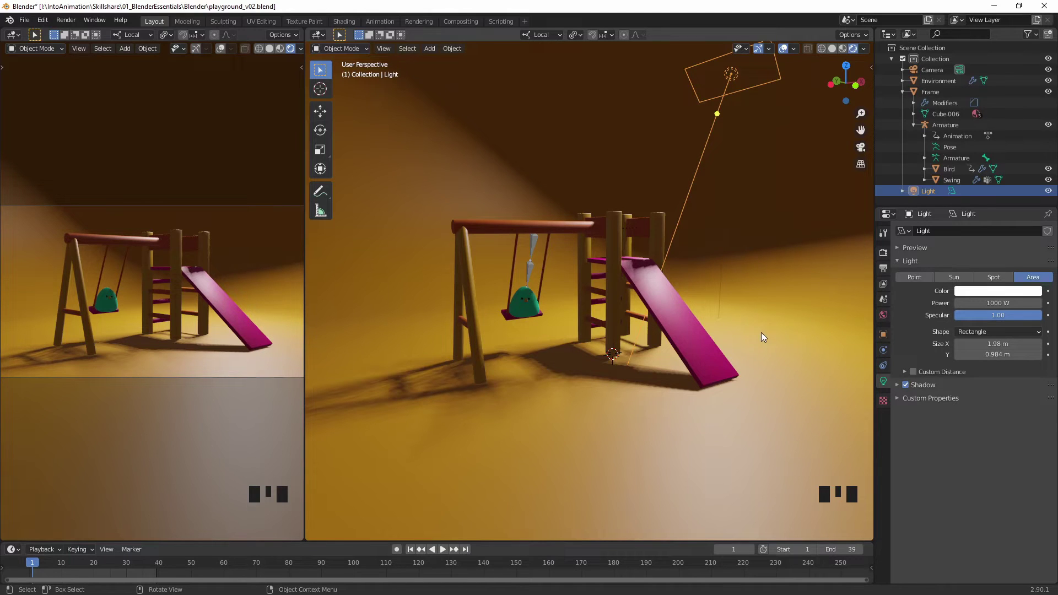
{"action": "mouse_move", "coordinate": [821, 81]}
{"action": "left_mouse_down"}
{"action": "mouse_move", "coordinate": [851, 102]}
{"action": "mouse_move", "coordinate": [857, 86]}
{"action": "mouse_move", "coordinate": [806, 89]}
{"action": "left_mouse_up"}
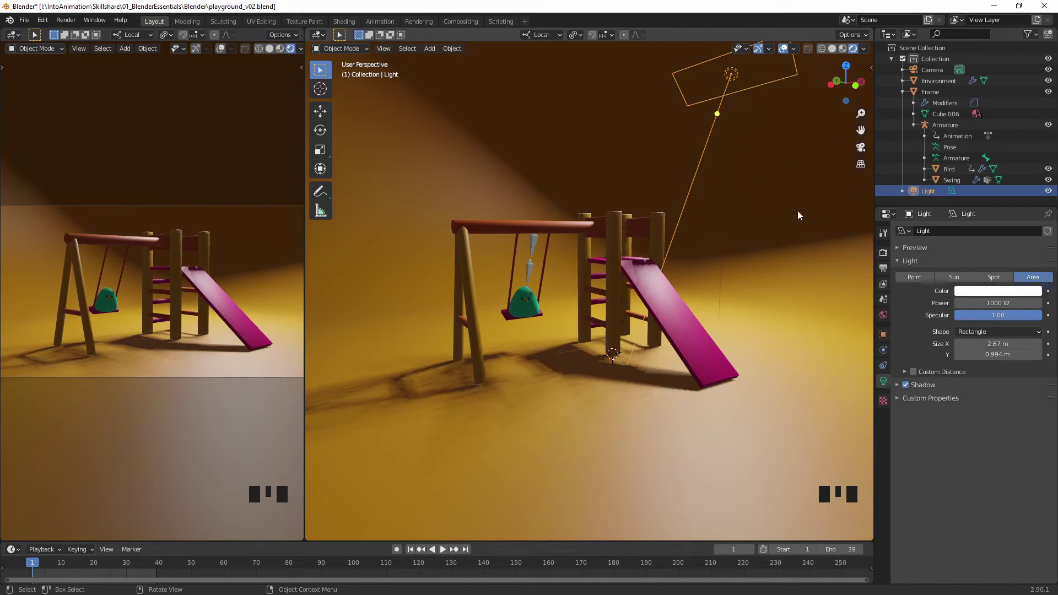
Convert the light to a Sun and hide the Environment object in the viewports.
{"action": "left_click", "coordinate": [954, 278]}
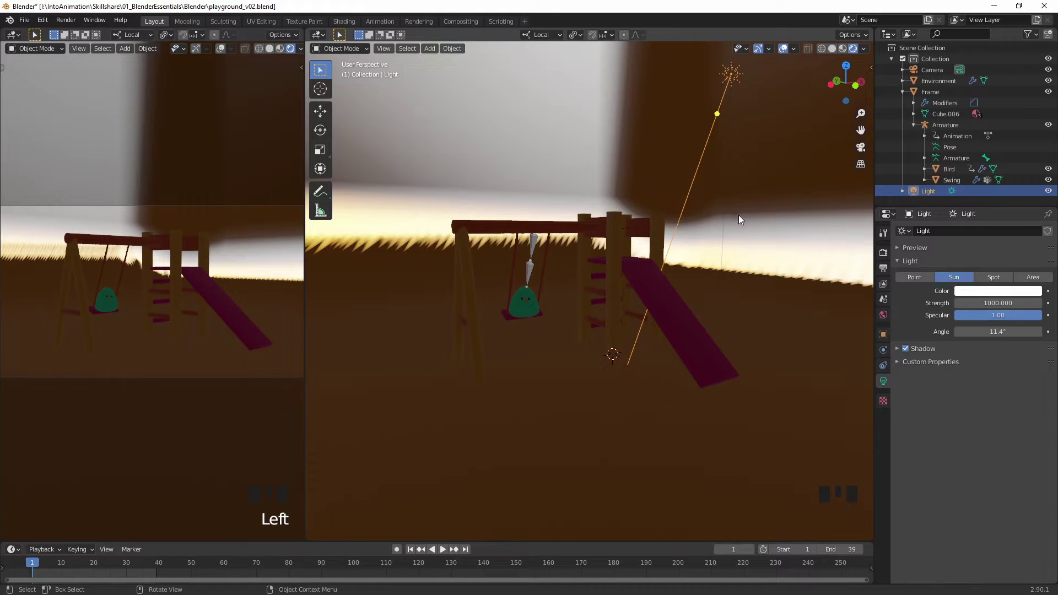
{"action": "left_click", "coordinate": [1048, 81]}
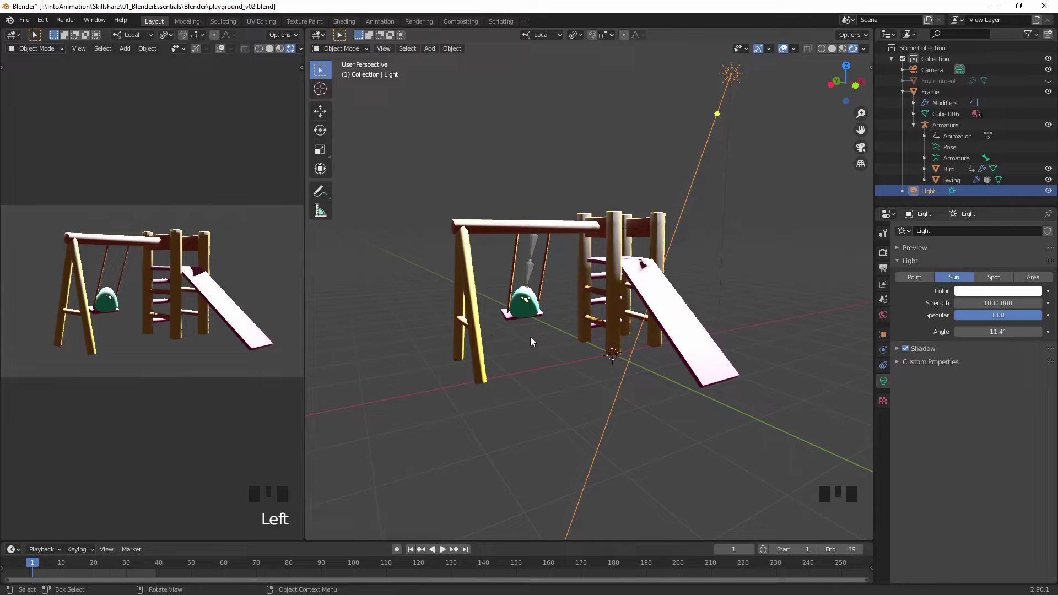
{"action": "key", "text": "KP_0"}
{"action": "key", "text": "KP_0"}
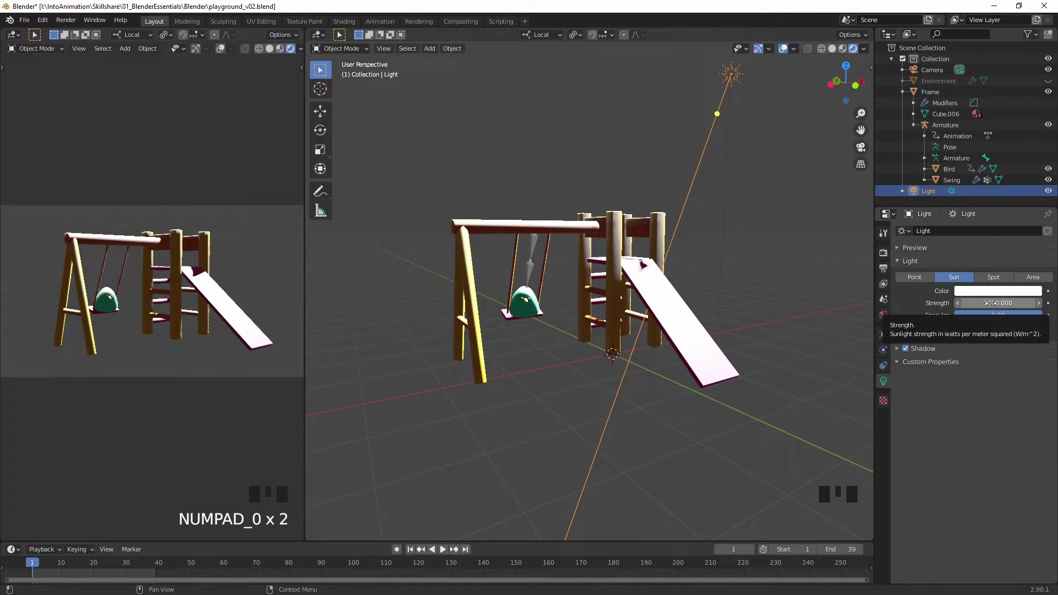
Set the Sun light's strength to 10.
{"action": "left_click", "coordinate": [992, 303]}
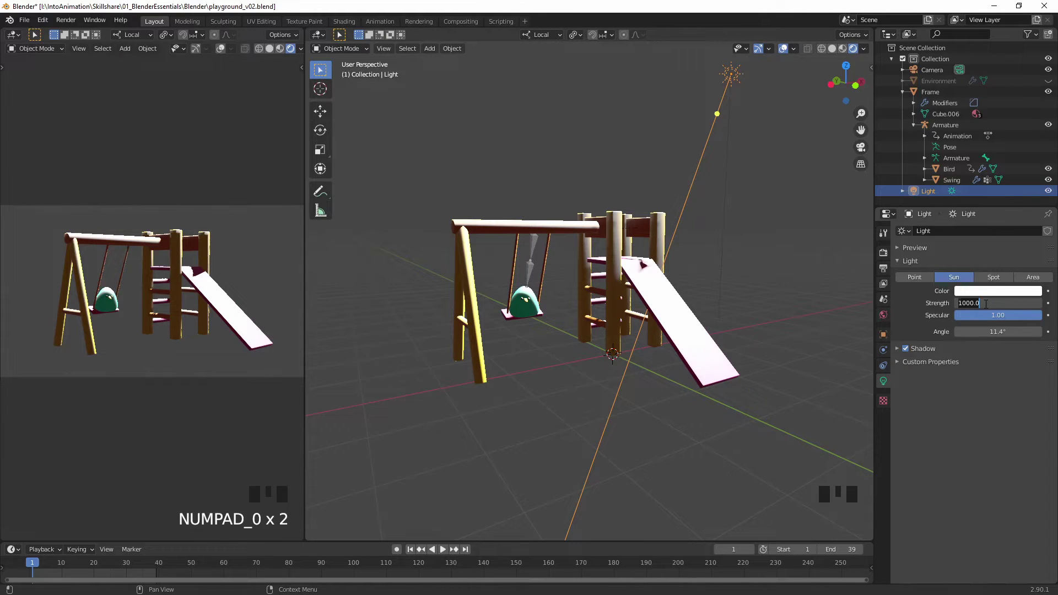
{"action": "type", "text": "10"}
{"action": "key", "text": "Return"}
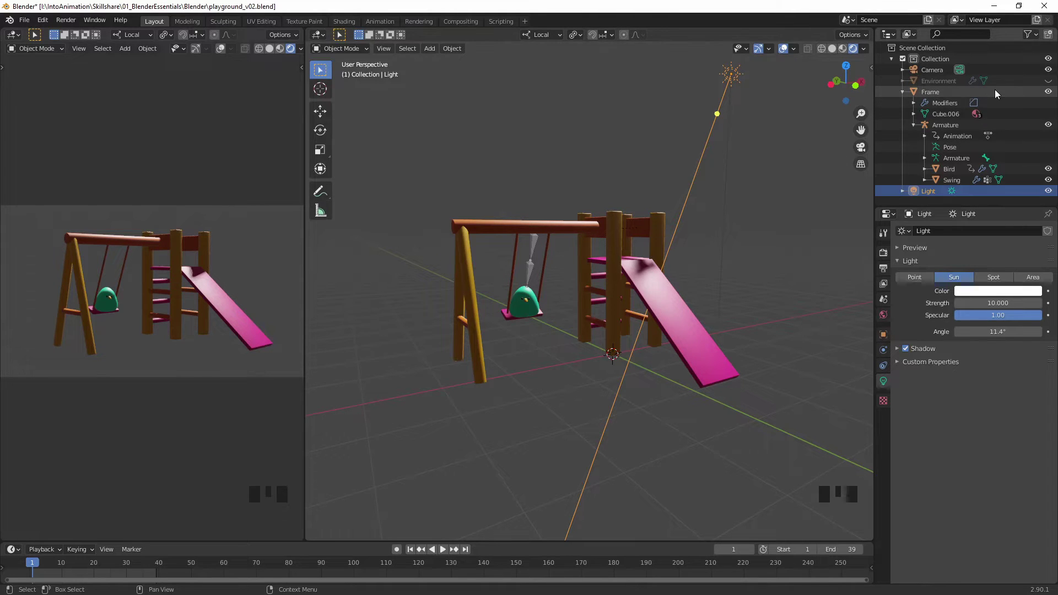
Unhide the Environment object, show the larger viewport in solid shading, and frame the Environment in it.
{"action": "left_click", "coordinate": [1048, 81]}
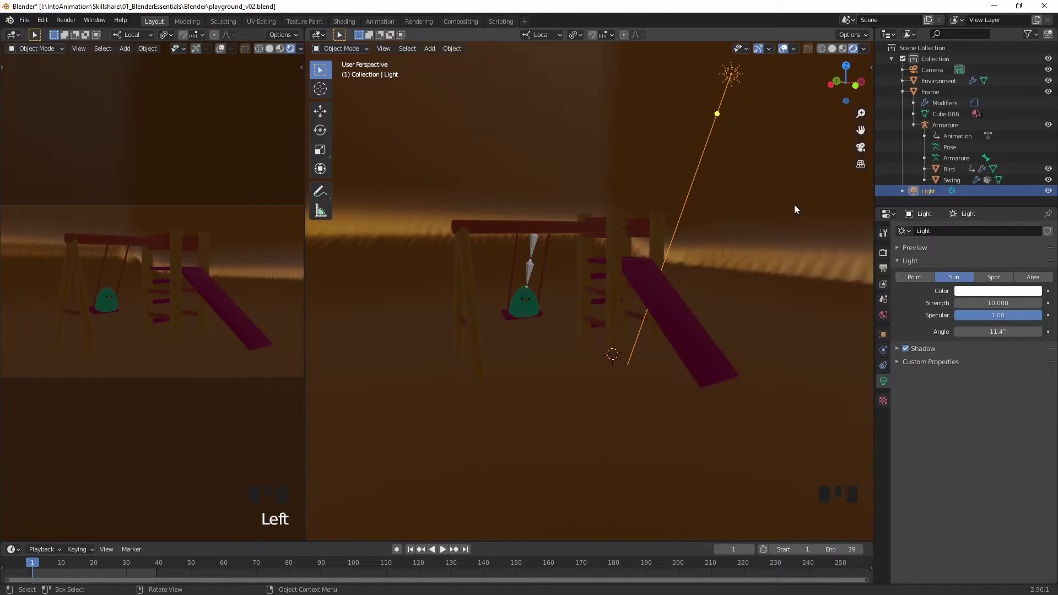
{"action": "left_click", "coordinate": [832, 49]}
{"action": "mouse_move", "coordinate": [737, 284]}
{"action": "middle_mouse_down"}
{"action": "mouse_move", "coordinate": [799, 251]}
{"action": "mouse_move", "coordinate": [751, 280]}
{"action": "middle_mouse_up"}
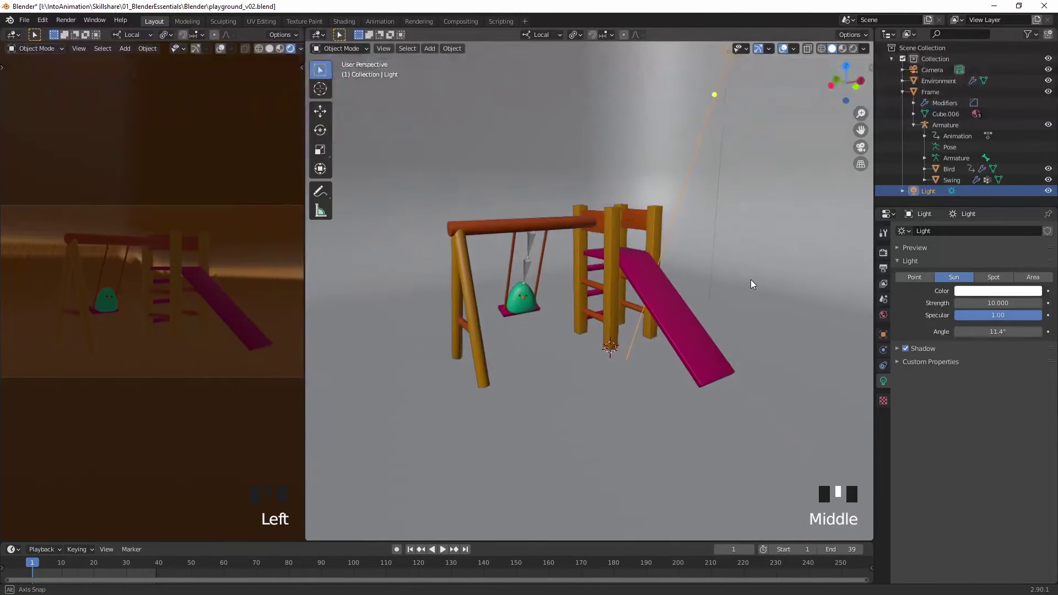
{"action": "left_click", "coordinate": [752, 269]}
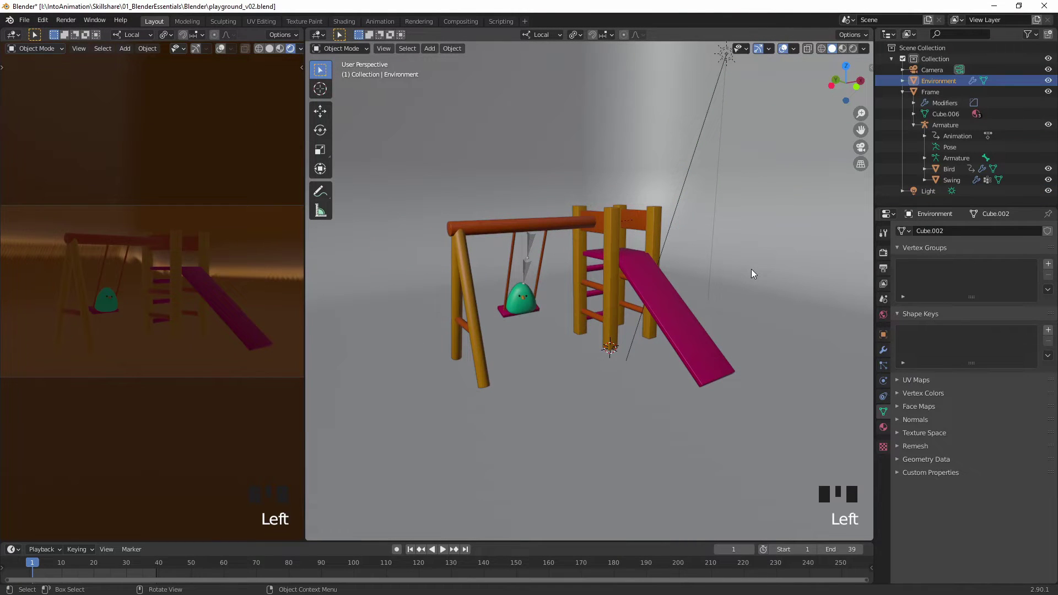
{"action": "key", "text": "KP_Decimal"}
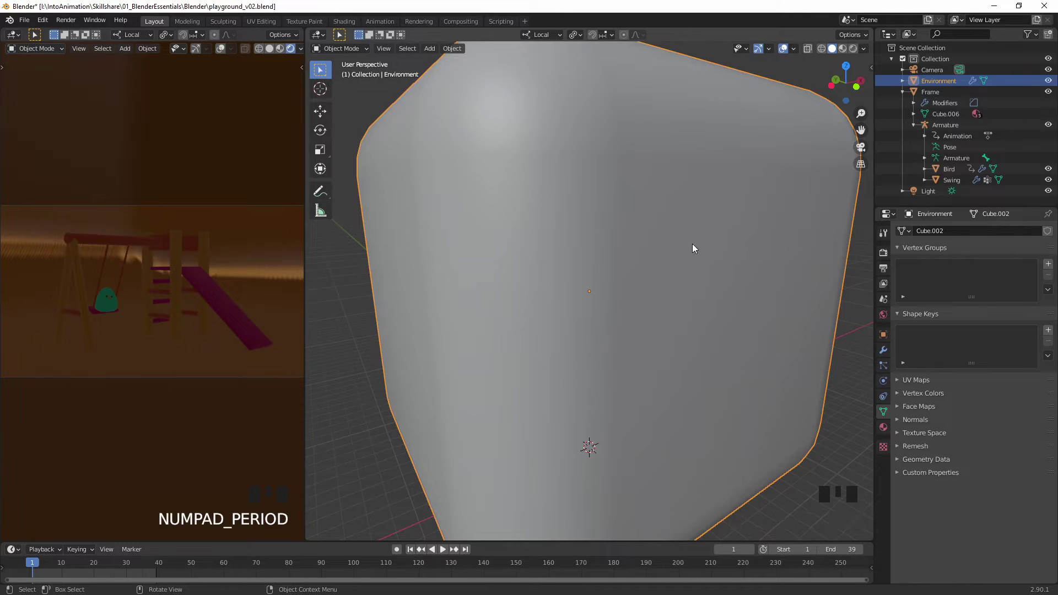
Delete the Environment cube's top face and its two front side faces, leaving only the floor and two back walls.
{"action": "key", "text": "Tab"}
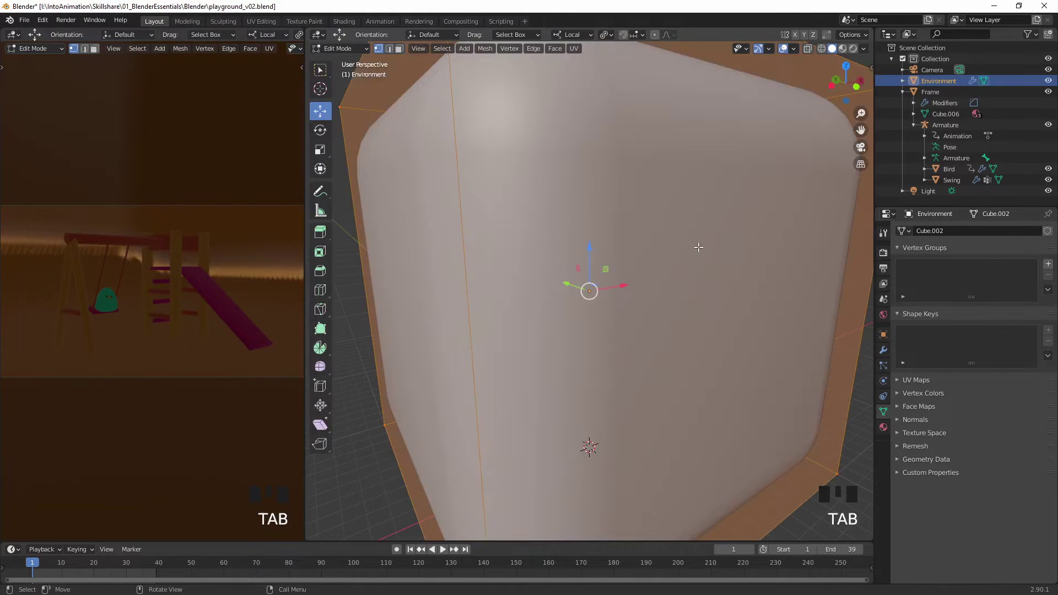
{"action": "middle_click_drag", "start_coordinate": [710, 221], "coordinate": [714, 243]}
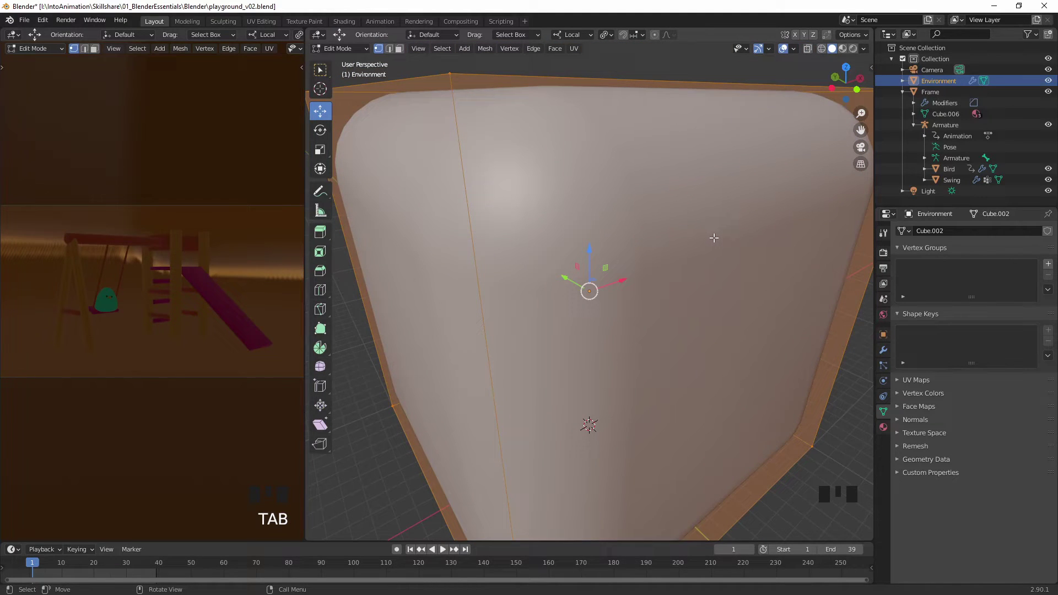
{"action": "key", "text": "3"}
{"action": "middle_click_drag", "start_coordinate": [713, 237], "coordinate": [651, 338], "text": "ctrl"}
{"action": "left_click", "coordinate": [793, 247]}
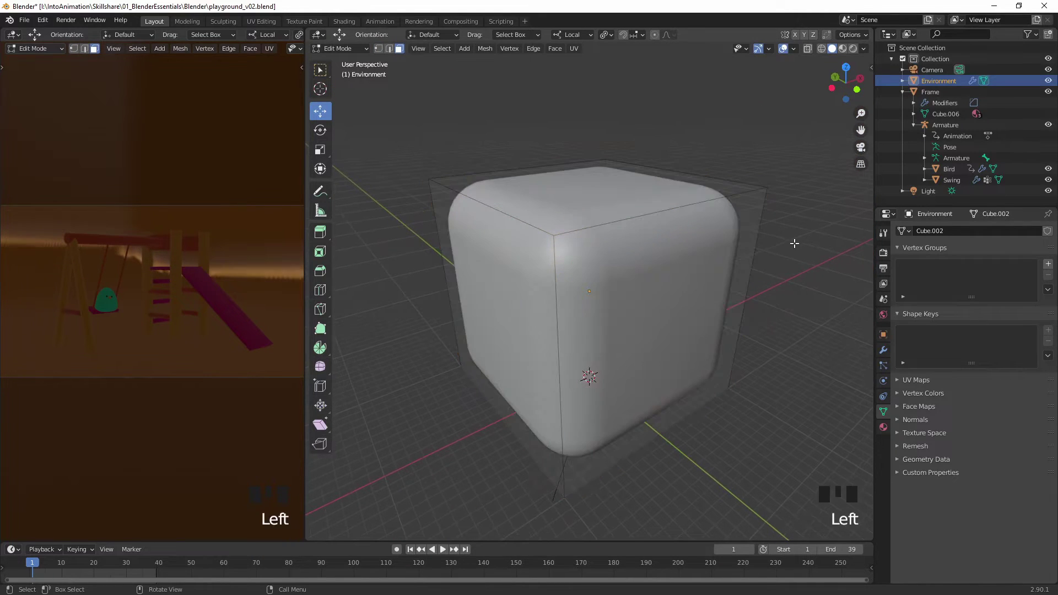
{"action": "left_click", "coordinate": [608, 304]}
{"action": "left_click", "coordinate": [547, 298], "text": "shift"}
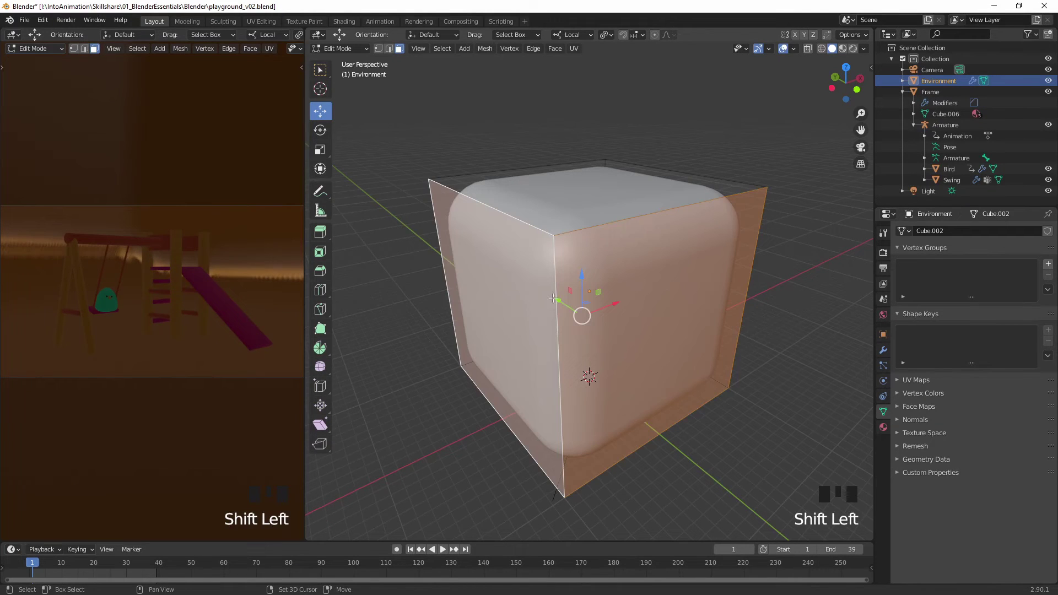
{"action": "left_click", "coordinate": [584, 198], "text": "shift"}
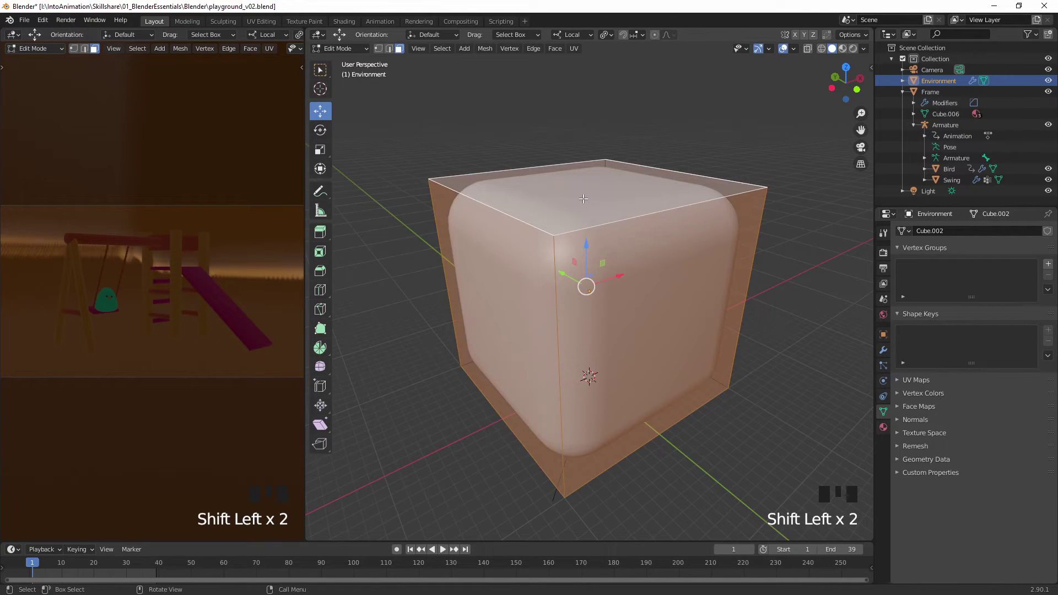
{"action": "key", "text": "x"}
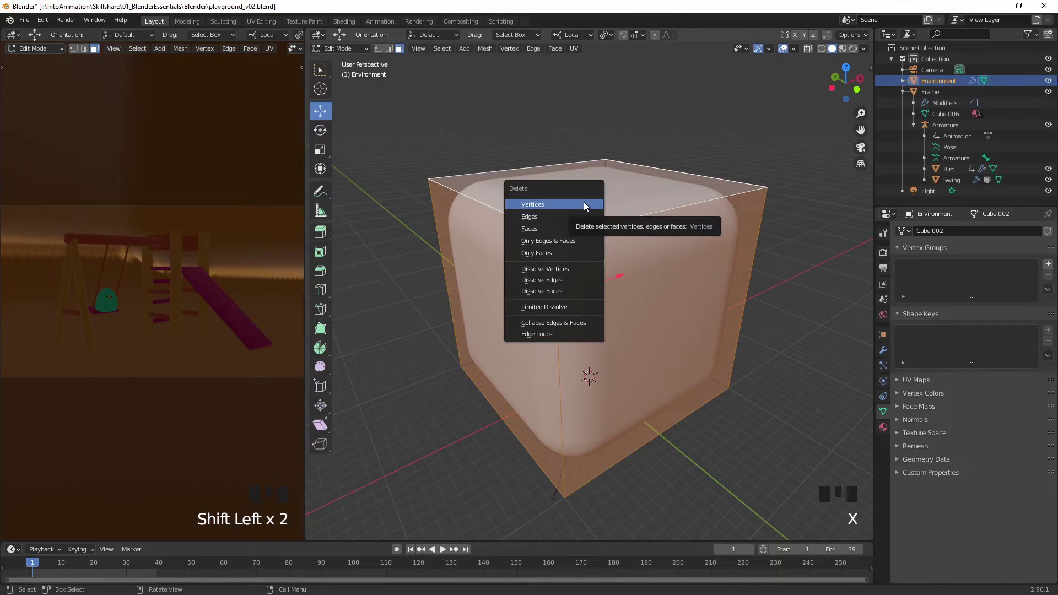
{"action": "left_click", "coordinate": [547, 230]}
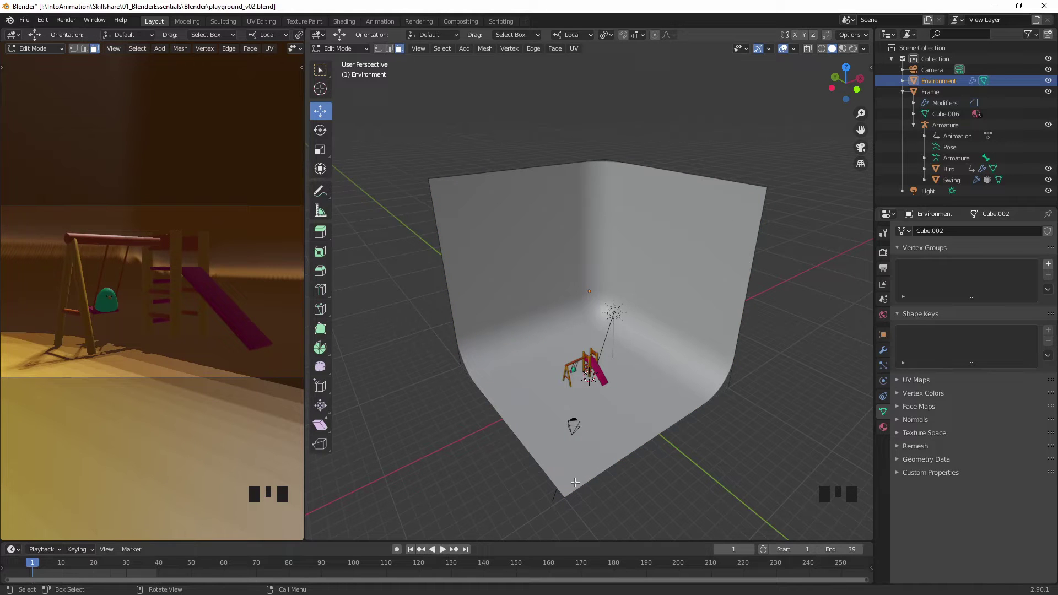
{"action": "middle_click_drag", "start_coordinate": [649, 321], "coordinate": [708, 256]}
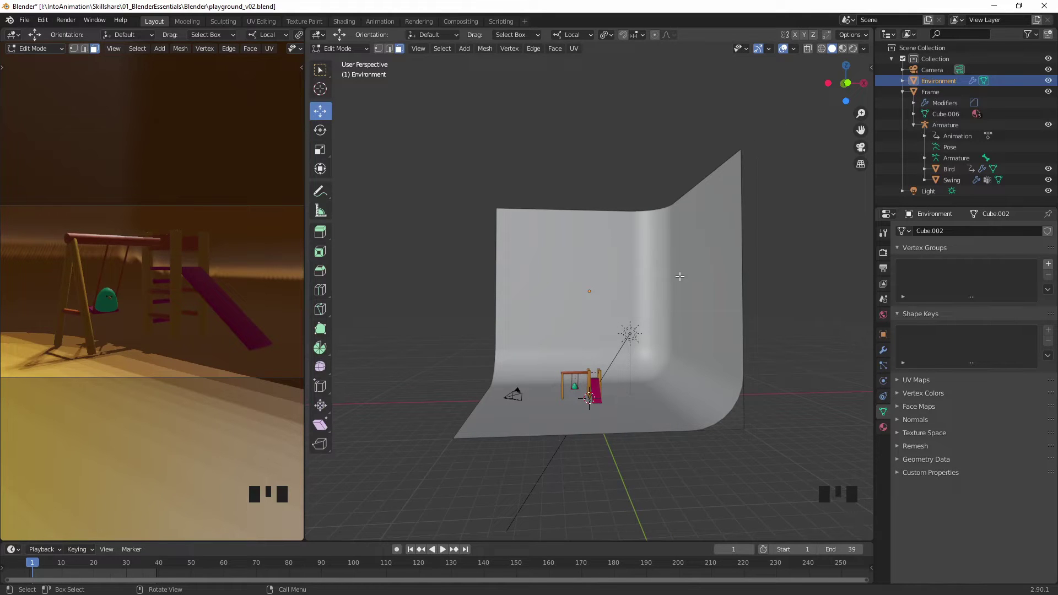
{"action": "middle_click_drag", "start_coordinate": [680, 277], "coordinate": [683, 339]}
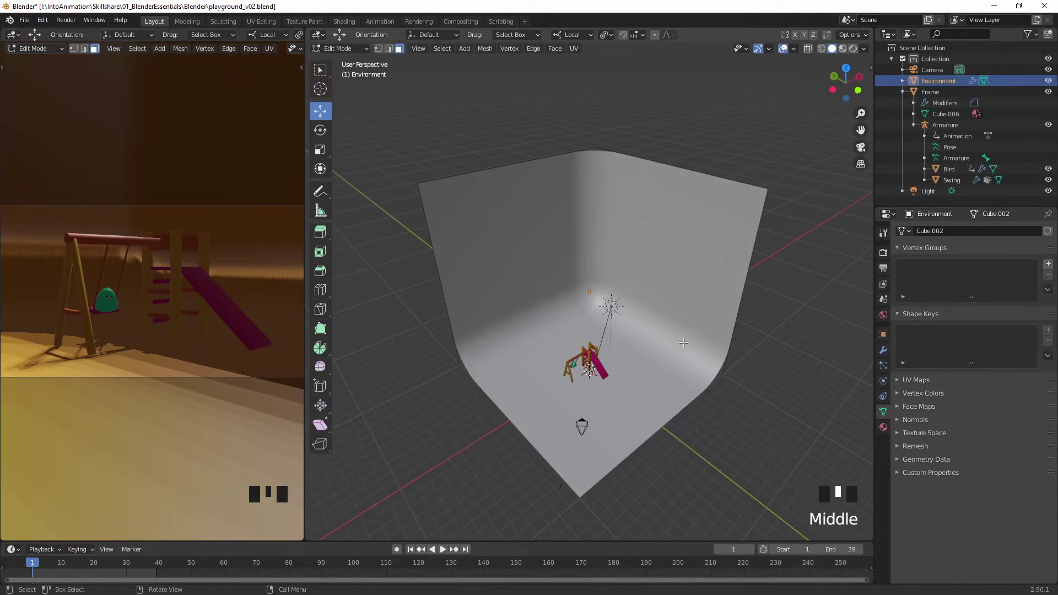
{"action": "key", "text": "Tab"}
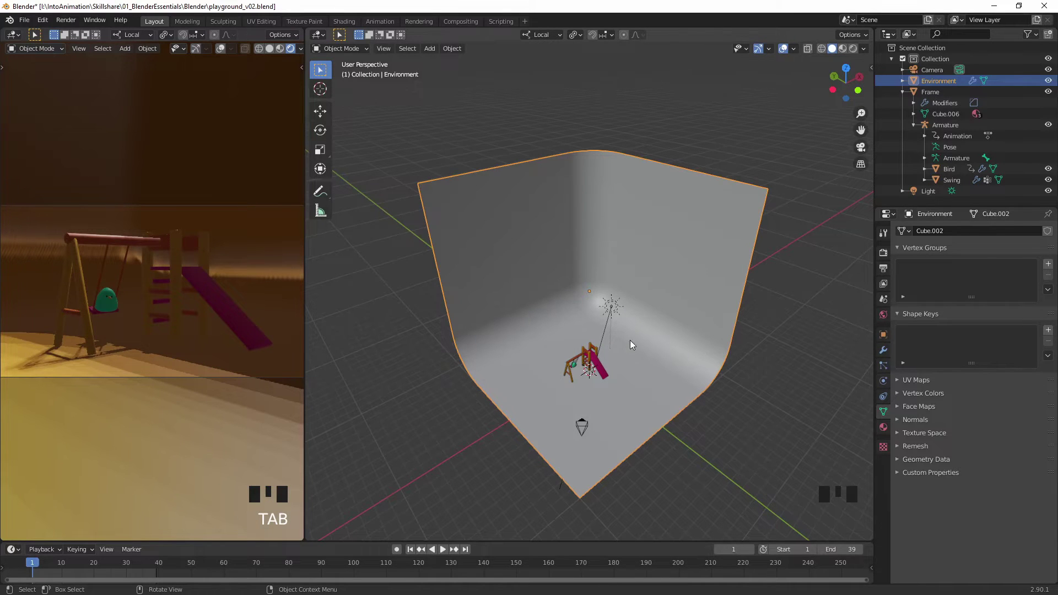
Set the Environment's origin to the 3D cursor and scale the object up uniformly by about 2.565.
{"action": "middle_click_drag", "start_coordinate": [630, 339], "coordinate": [626, 279]}
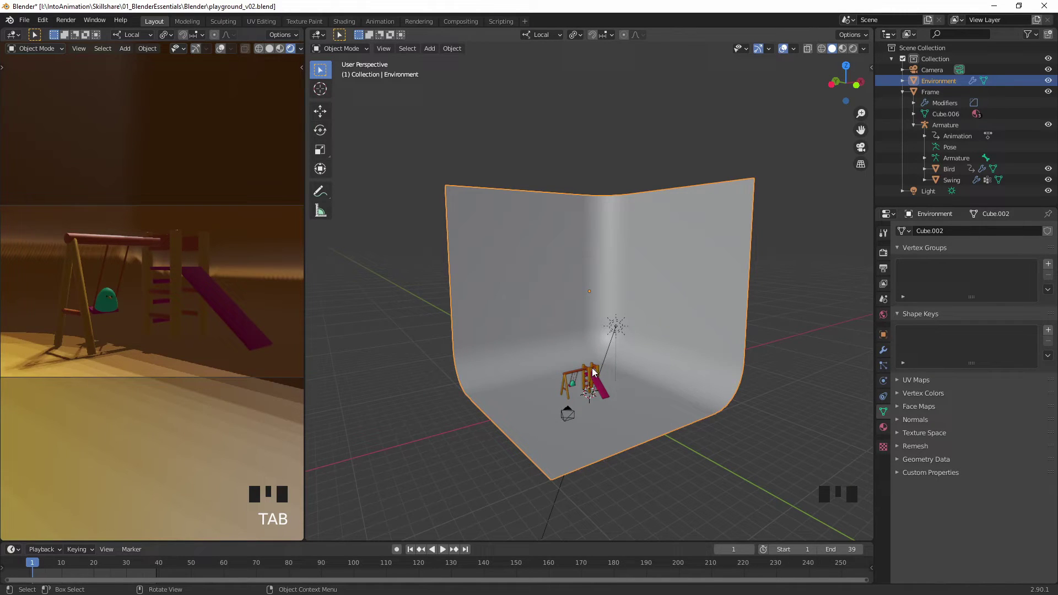
{"action": "right_click", "coordinate": [616, 280]}
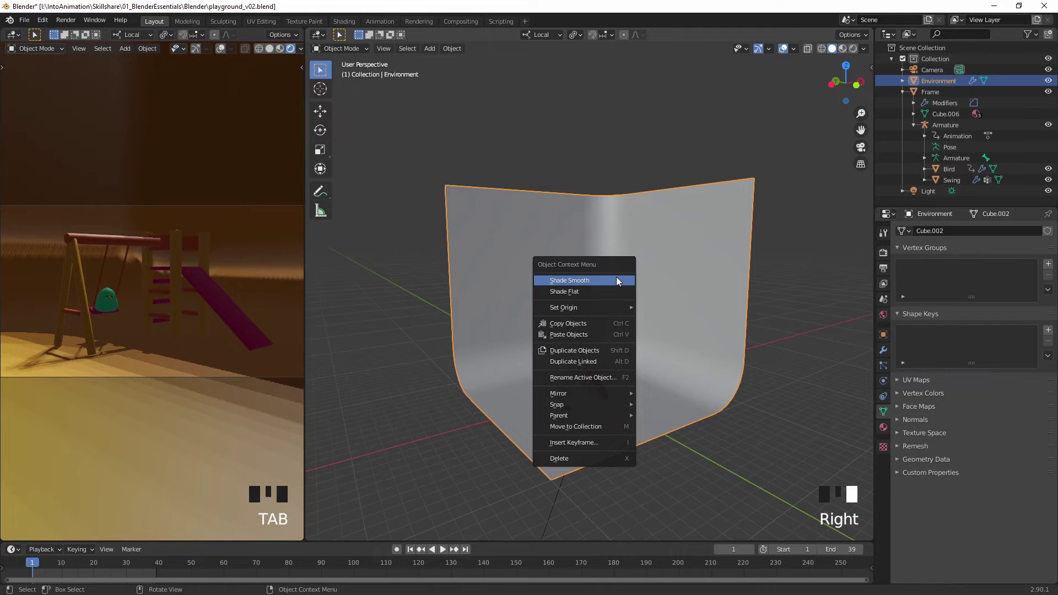
{"action": "mouse_move", "coordinate": [598, 312]}
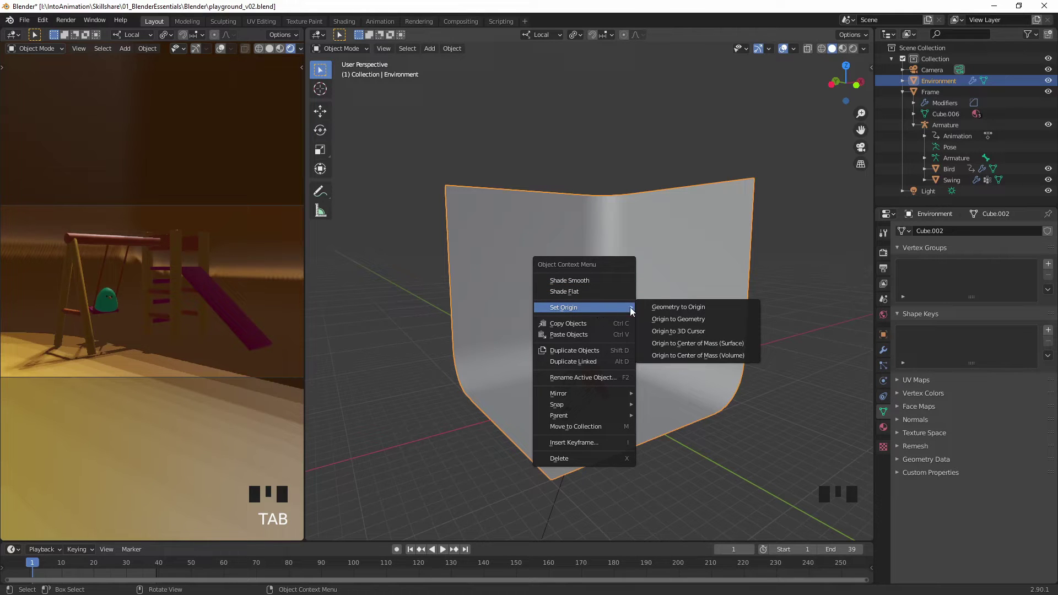
{"action": "left_click", "coordinate": [682, 332]}
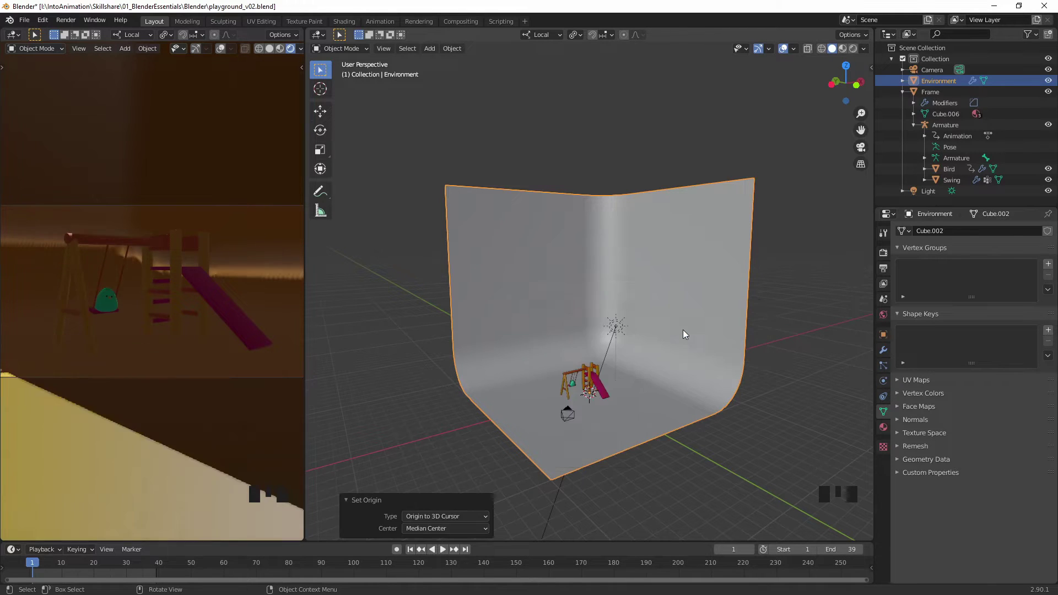
{"action": "key", "text": "s"}
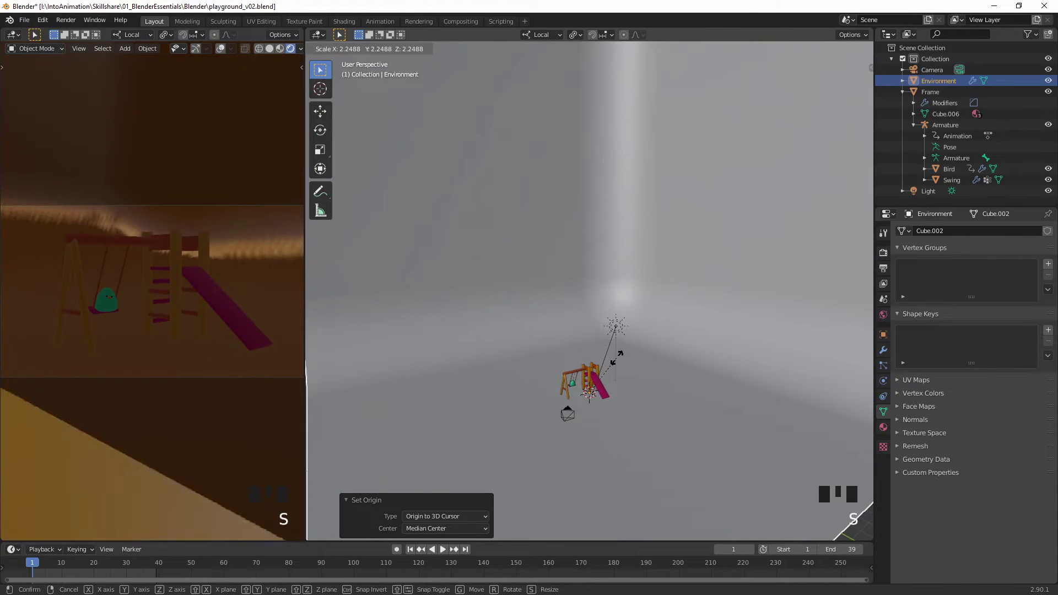
{"action": "left_click", "coordinate": [621, 358]}
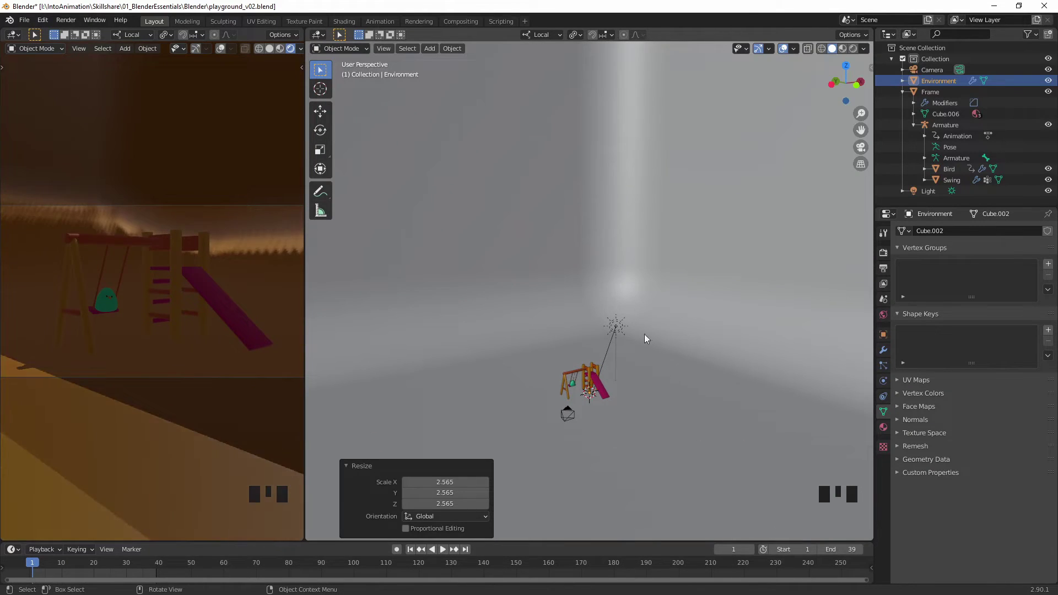
Scale the Environment down along its local Z axis to roughly 0.3 so the back walls become lower.
{"action": "mouse_move", "coordinate": [662, 272]}
{"action": "middle_mouse_down"}
{"action": "mouse_move", "coordinate": [667, 241]}
{"action": "mouse_move", "coordinate": [661, 253]}
{"action": "middle_mouse_up"}
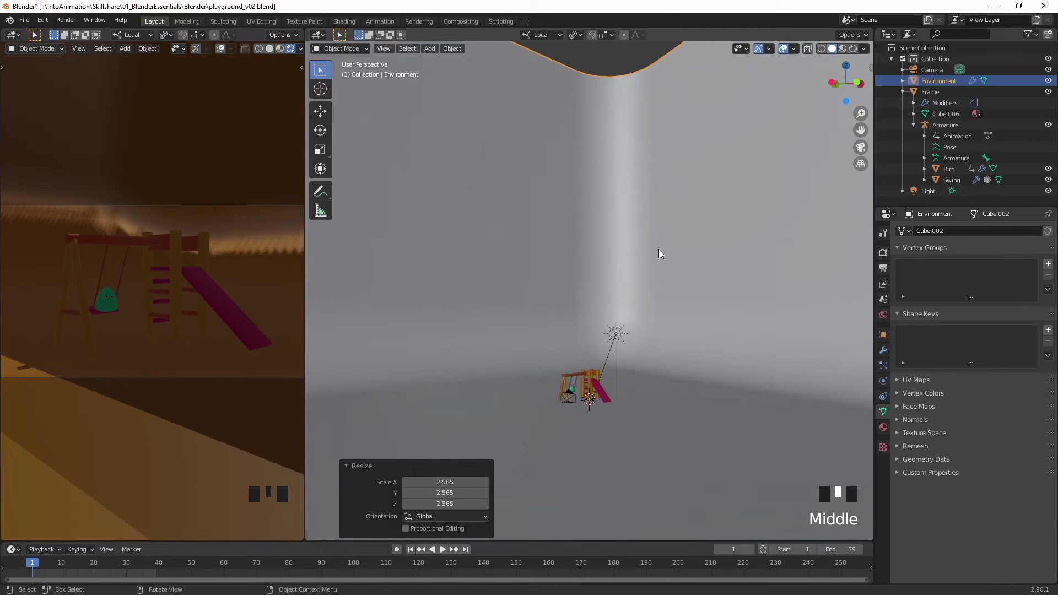
{"action": "key", "text": "s"}
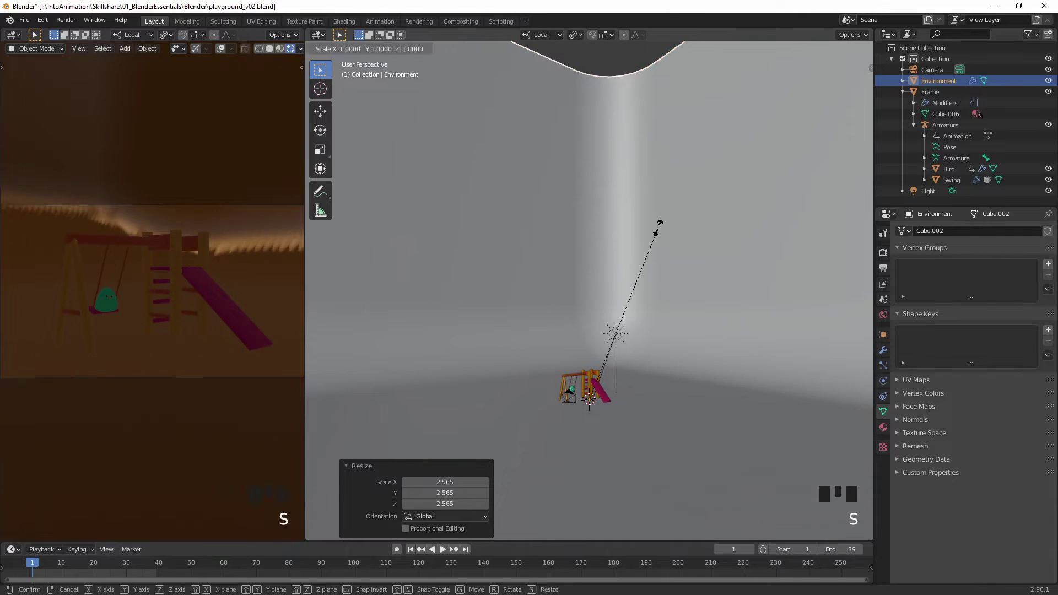
{"action": "key", "text": "z"}
{"action": "key", "text": "z"}
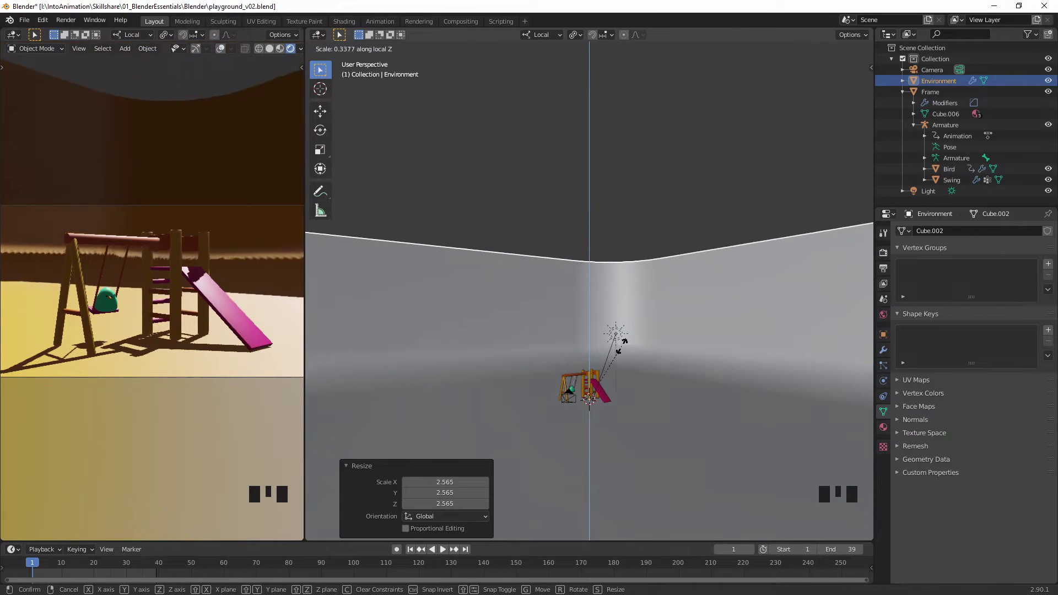
{"action": "left_click", "coordinate": [621, 363]}
Rotate the Sun light about -90.4° around its local X axis.
{"action": "middle_click_drag", "start_coordinate": [660, 237], "coordinate": [613, 323]}
{"action": "left_click", "coordinate": [613, 323]}
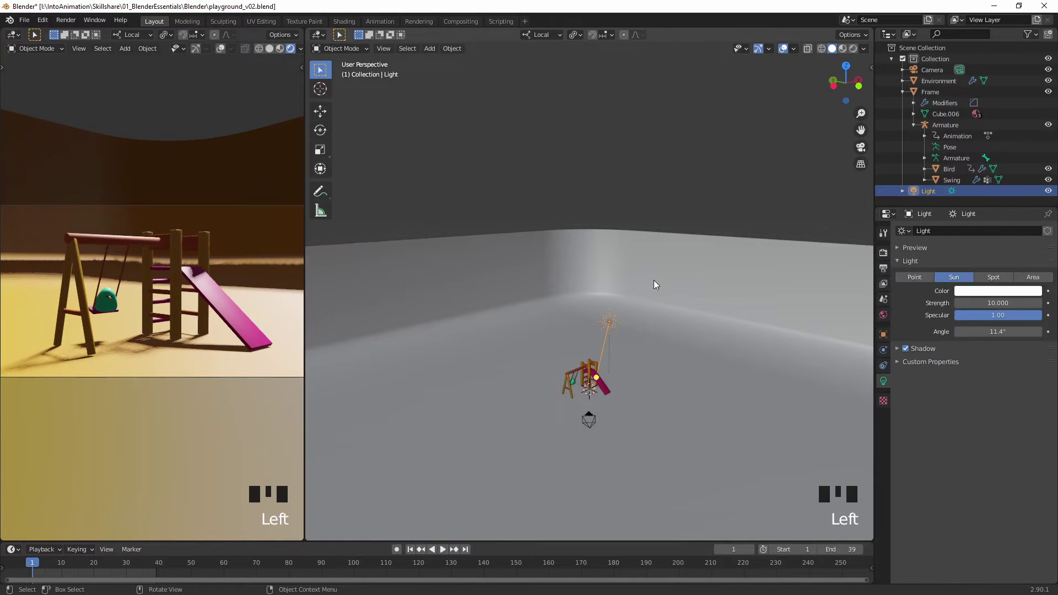
{"action": "middle_click_drag", "start_coordinate": [654, 280], "coordinate": [613, 236]}
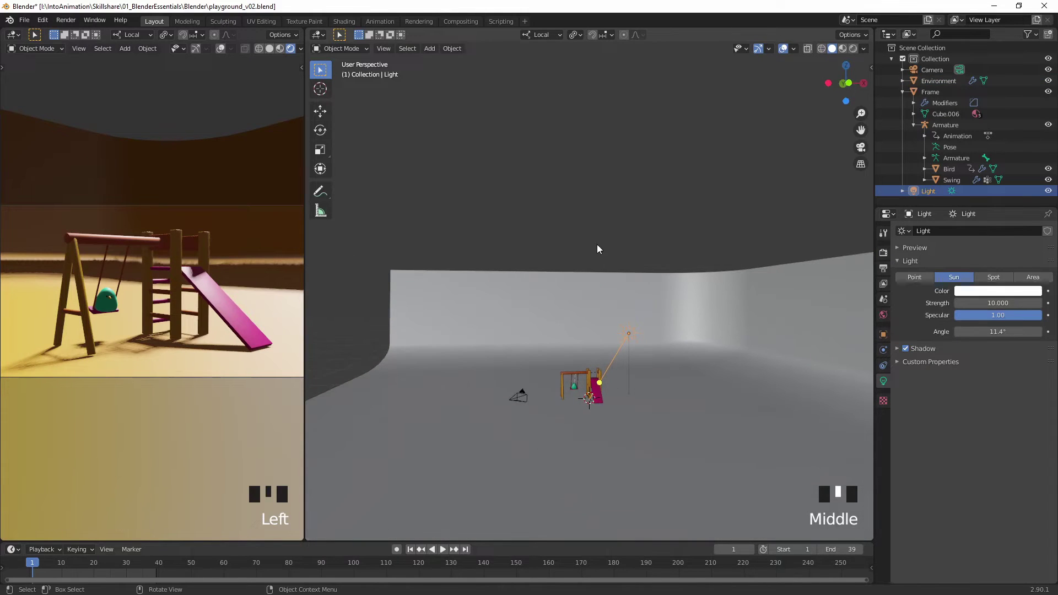
{"action": "left_click", "coordinate": [320, 130]}
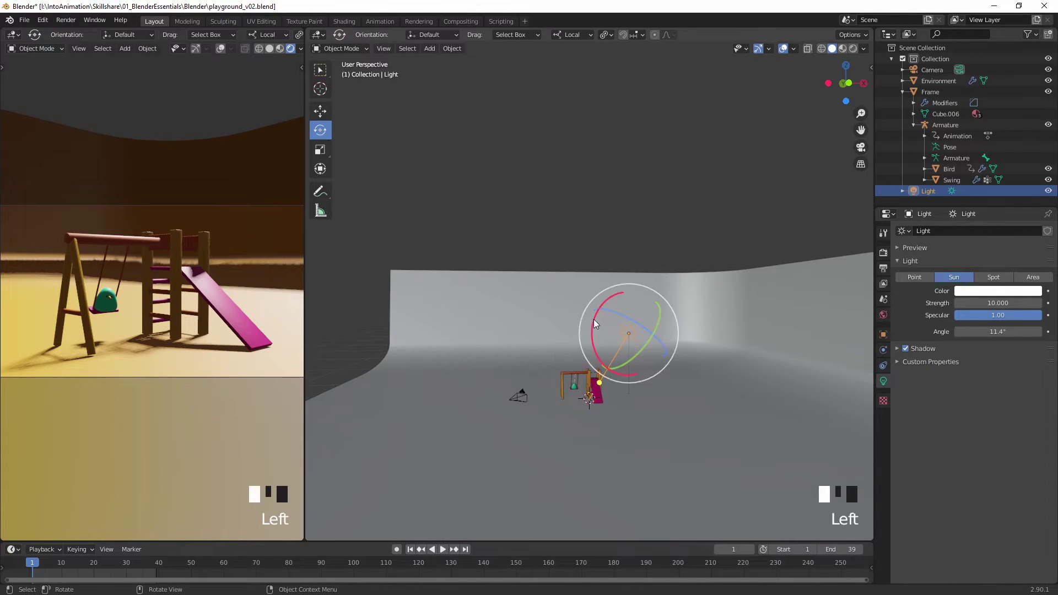
{"action": "left_click_drag", "start_coordinate": [594, 319], "coordinate": [623, 360]}
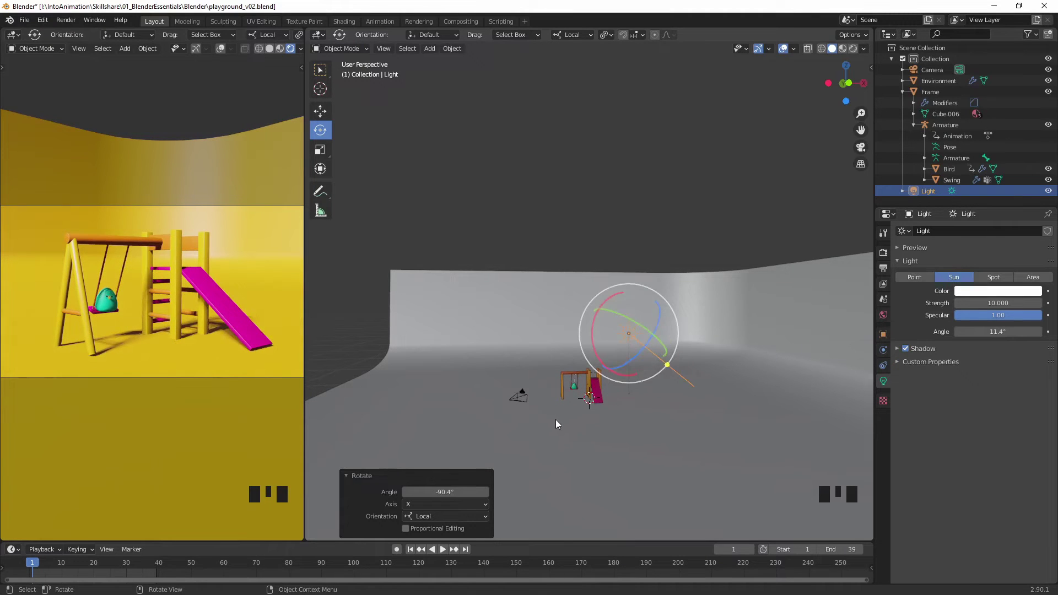
Move the Sun light to the swing side of the playground, about -8.72 m in X, -2.45 m in Y and -0.14 m in Z.
{"action": "middle_click_drag", "start_coordinate": [660, 281], "coordinate": [629, 467]}
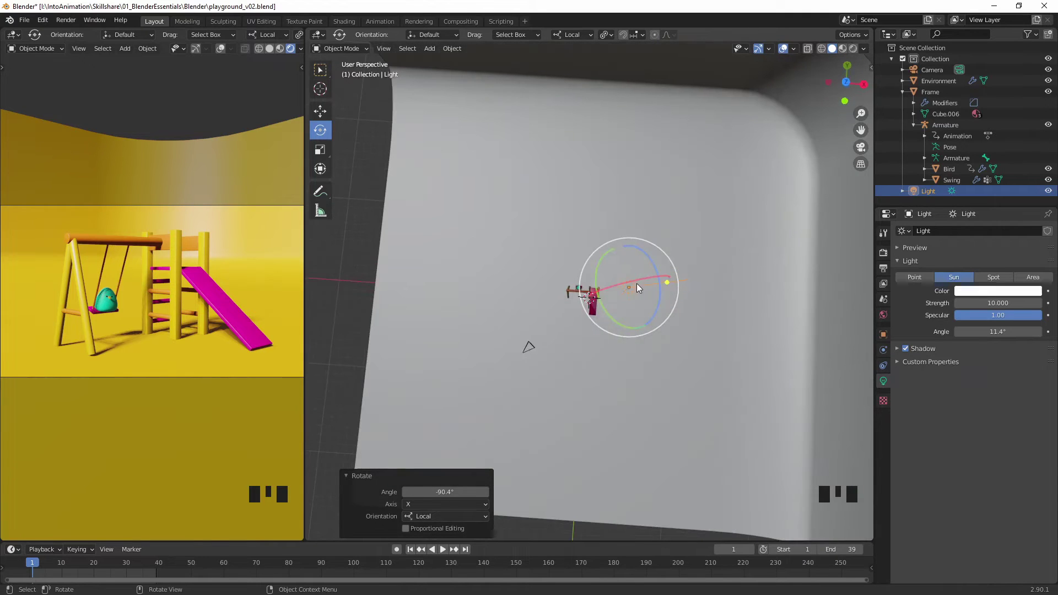
{"action": "key", "text": "g"}
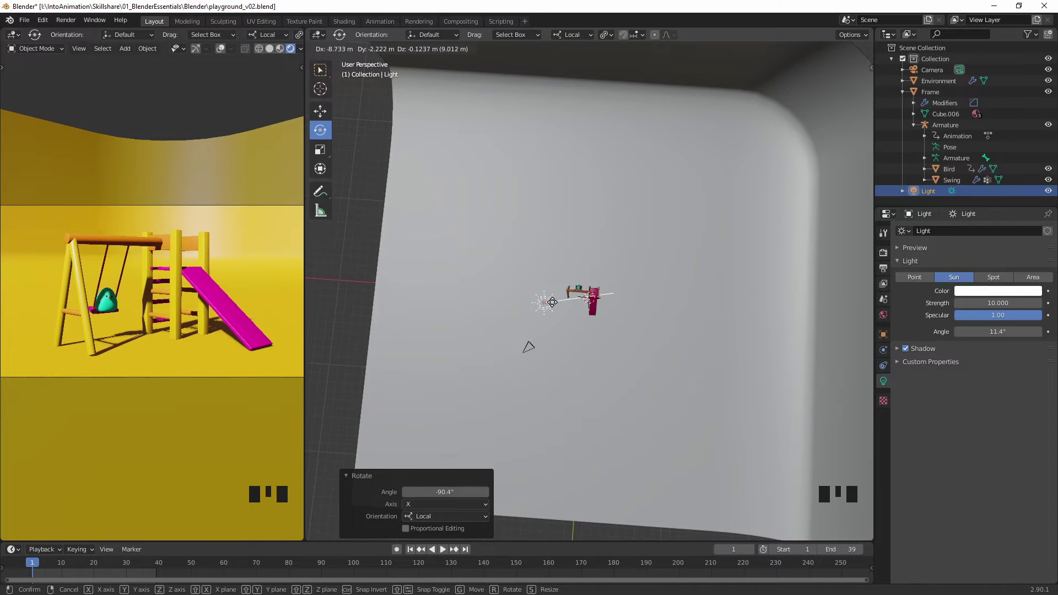
{"action": "left_click", "coordinate": [552, 305]}
Aim the Sun light down at the playground by rotating it about 11.3° and another 3.18° around its local X axis.
{"action": "mouse_move", "coordinate": [568, 323]}
{"action": "middle_mouse_down"}
{"action": "mouse_move", "coordinate": [566, 211]}
{"action": "mouse_move", "coordinate": [584, 331]}
{"action": "middle_mouse_up"}
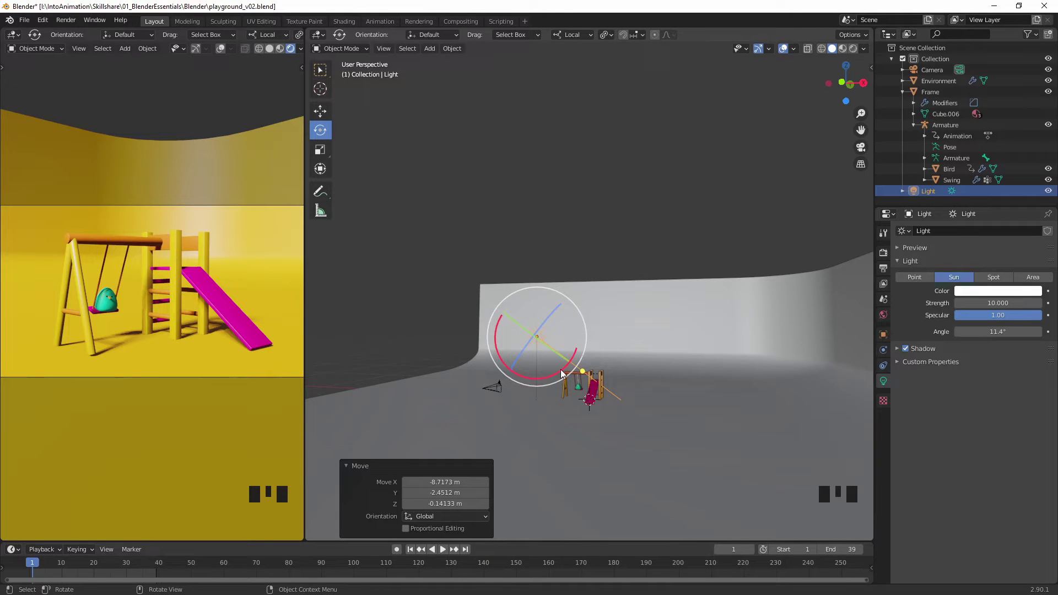
{"action": "mouse_move", "coordinate": [561, 369]}
{"action": "left_mouse_down"}
{"action": "mouse_move", "coordinate": [545, 379]}
{"action": "mouse_move", "coordinate": [562, 390]}
{"action": "left_mouse_up"}
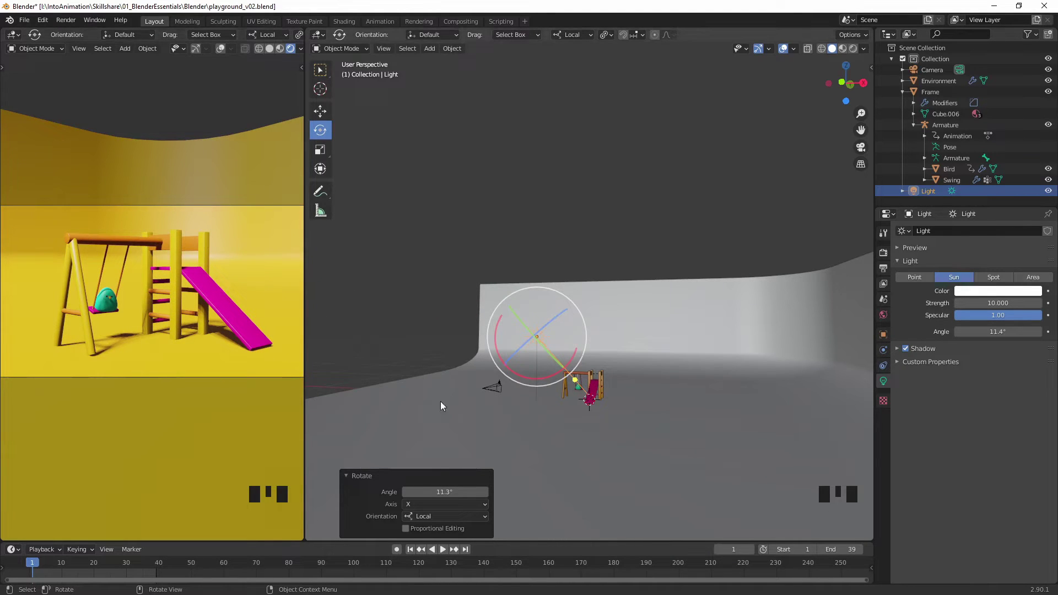
{"action": "left_click_drag", "start_coordinate": [574, 379], "coordinate": [551, 372]}
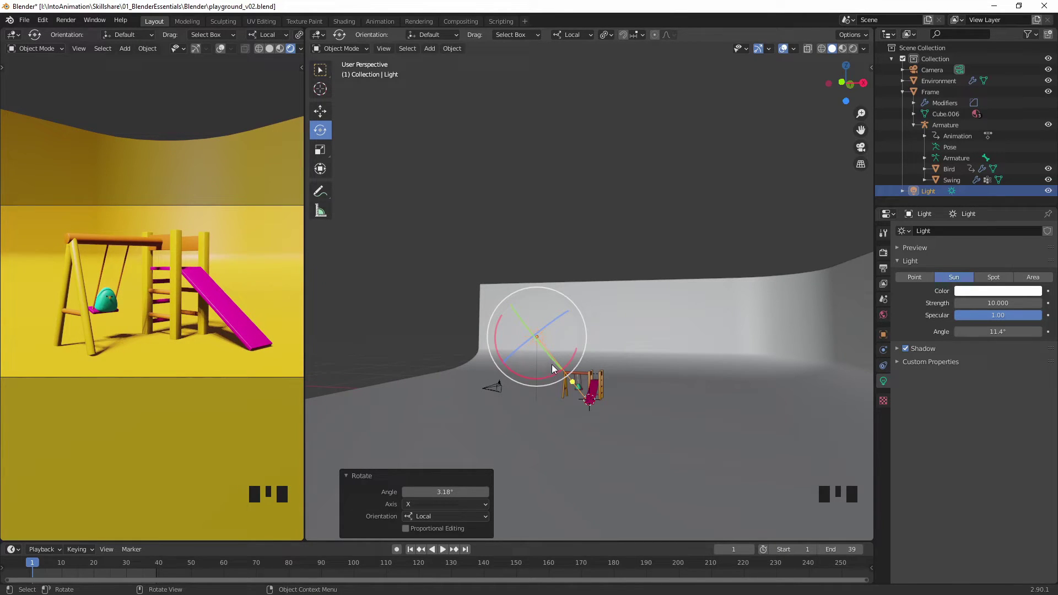
Change the Sun light's color to a warm, pale orange.
{"action": "middle_click_drag", "start_coordinate": [619, 326], "coordinate": [656, 211]}
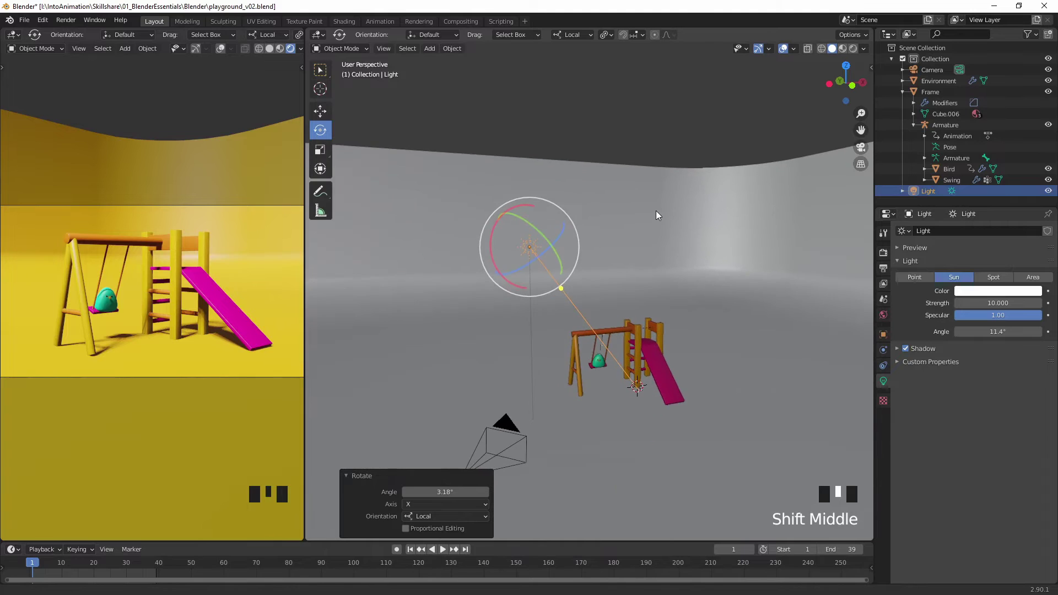
{"action": "left_click", "coordinate": [985, 294]}
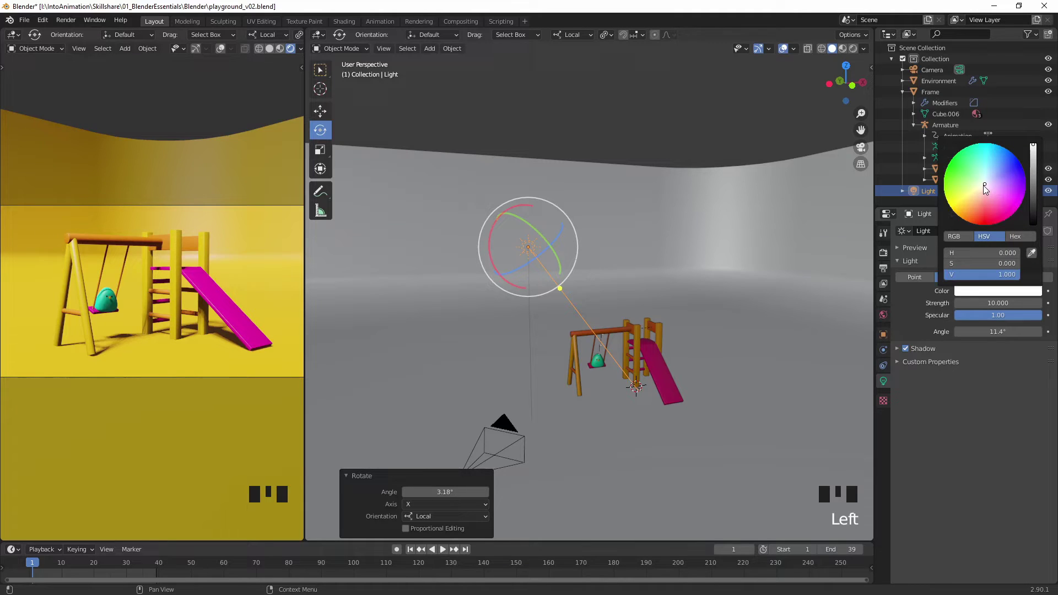
{"action": "left_click_drag", "start_coordinate": [985, 186], "coordinate": [978, 198]}
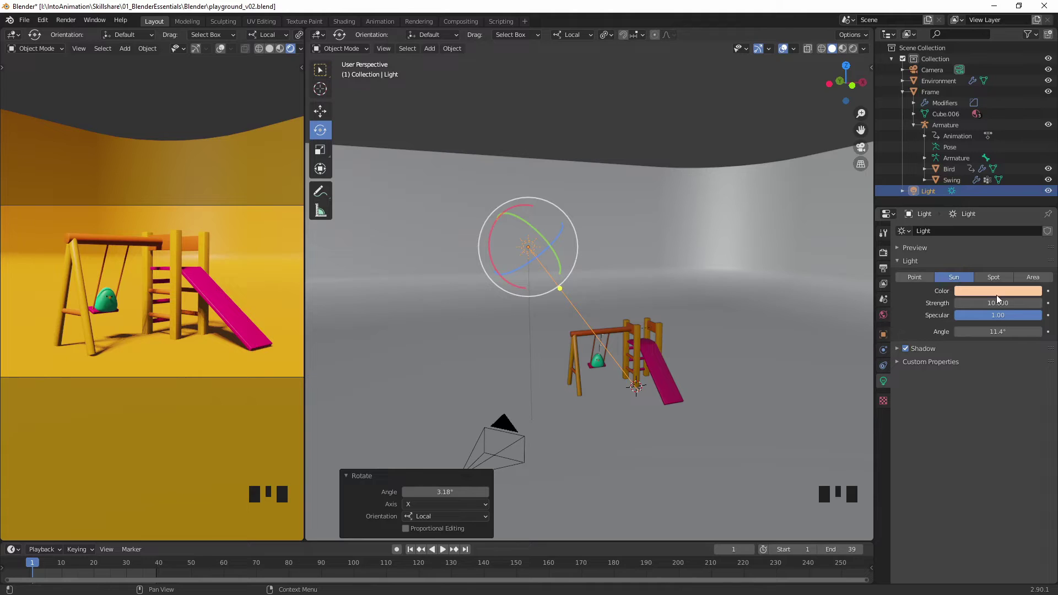
Set the Sun light's angle to 0°.
{"action": "left_click", "coordinate": [994, 333]}
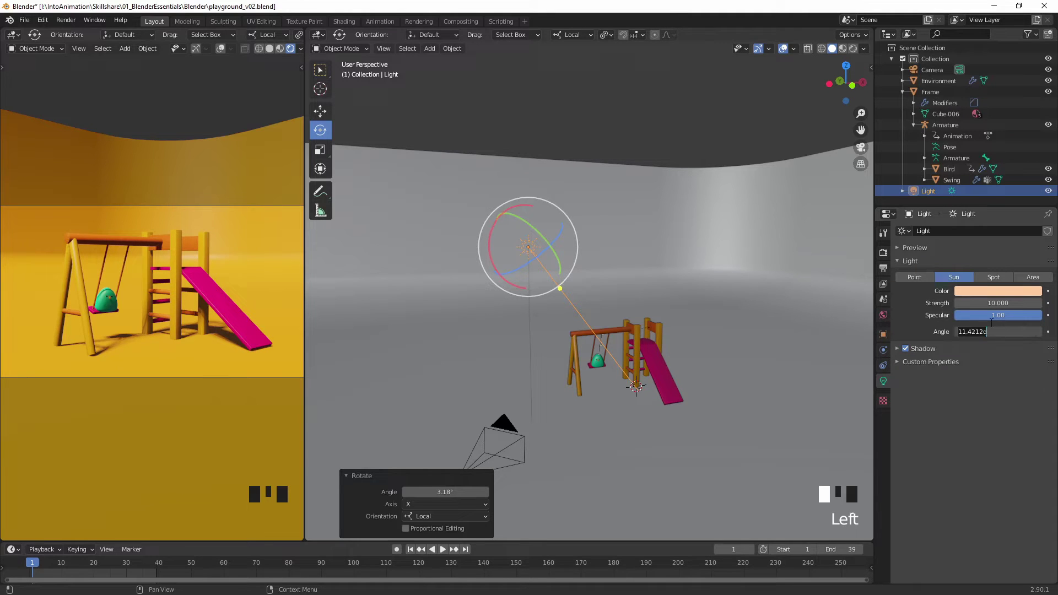
{"action": "type", "text": "0"}
{"action": "key", "text": "Return"}
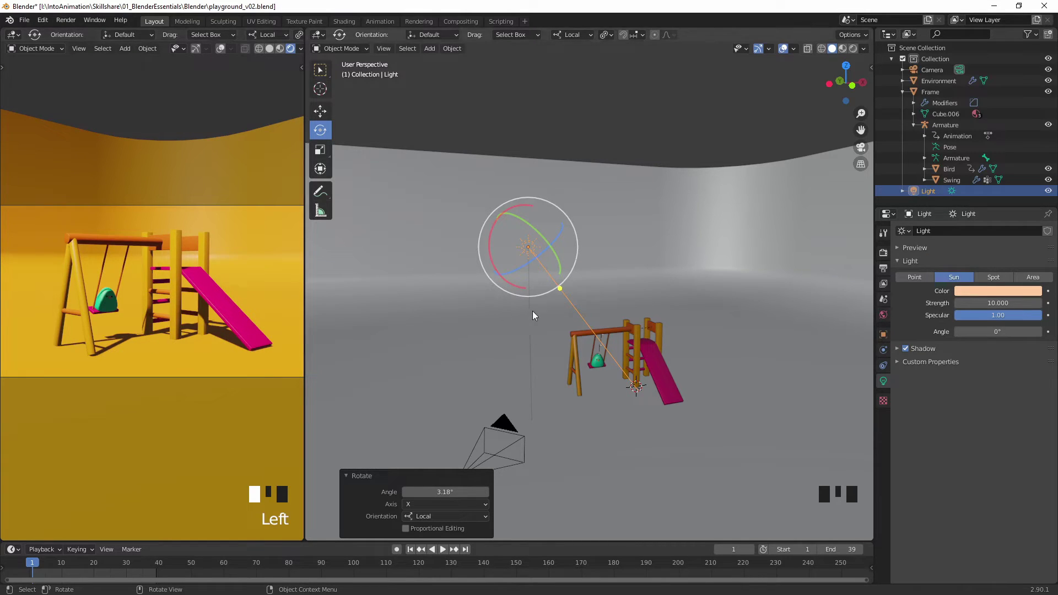
Adjust the Sun light's angle to about 5.2° for slightly soft shadows.
{"action": "left_click", "coordinate": [982, 332]}
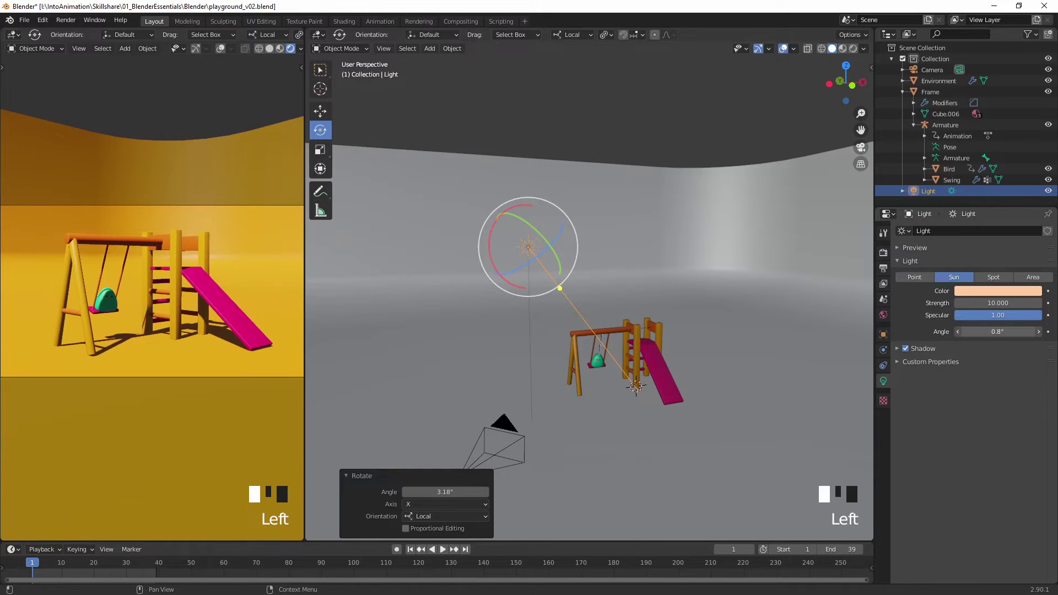
{"action": "left_click_drag", "start_coordinate": [981, 331], "coordinate": [992, 332]}
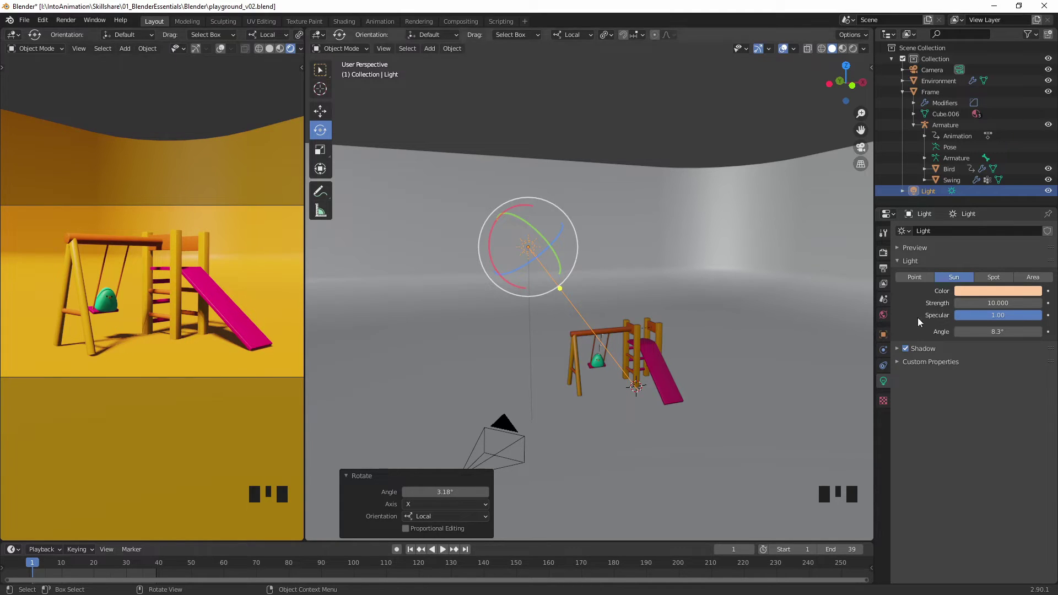
{"action": "left_click_drag", "start_coordinate": [998, 331], "coordinate": [976, 336]}
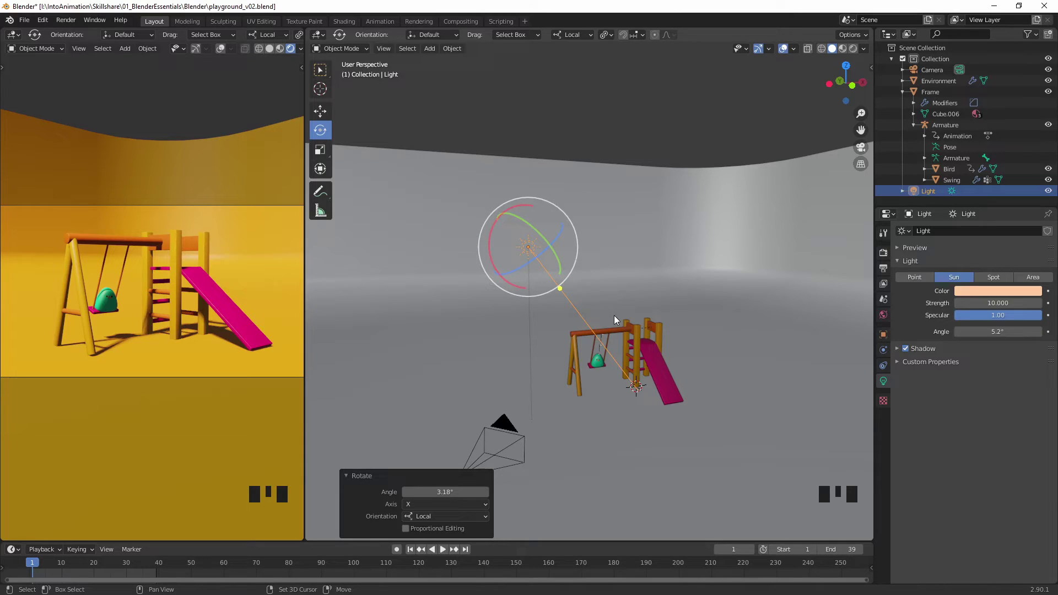
Add an Area light to the scene.
{"action": "key", "text": "shift+a"}
{"action": "mouse_move", "coordinate": [614, 309]}
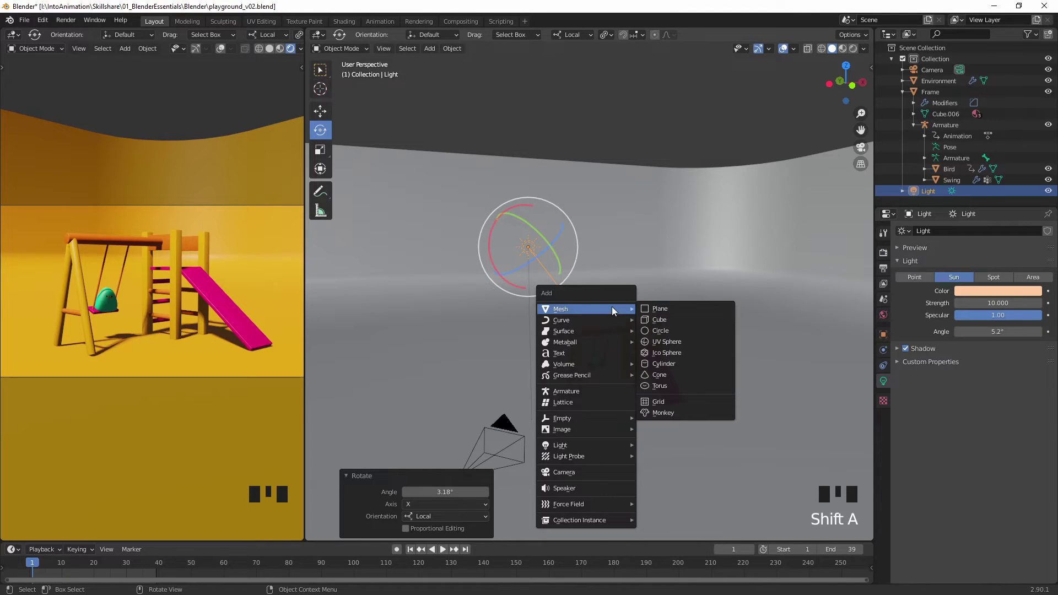
{"action": "mouse_move", "coordinate": [582, 445]}
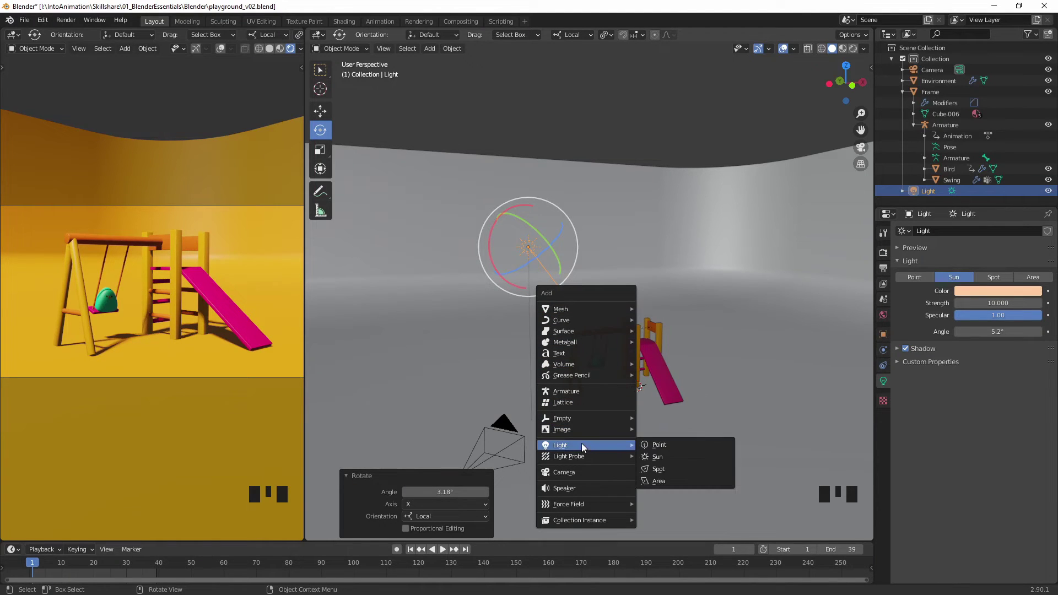
{"action": "left_click", "coordinate": [676, 481]}
Move the Area light out in front of the slide and raise it above the floor.
{"action": "middle_click_drag", "start_coordinate": [673, 477], "coordinate": [653, 402]}
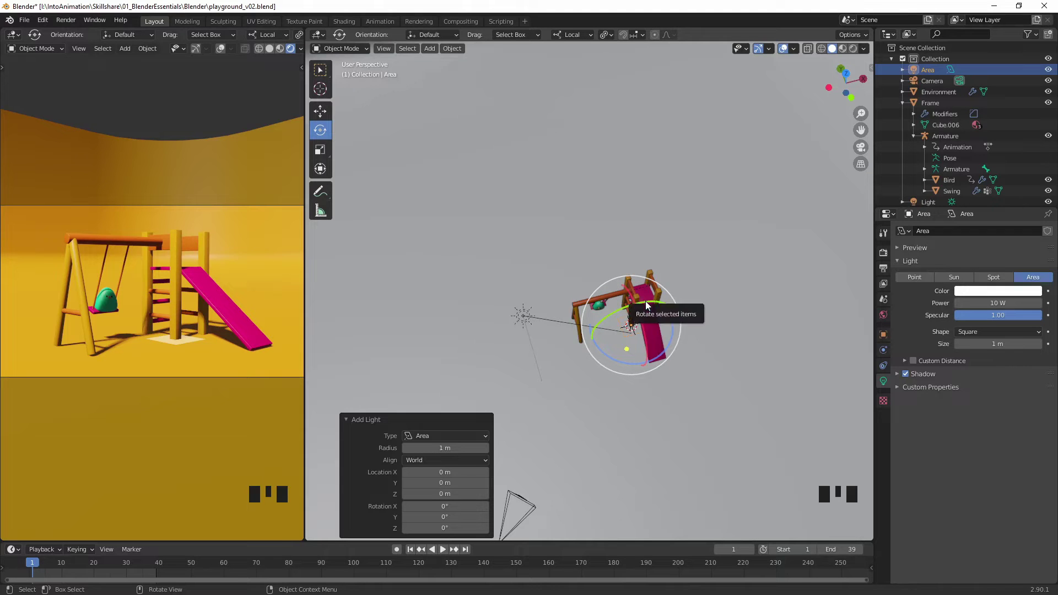
{"action": "key", "text": "g"}
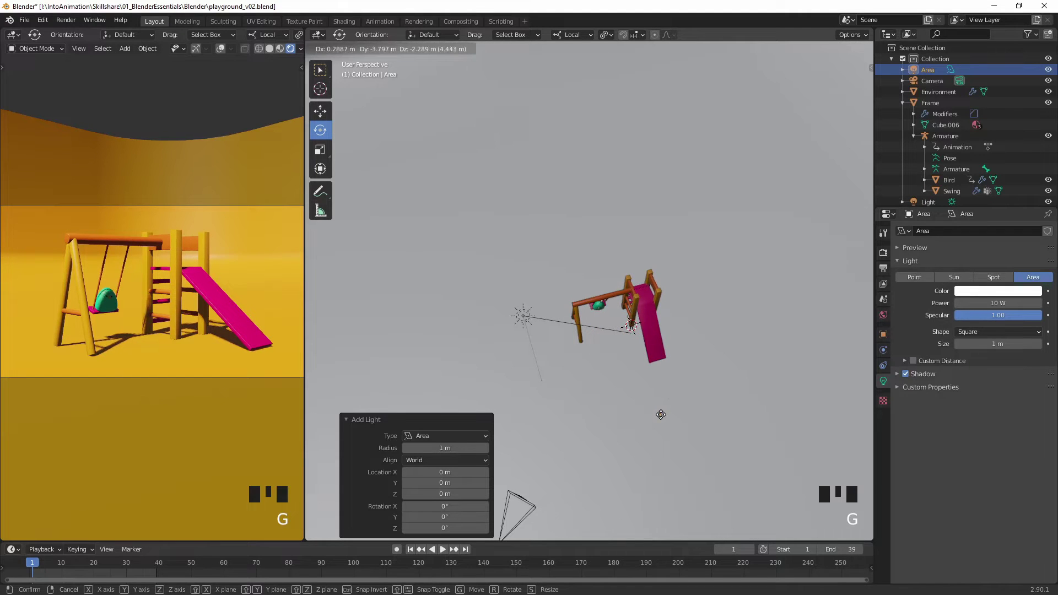
{"action": "left_click", "coordinate": [663, 422]}
{"action": "middle_click_drag", "start_coordinate": [663, 423], "coordinate": [719, 442]}
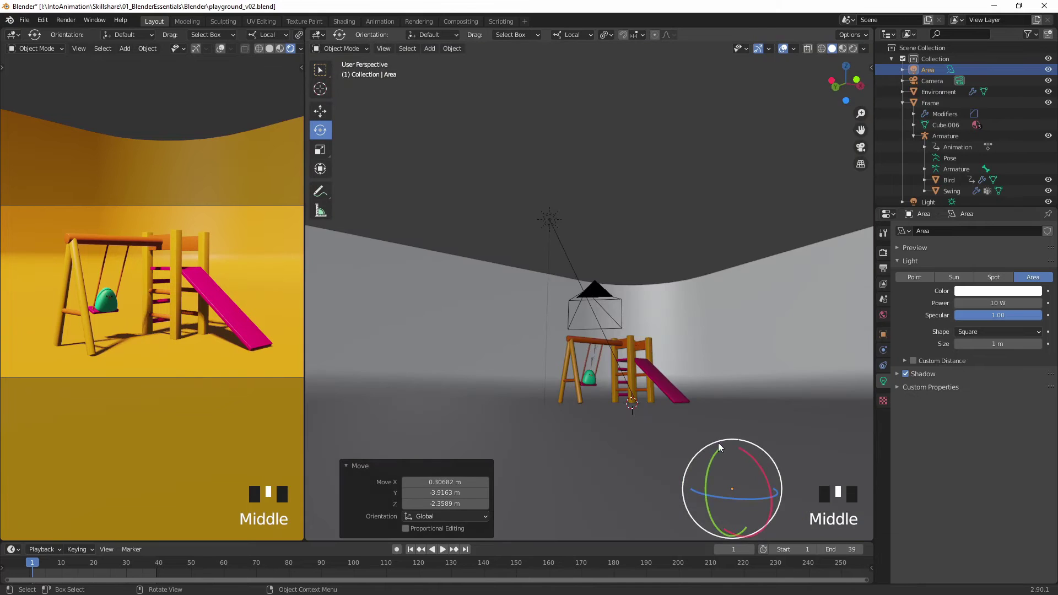
{"action": "key", "text": "g"}
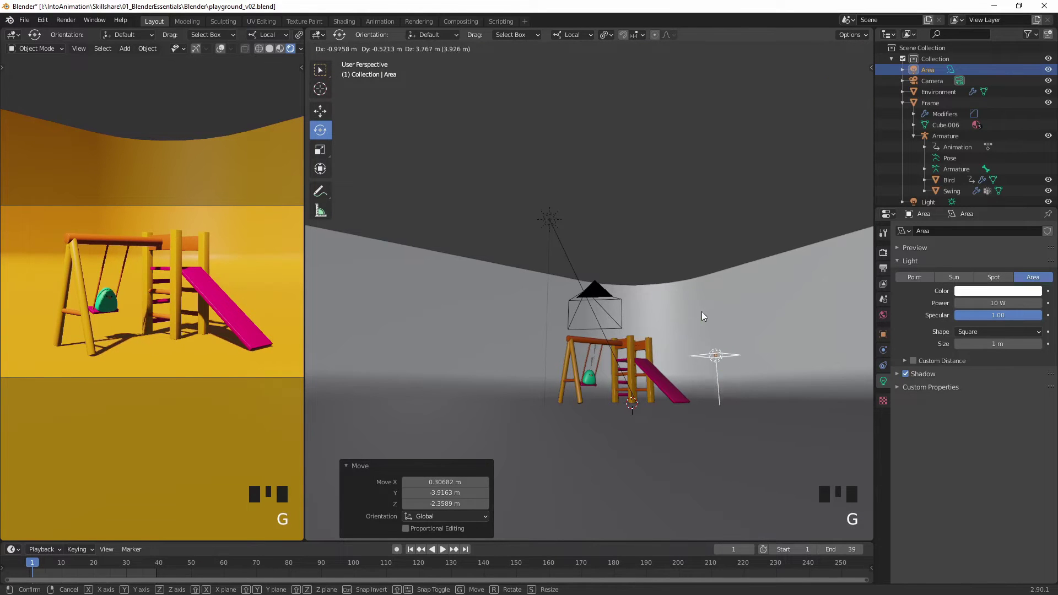
{"action": "left_click", "coordinate": [700, 309]}
Rotate the Area light around its local X and Y axes to face the playground, and shift it about 0.78 m along X.
{"action": "middle_click_drag", "start_coordinate": [760, 344], "coordinate": [736, 345]}
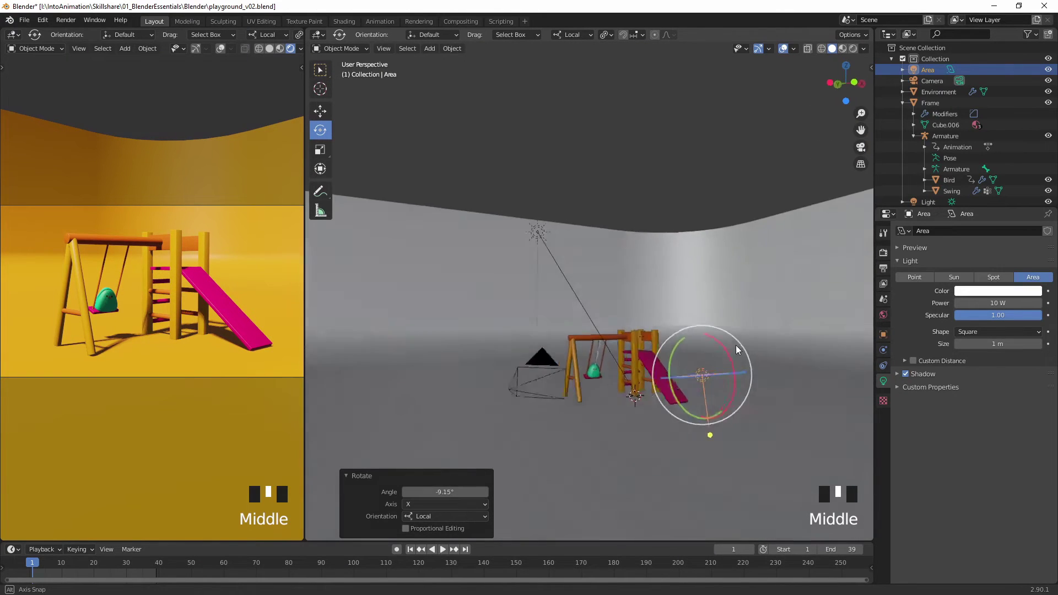
{"action": "left_click_drag", "start_coordinate": [735, 345], "coordinate": [729, 392]}
{"action": "middle_click_drag", "start_coordinate": [728, 361], "coordinate": [696, 363]}
{"action": "left_click_drag", "start_coordinate": [634, 448], "coordinate": [632, 452]}
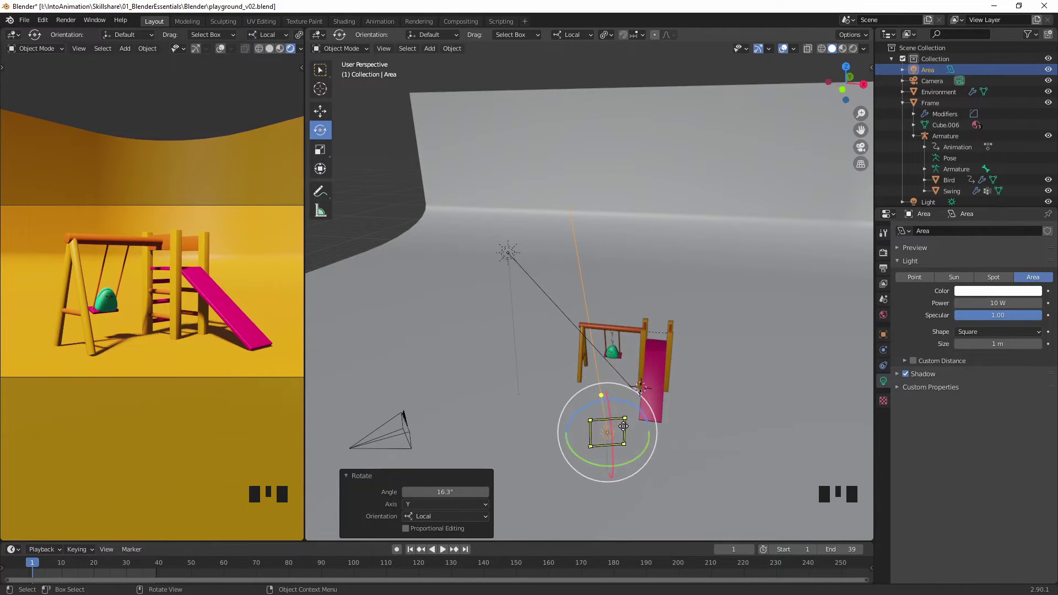
{"action": "key", "text": "g"}
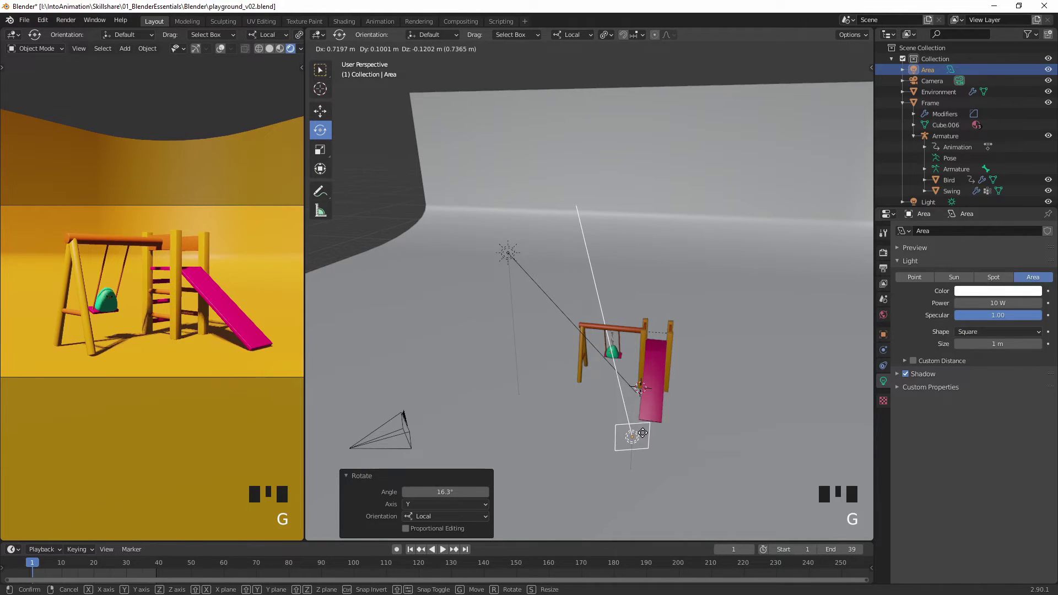
{"action": "left_click", "coordinate": [643, 435]}
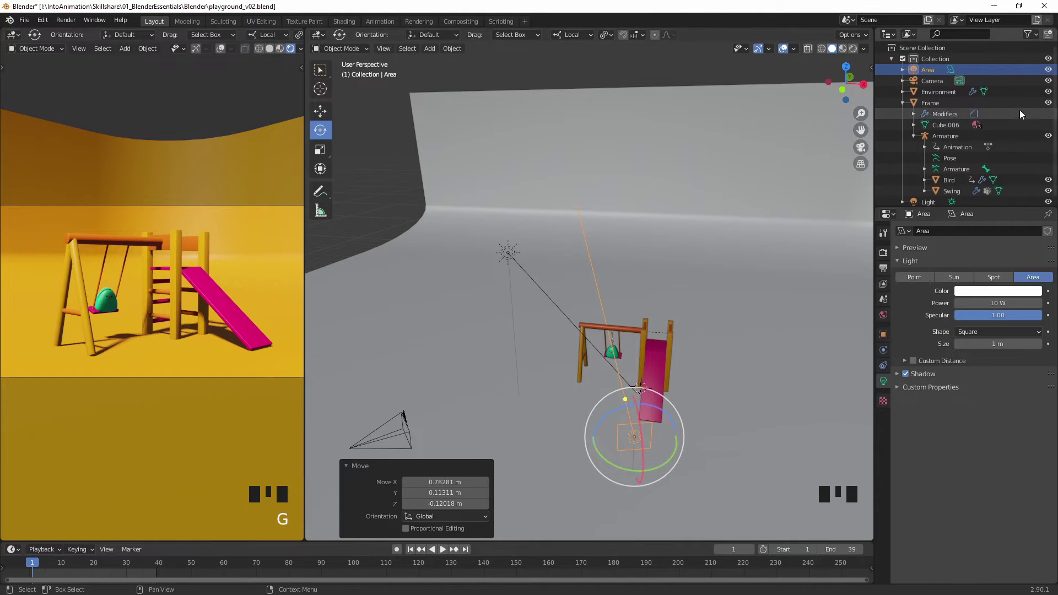
Collapse the Frame hierarchy in the Outliner and rename the Sun light object as Key Light.
{"action": "left_click", "coordinate": [904, 102]}
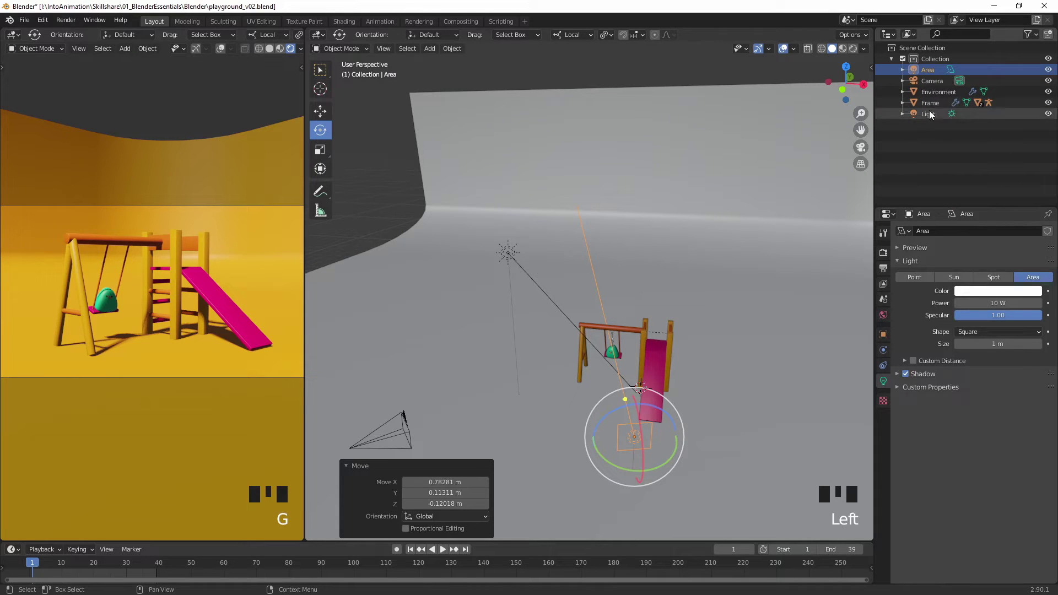
{"action": "left_click", "coordinate": [927, 114]}
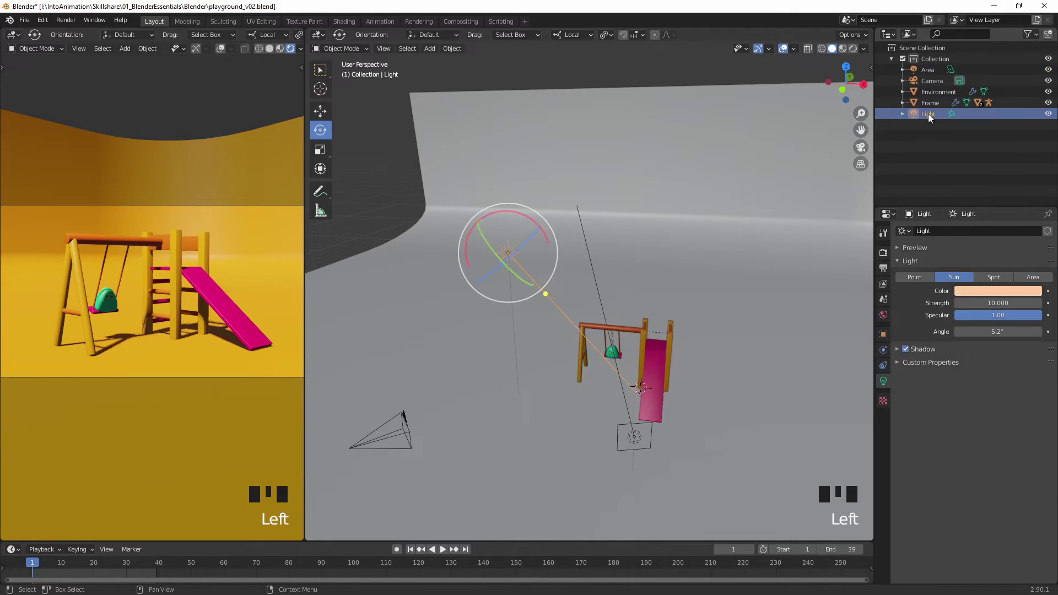
{"action": "double_click", "coordinate": [929, 115]}
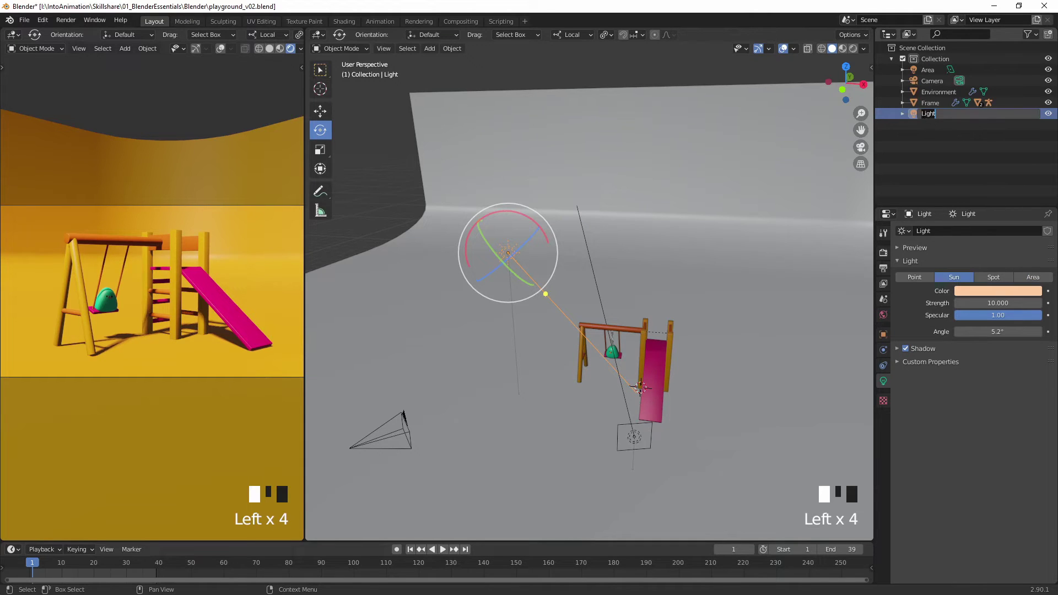
{"action": "left_click", "coordinate": [923, 115]}
{"action": "type", "text": "Key"}
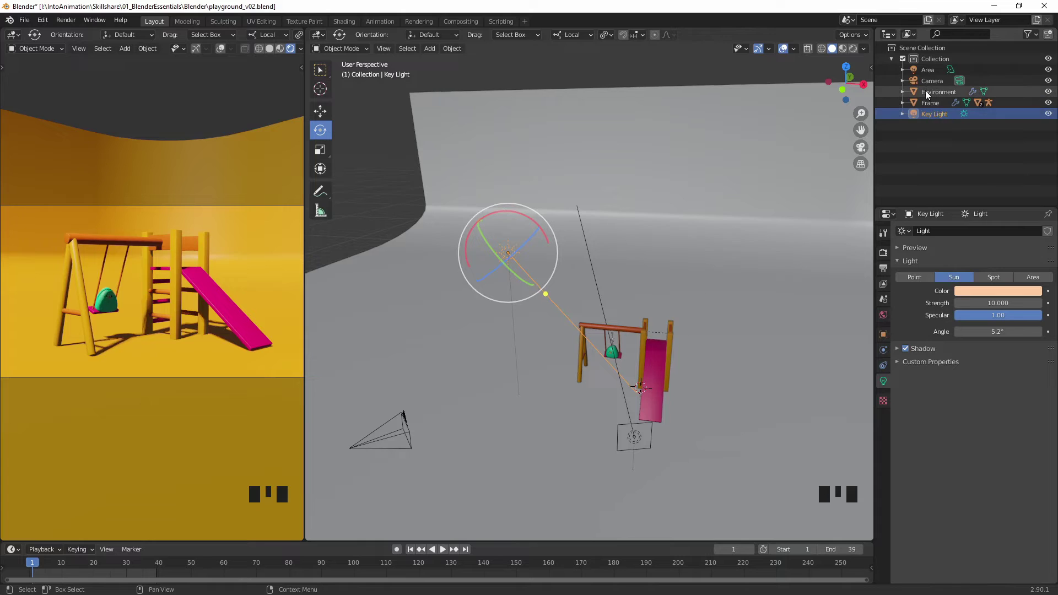
Rename the Area light object as Fill Light in the Outliner.
{"action": "left_click_drag", "start_coordinate": [940, 74], "coordinate": [928, 69]}
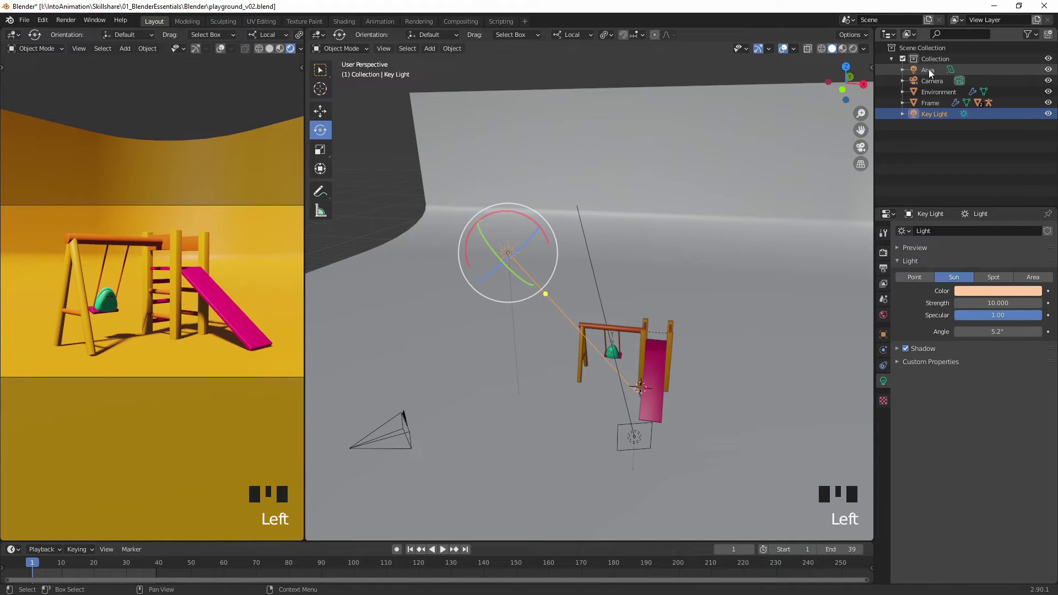
{"action": "left_click", "coordinate": [927, 69]}
{"action": "left_click", "coordinate": [927, 68]}
{"action": "double_click", "coordinate": [928, 68]}
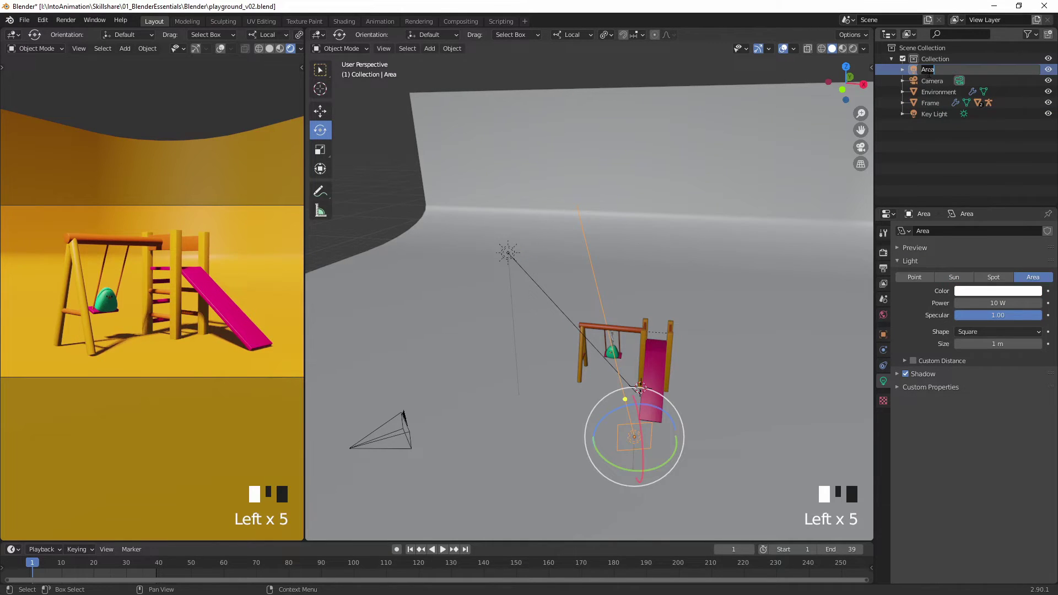
{"action": "type", "text": "Fill Light"}
{"action": "key", "text": "Return"}
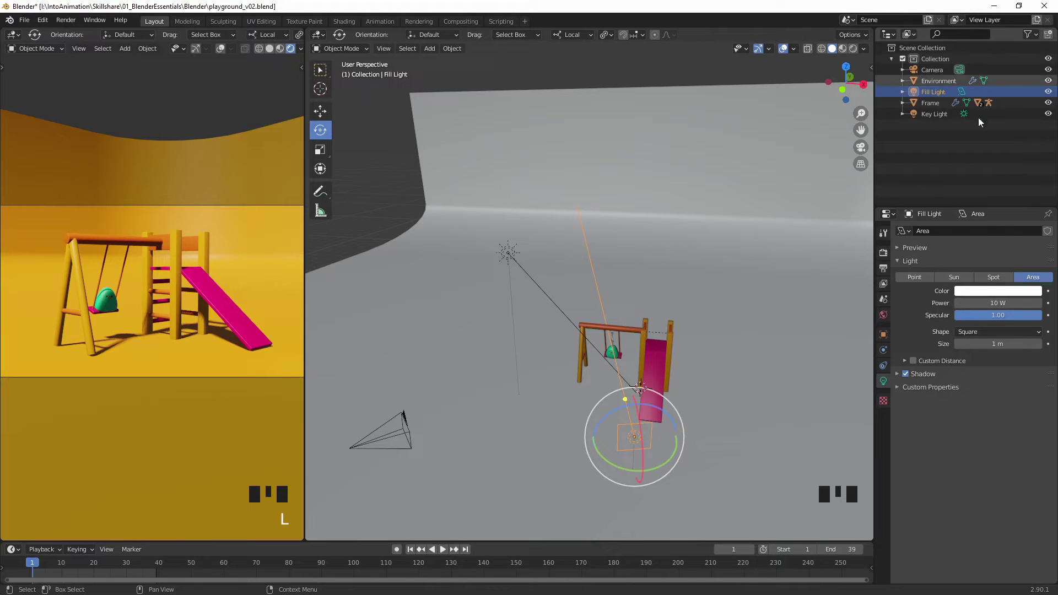
Create a new collection under the Scene Collection and name it Lights.
{"action": "left_click", "coordinate": [1049, 35]}
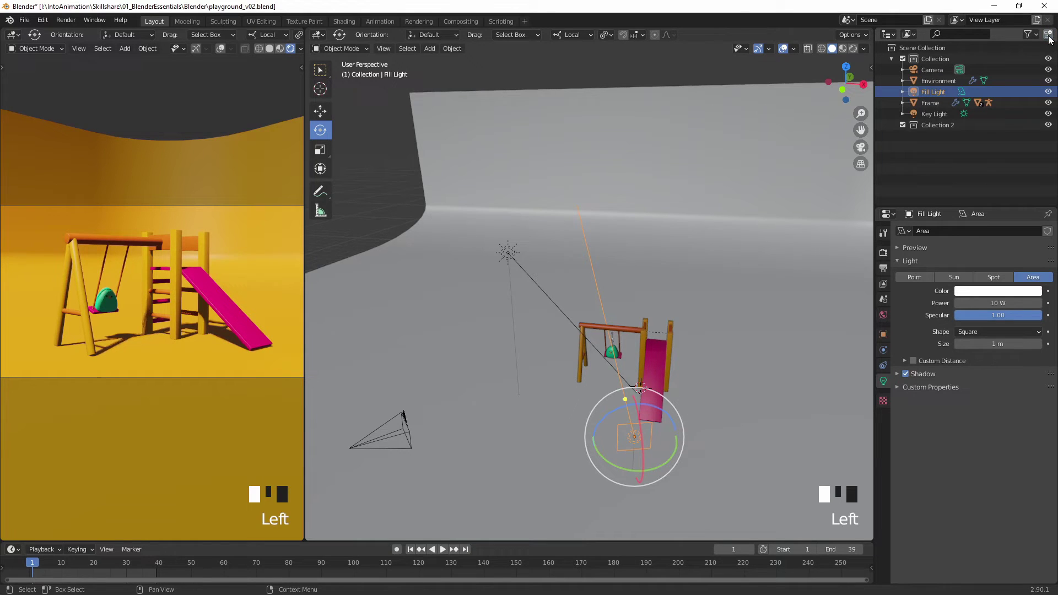
{"action": "left_click", "coordinate": [934, 126]}
{"action": "double_click", "coordinate": [935, 125]}
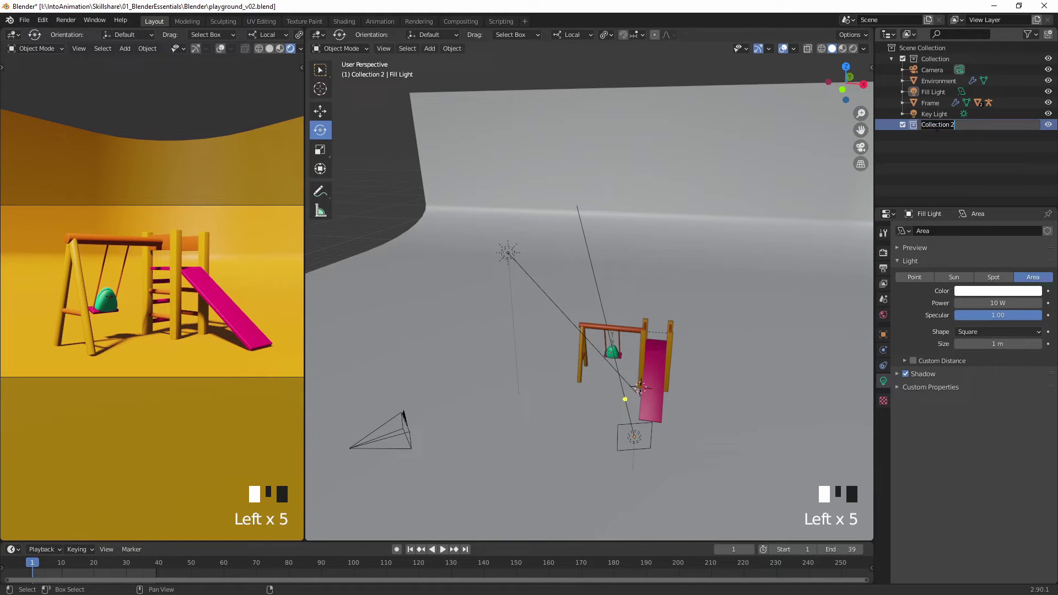
{"action": "type", "text": "Lights"}
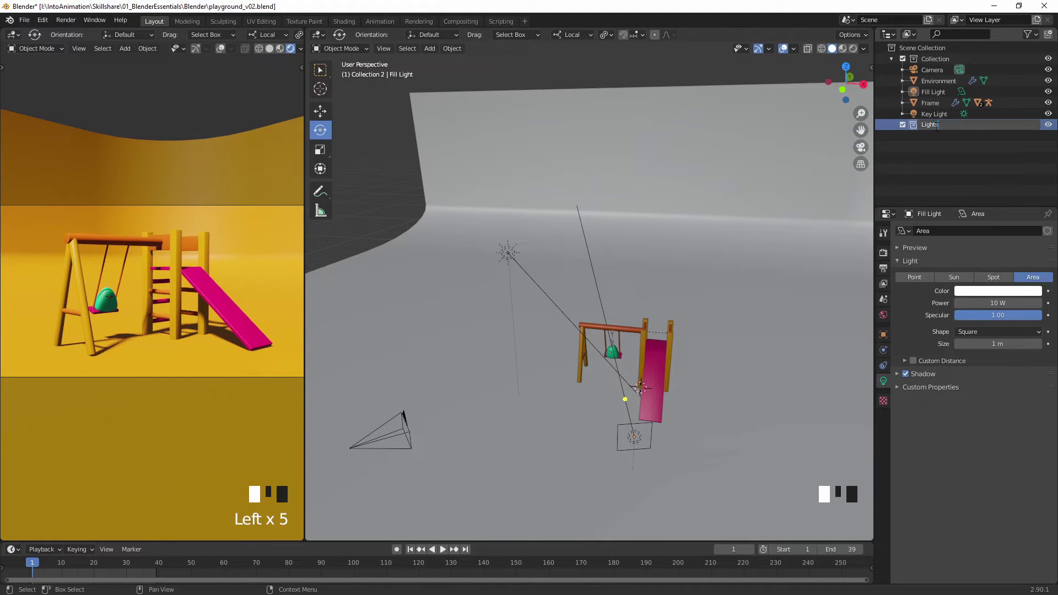
{"action": "key", "text": "Return"}
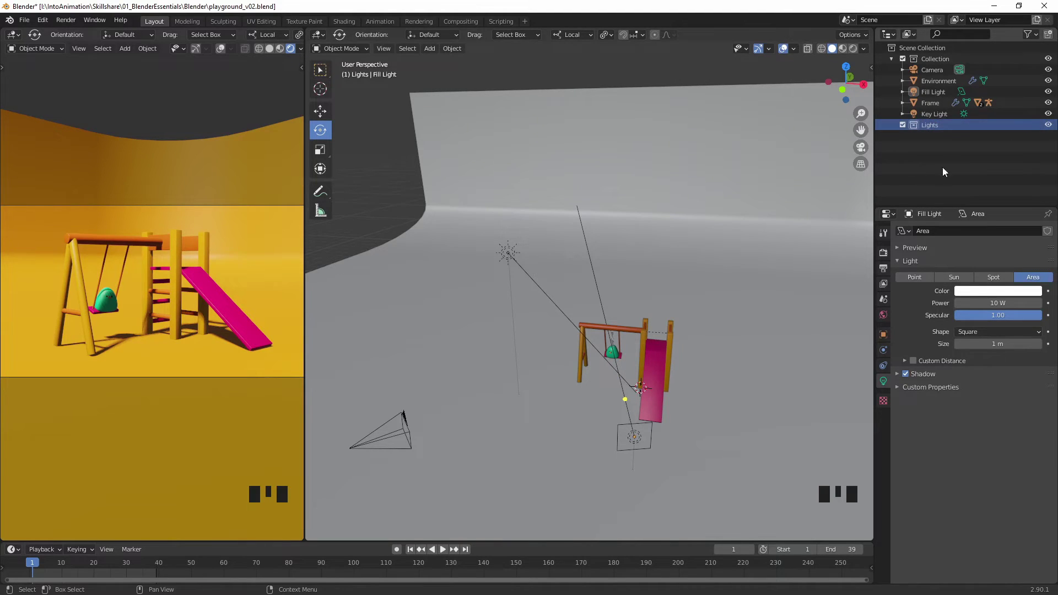
Put the Key Light and Fill Light into the Lights collection, and switch that collection off and on again.
{"action": "left_click", "coordinate": [935, 114]}
{"action": "left_click", "coordinate": [932, 93], "text": "ctrl"}
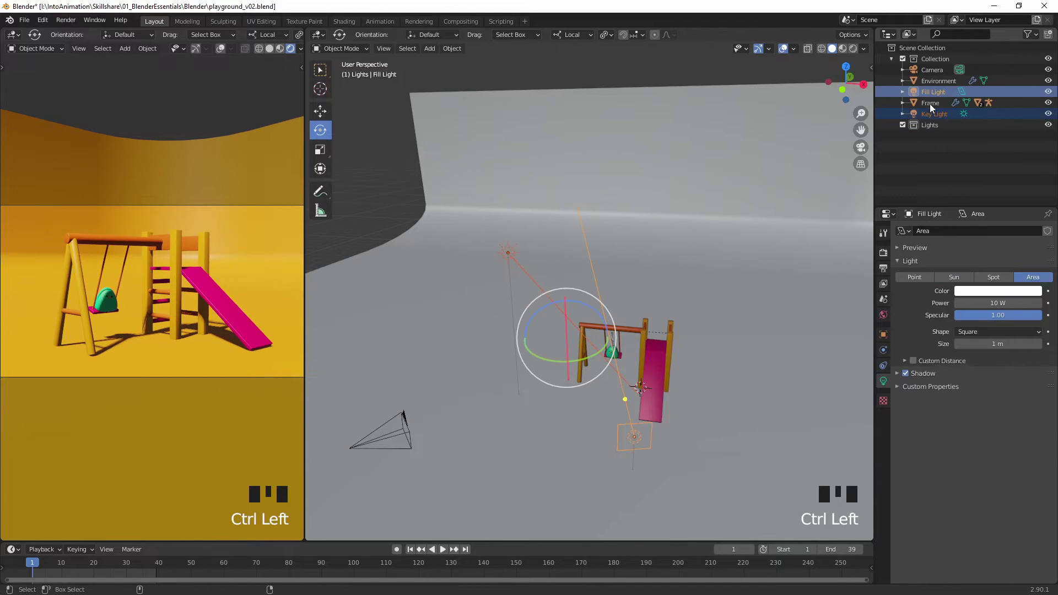
{"action": "left_click_drag", "start_coordinate": [931, 113], "coordinate": [931, 124]}
{"action": "left_click", "coordinate": [925, 164]}
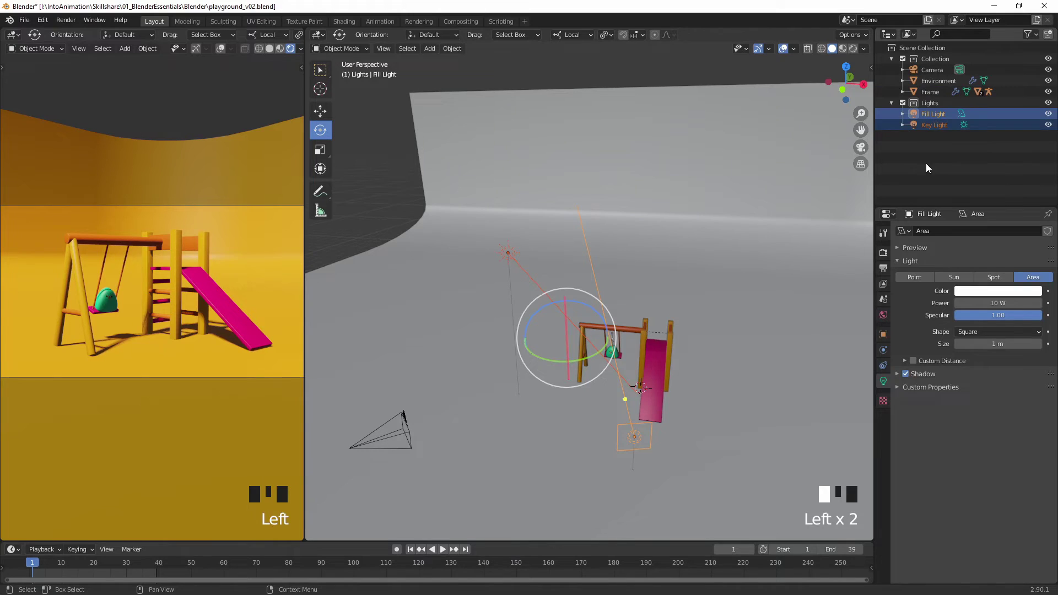
{"action": "left_click", "coordinate": [903, 103]}
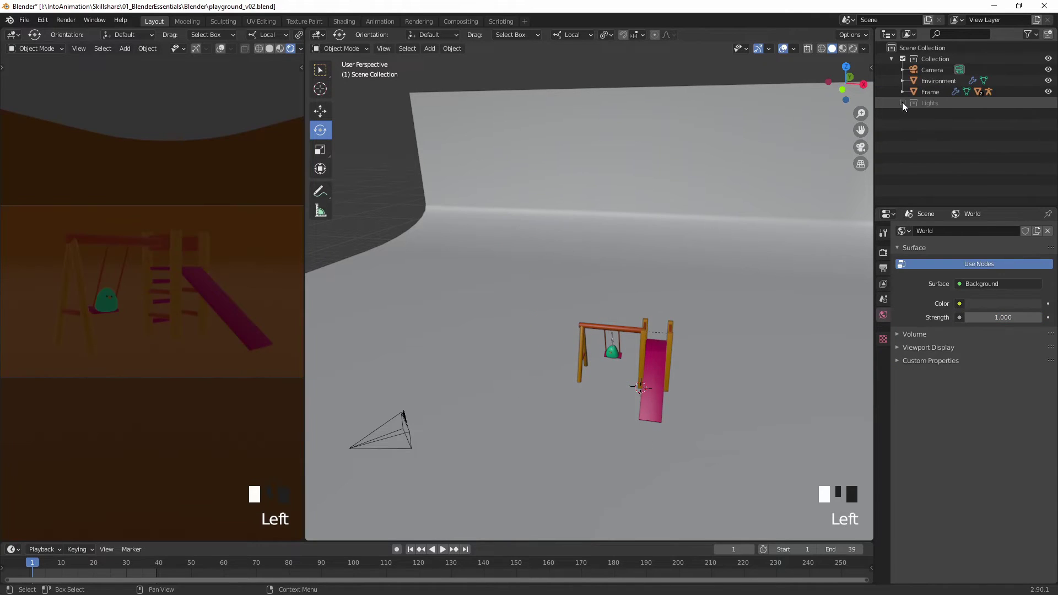
{"action": "left_click", "coordinate": [903, 102]}
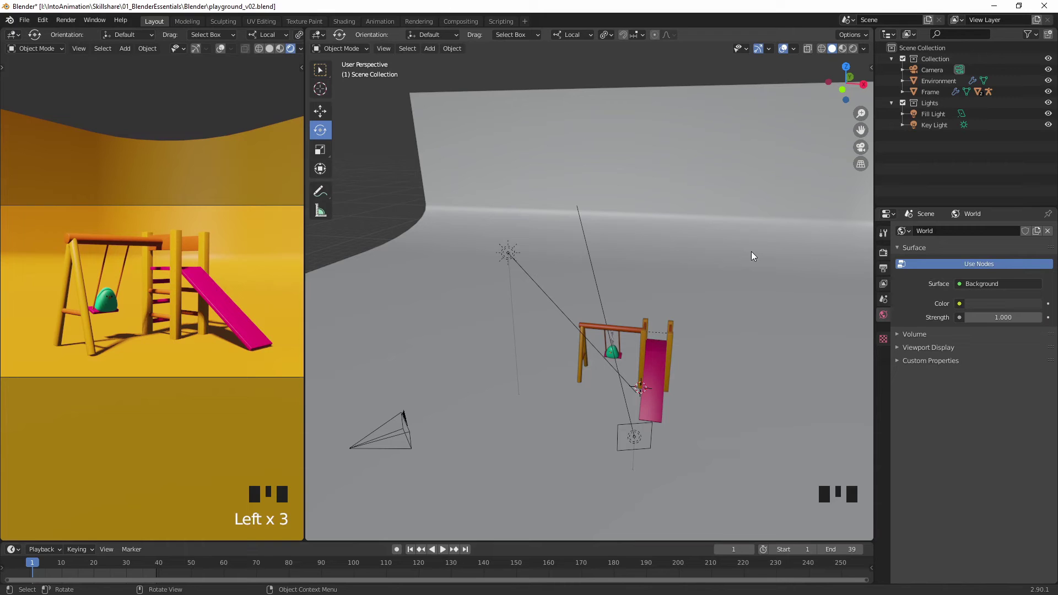
Hide both the Key Light and the Fill Light, and set the World background strength to 0.
{"action": "left_click", "coordinate": [1049, 126]}
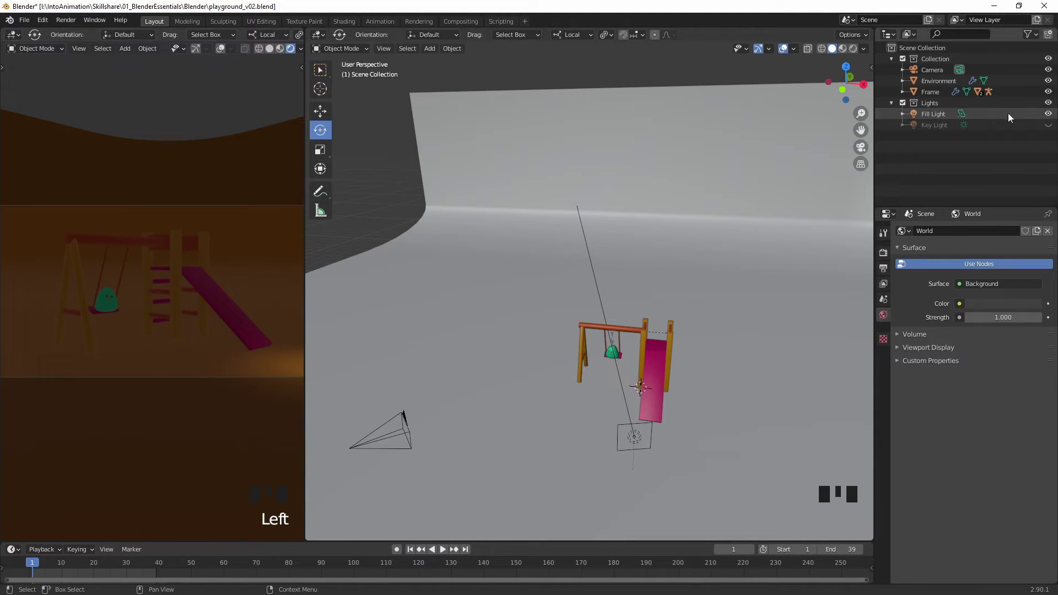
{"action": "left_click", "coordinate": [1049, 115]}
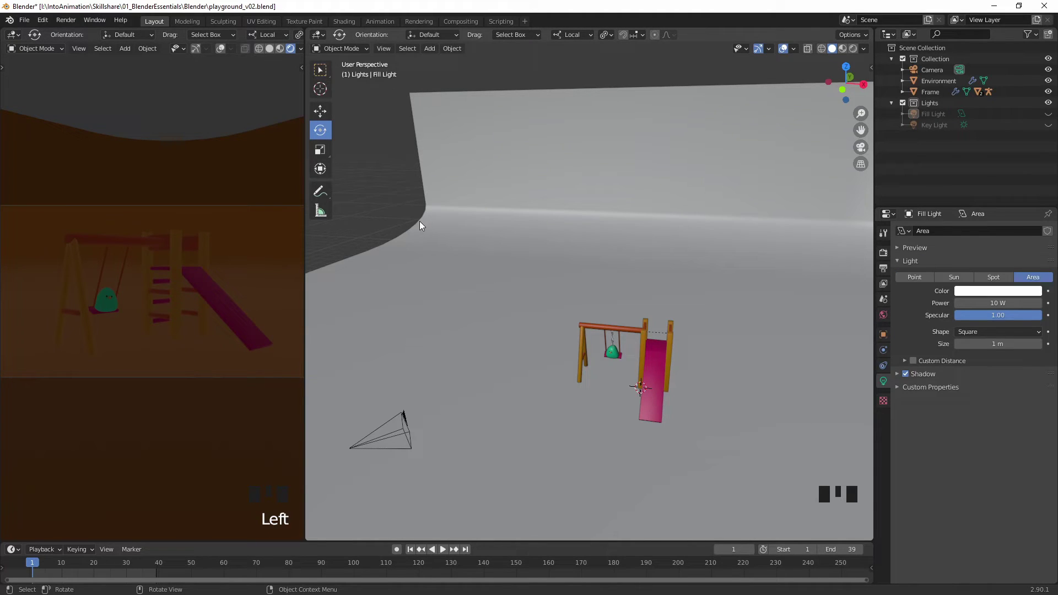
{"action": "left_click", "coordinate": [884, 316]}
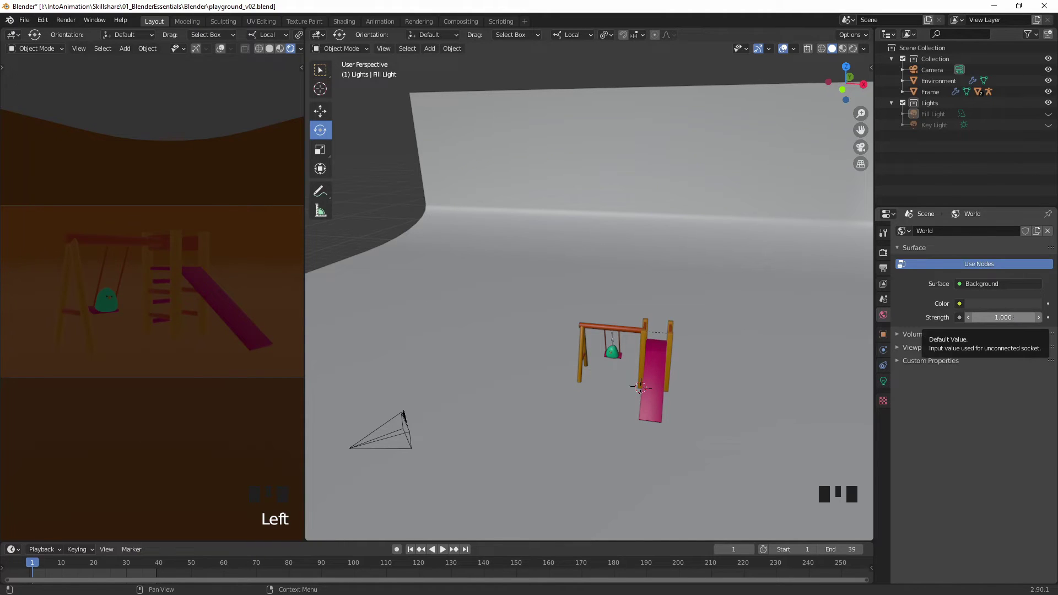
{"action": "left_click_drag", "start_coordinate": [1019, 317], "coordinate": [976, 317]}
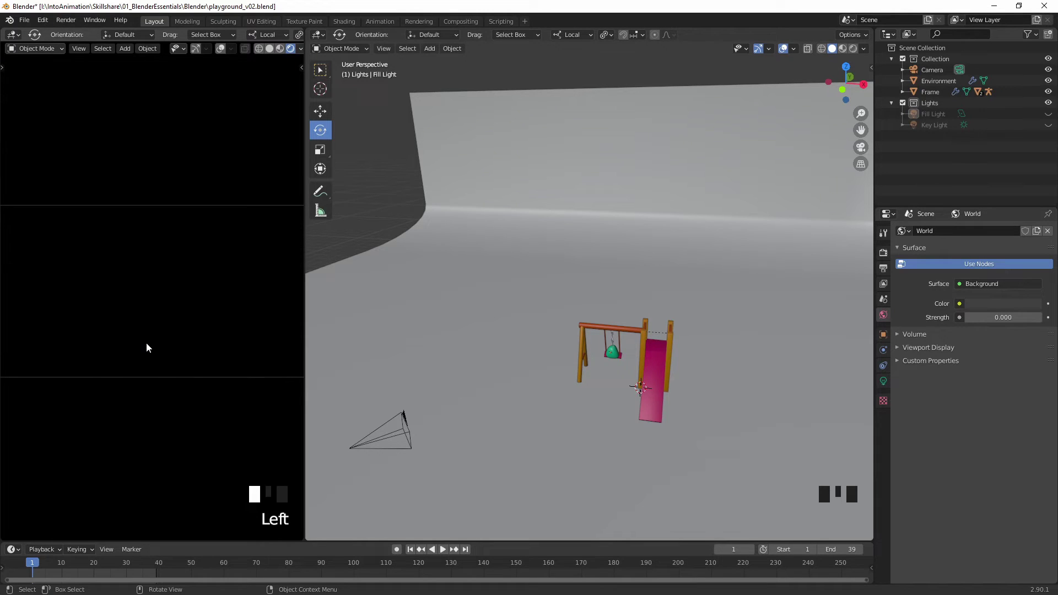
Show the Key Light on its own to check it, and swap visibility so only the Fill Light is shown.
{"action": "left_click", "coordinate": [1048, 125]}
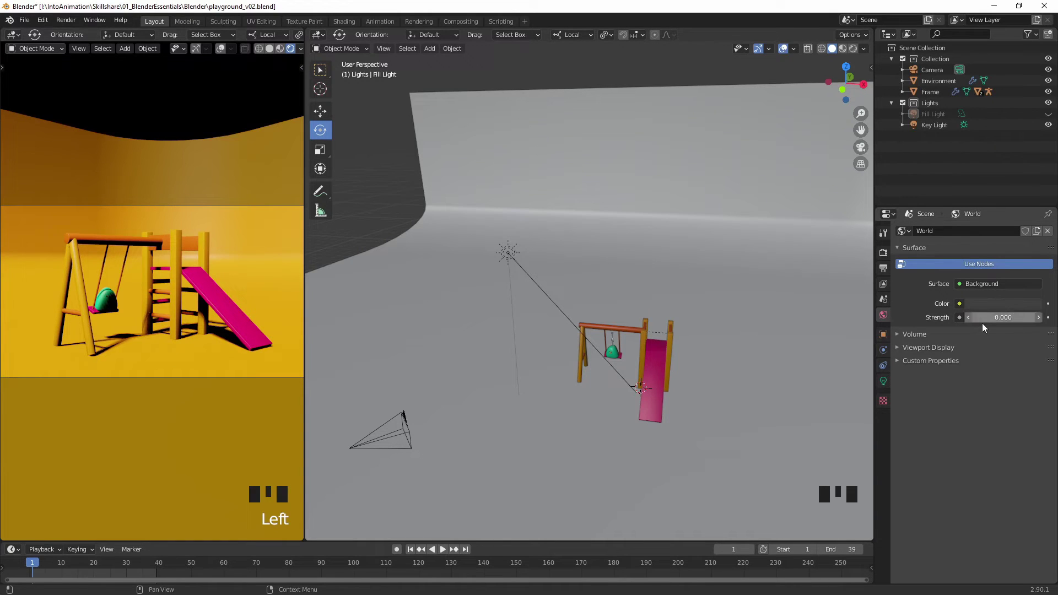
{"action": "mouse_move", "coordinate": [984, 322]}
{"action": "left_mouse_down"}
{"action": "mouse_move", "coordinate": [1009, 323]}
{"action": "mouse_move", "coordinate": [986, 318]}
{"action": "left_mouse_up"}
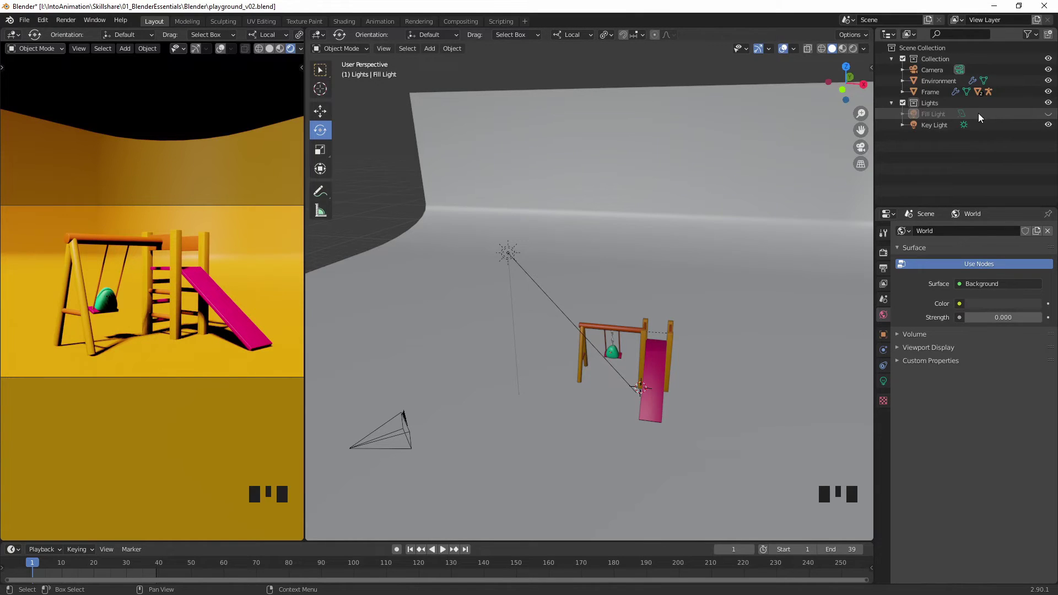
{"action": "left_click", "coordinate": [1049, 125]}
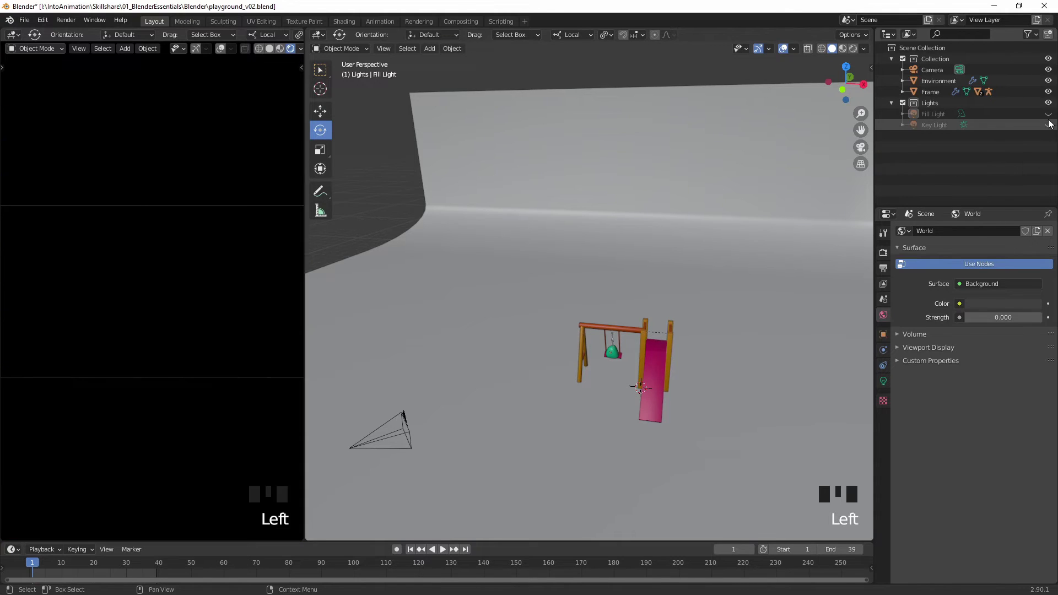
{"action": "left_click", "coordinate": [1049, 114]}
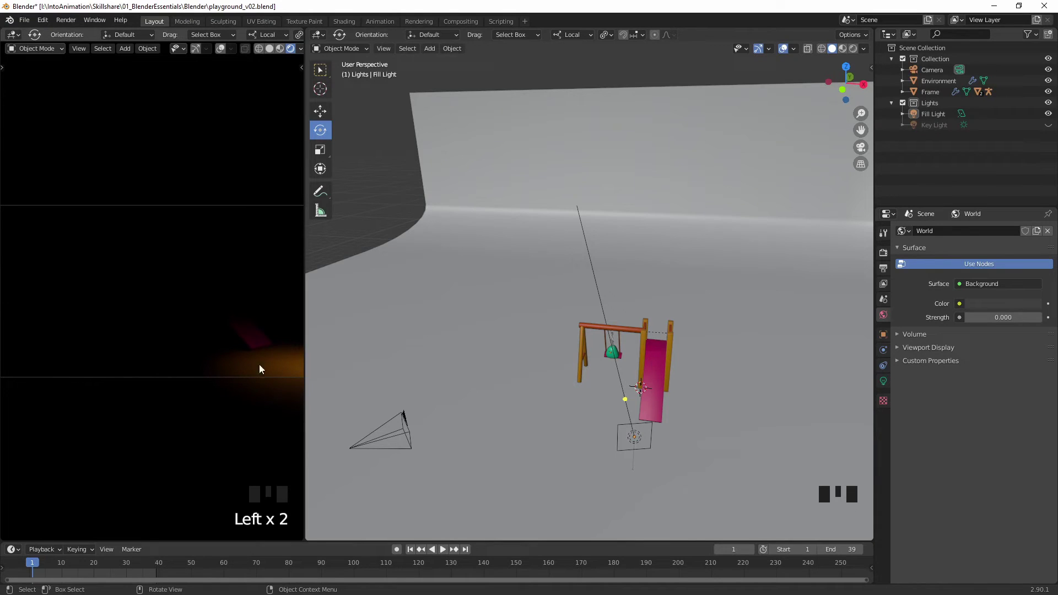
Select the Fill Light in the scene and set its power to 1000 W.
{"action": "middle_click_drag", "start_coordinate": [641, 305], "coordinate": [761, 345]}
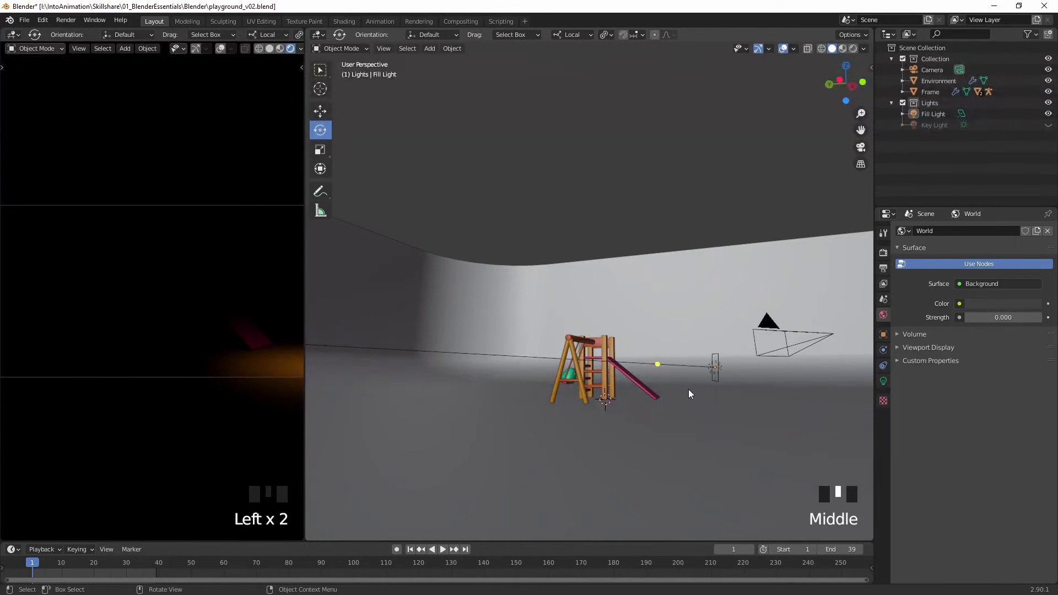
{"action": "left_click", "coordinate": [715, 367]}
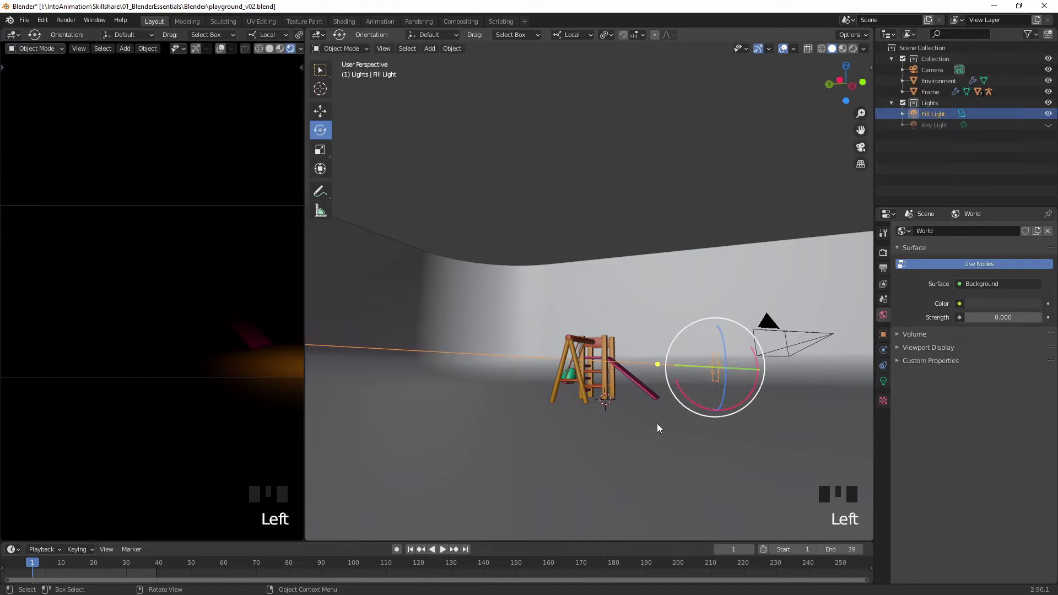
{"action": "left_click", "coordinate": [884, 381]}
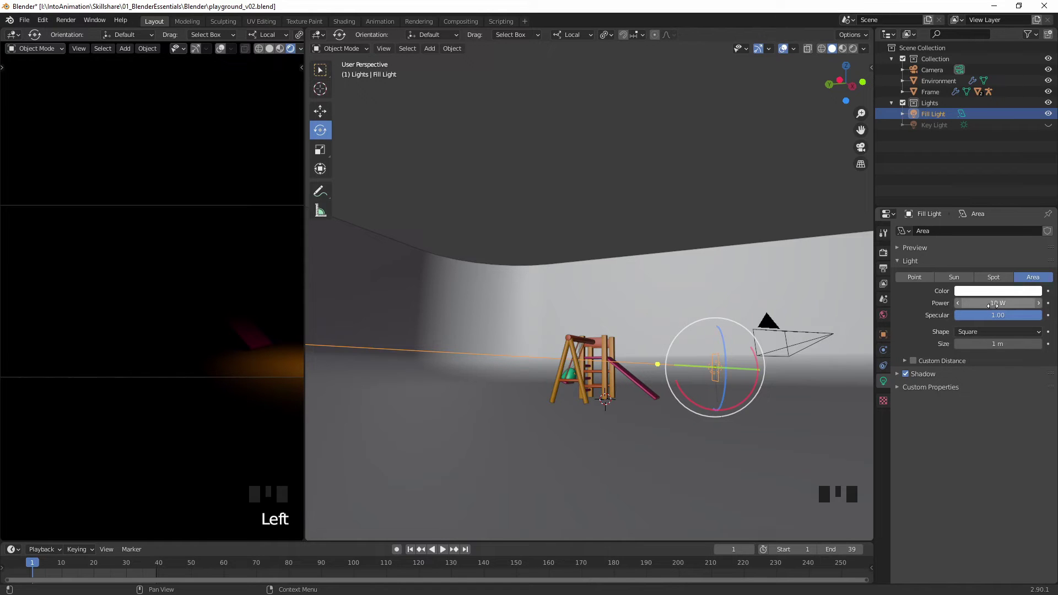
{"action": "left_click_drag", "start_coordinate": [994, 304], "coordinate": [999, 303]}
{"action": "left_click", "coordinate": [996, 304]}
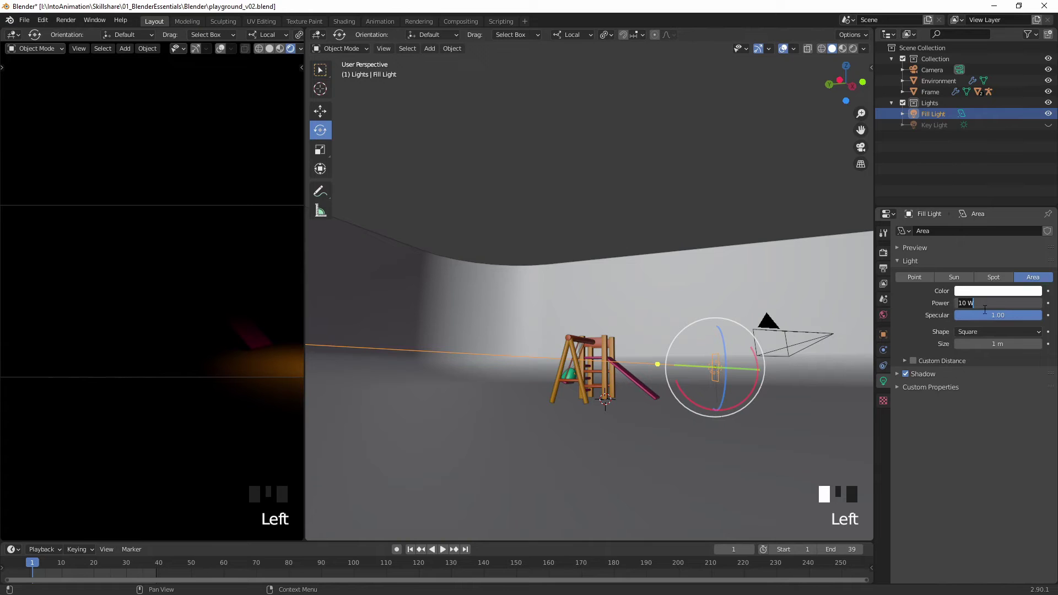
{"action": "type", "text": "1000"}
{"action": "key", "text": "Return"}
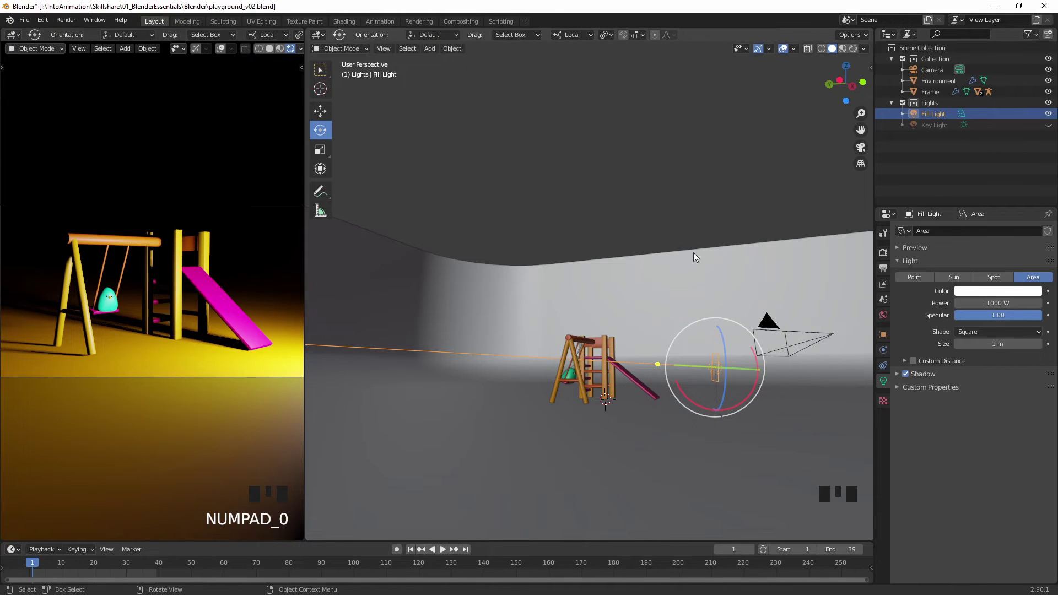
Rotate the Fill Light about -31.7° around its local Y axis and reposition it in front of the playground, nearer the camera.
{"action": "middle_click_drag", "start_coordinate": [722, 288], "coordinate": [641, 368]}
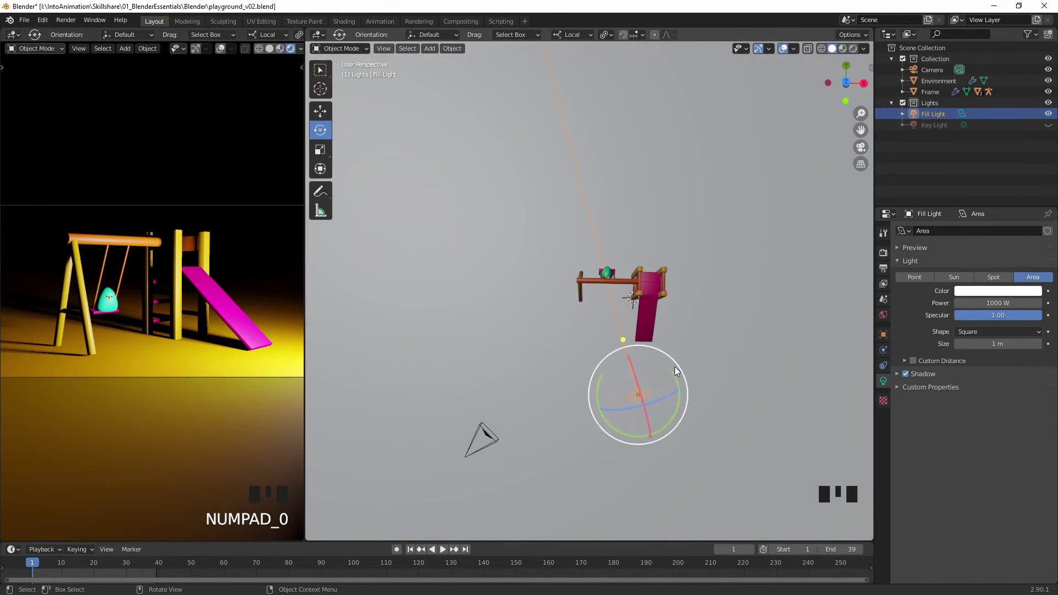
{"action": "left_click_drag", "start_coordinate": [678, 405], "coordinate": [663, 425]}
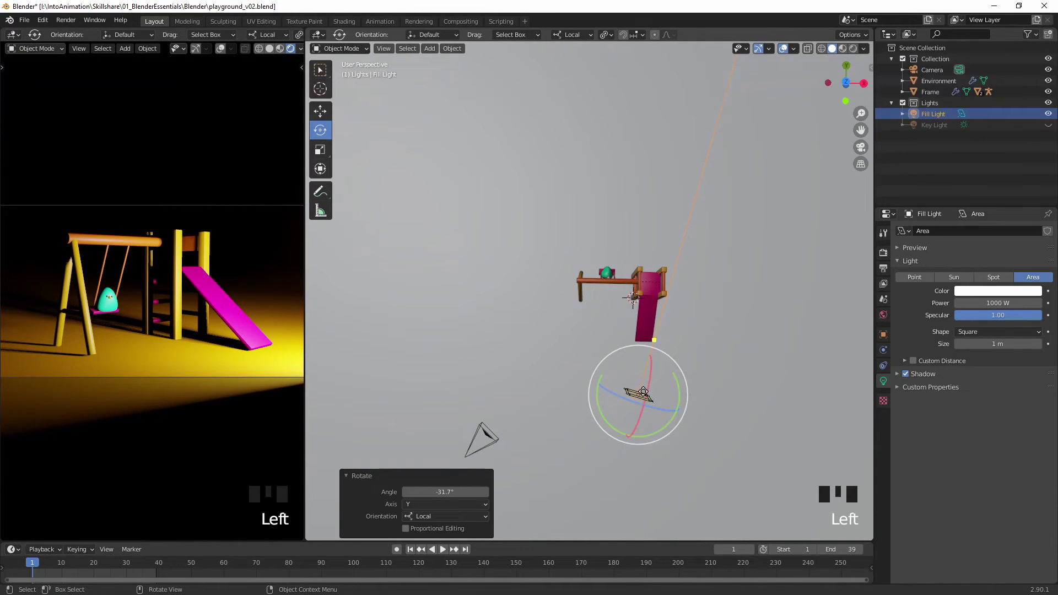
{"action": "key", "text": "g"}
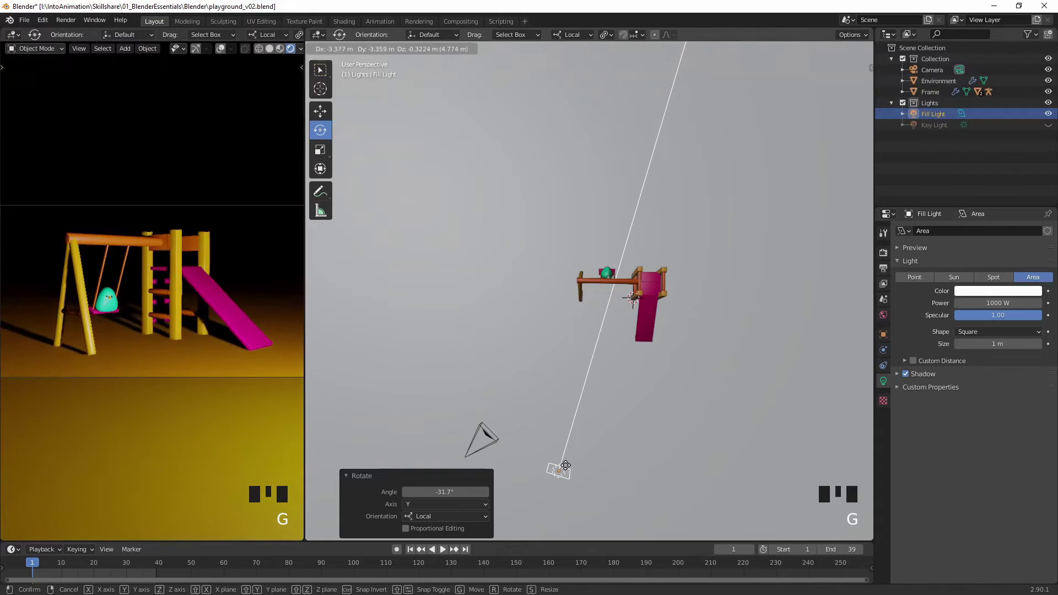
{"action": "left_click", "coordinate": [571, 452]}
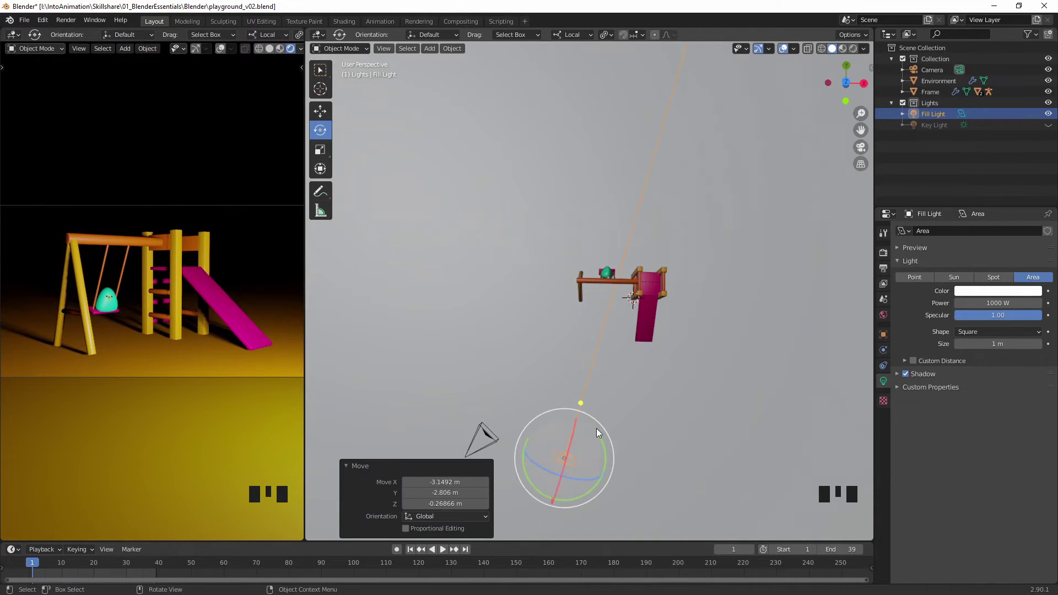
{"action": "mouse_move", "coordinate": [597, 428]}
{"action": "middle_mouse_down"}
{"action": "mouse_move", "coordinate": [601, 371]}
{"action": "mouse_move", "coordinate": [583, 431]}
{"action": "middle_mouse_up"}
{"action": "key", "text": "g"}
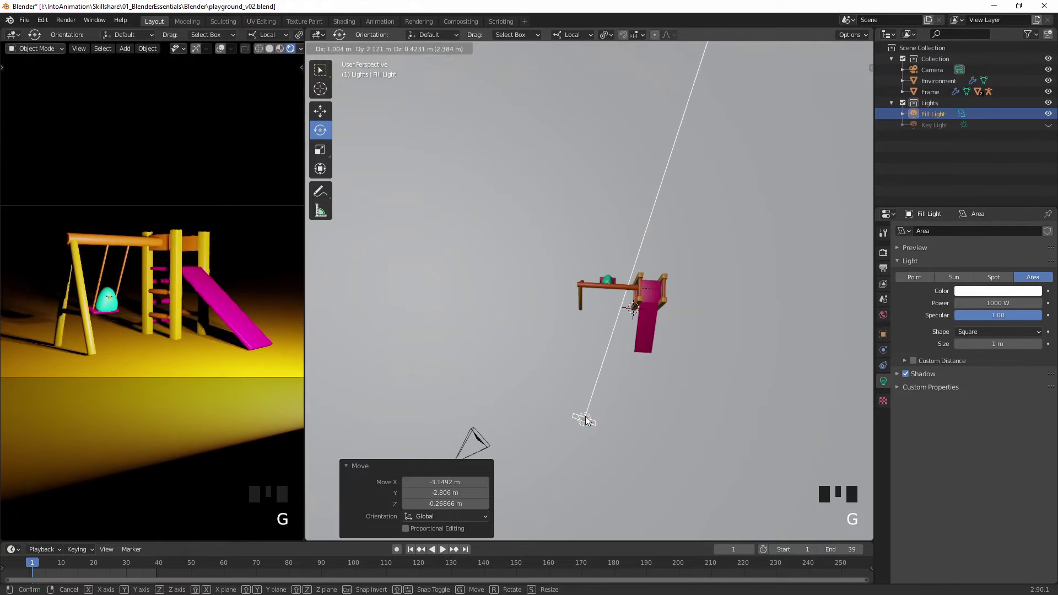
{"action": "left_click", "coordinate": [584, 418]}
Fine-tune the Fill Light's aim by rotating it about 1.09° around local X and 2.86° around local Z.
{"action": "middle_click_drag", "start_coordinate": [616, 422], "coordinate": [567, 300]}
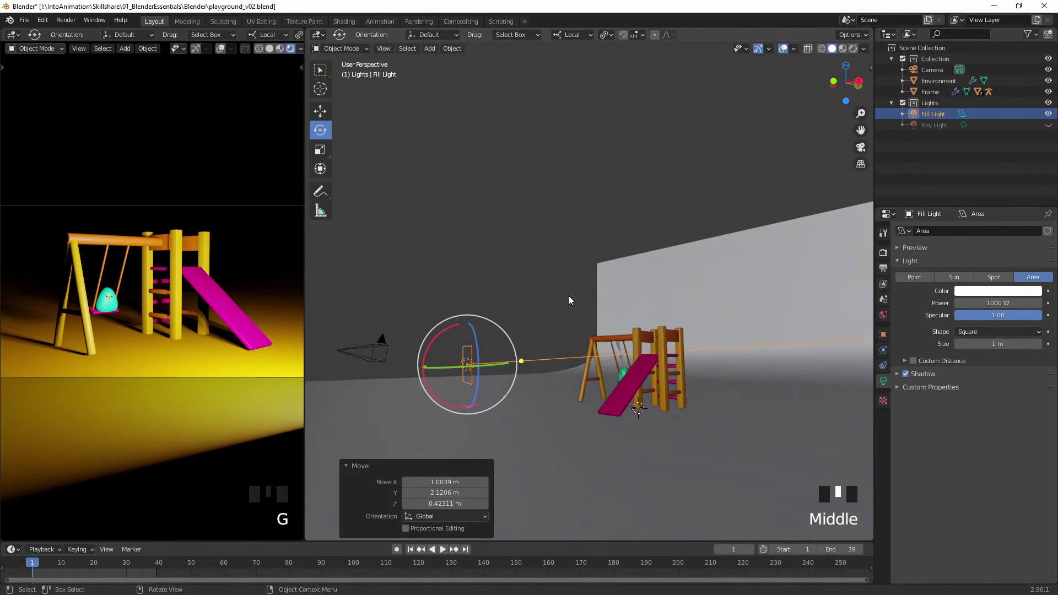
{"action": "left_click_drag", "start_coordinate": [441, 336], "coordinate": [439, 333]}
{"action": "middle_click_drag", "start_coordinate": [556, 336], "coordinate": [585, 374]}
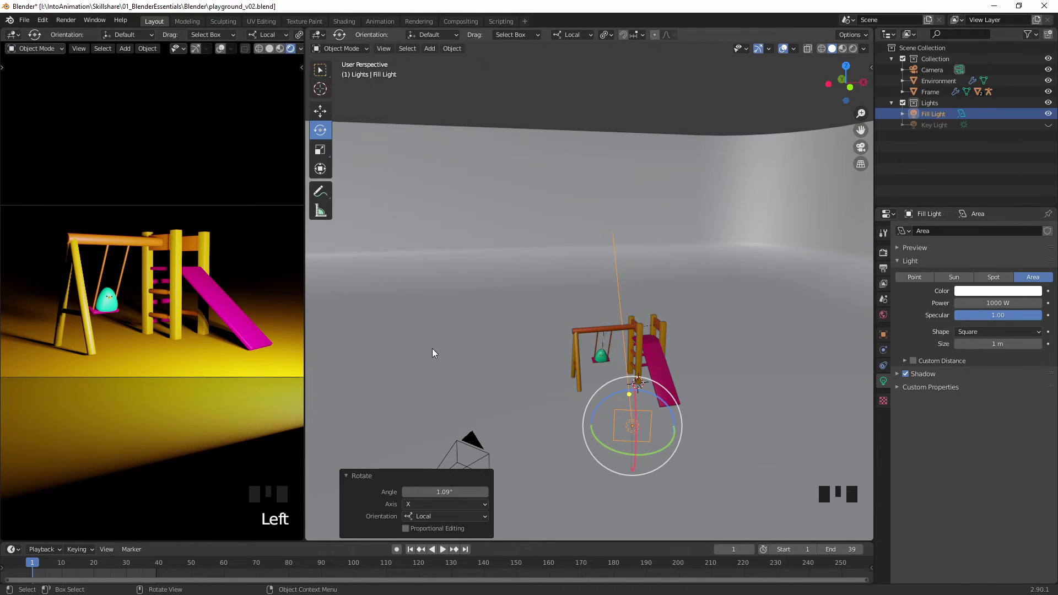
{"action": "left_click_drag", "start_coordinate": [659, 445], "coordinate": [657, 398]}
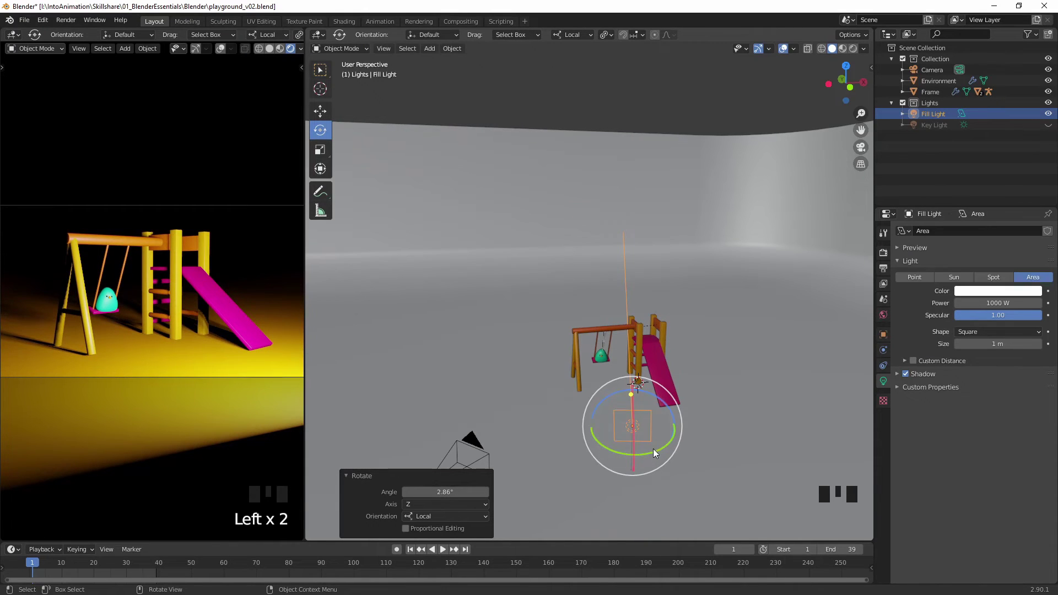
Enlarge the Fill Light to about 1.43 m and change its shape to Rectangle.
{"action": "left_click_drag", "start_coordinate": [651, 442], "coordinate": [685, 441]}
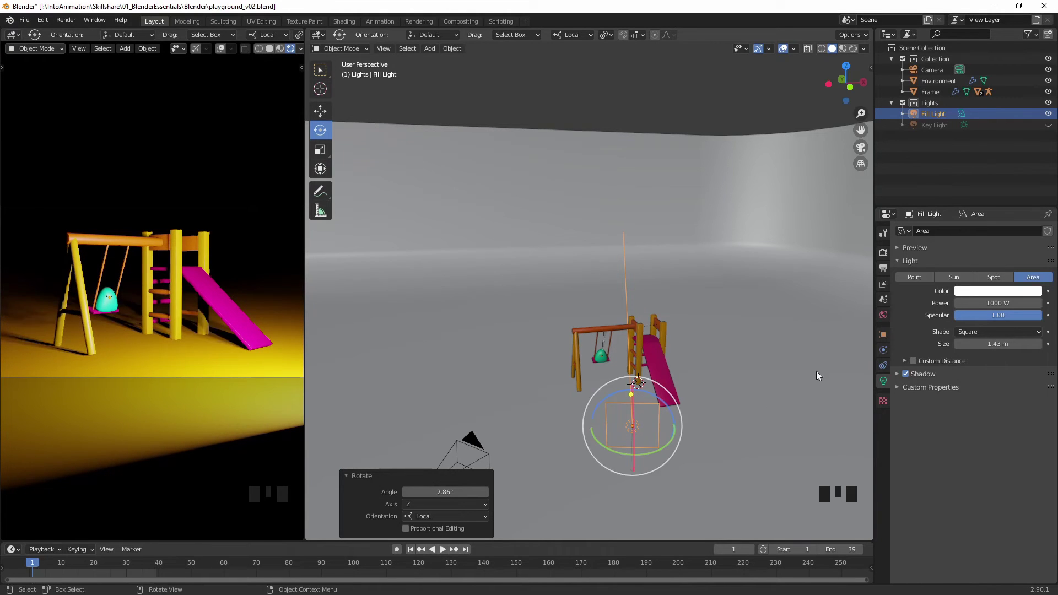
{"action": "left_click", "coordinate": [971, 332]}
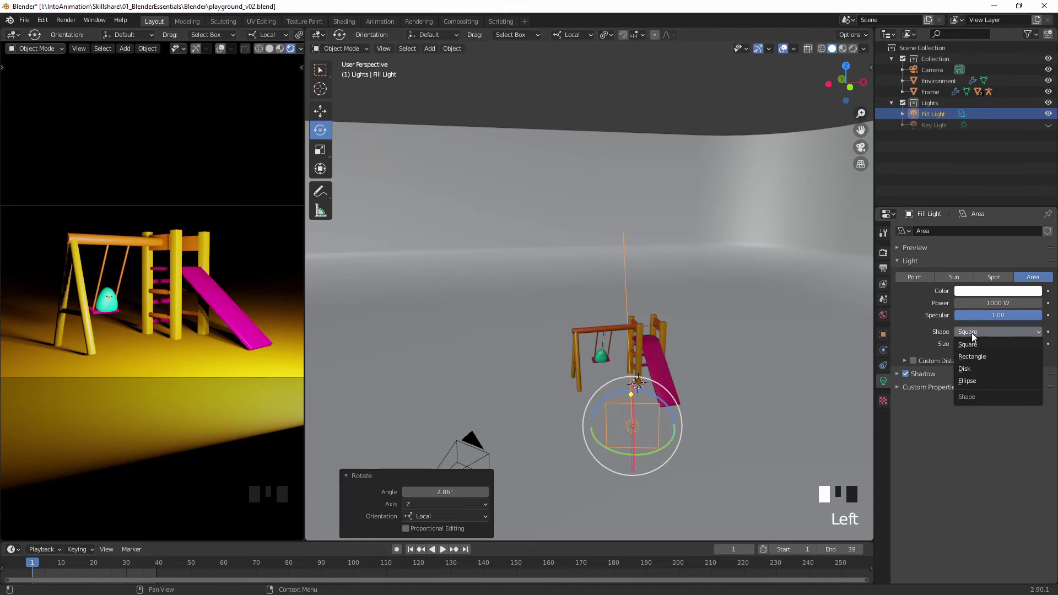
{"action": "left_click", "coordinate": [979, 358]}
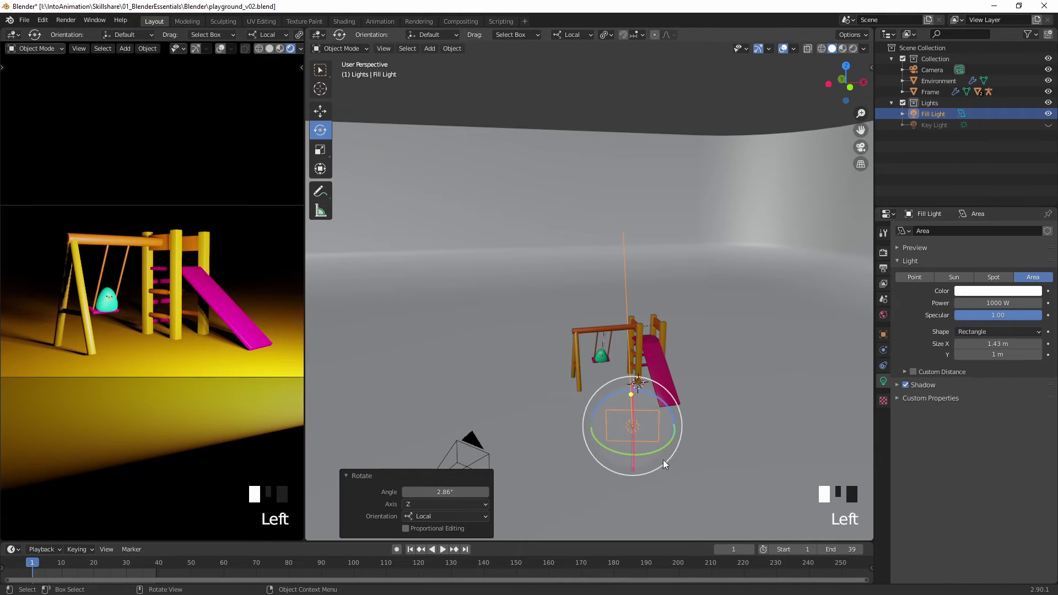
Widen the Fill Light to about 3.93 × 1.38 m, and re-aim it about -3.41° around local Y with a small shift toward the swing side.
{"action": "left_click_drag", "start_coordinate": [659, 442], "coordinate": [544, 454]}
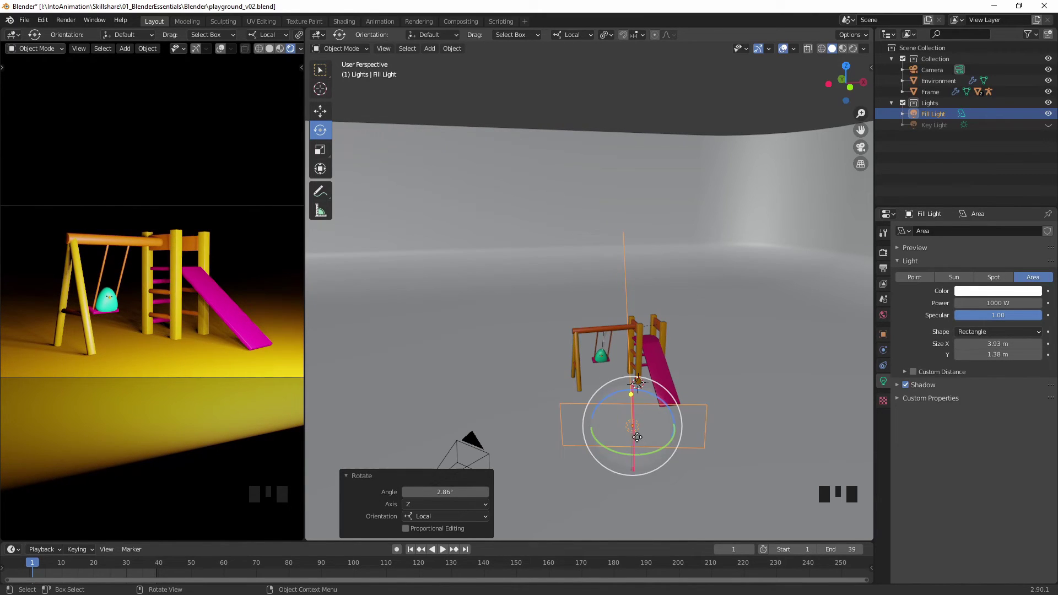
{"action": "left_click_drag", "start_coordinate": [654, 452], "coordinate": [645, 454]}
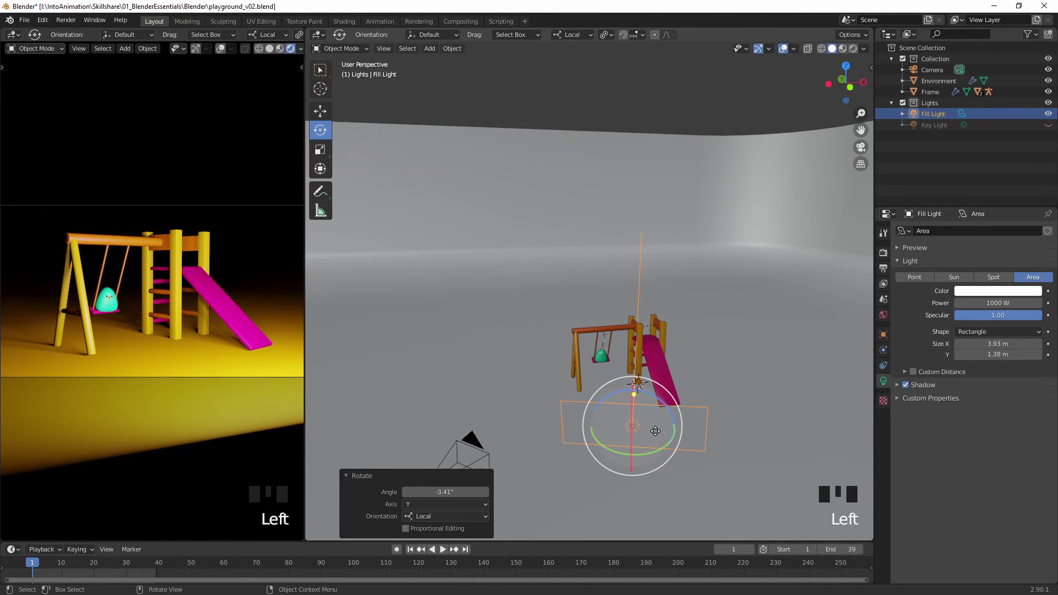
{"action": "key", "text": "g"}
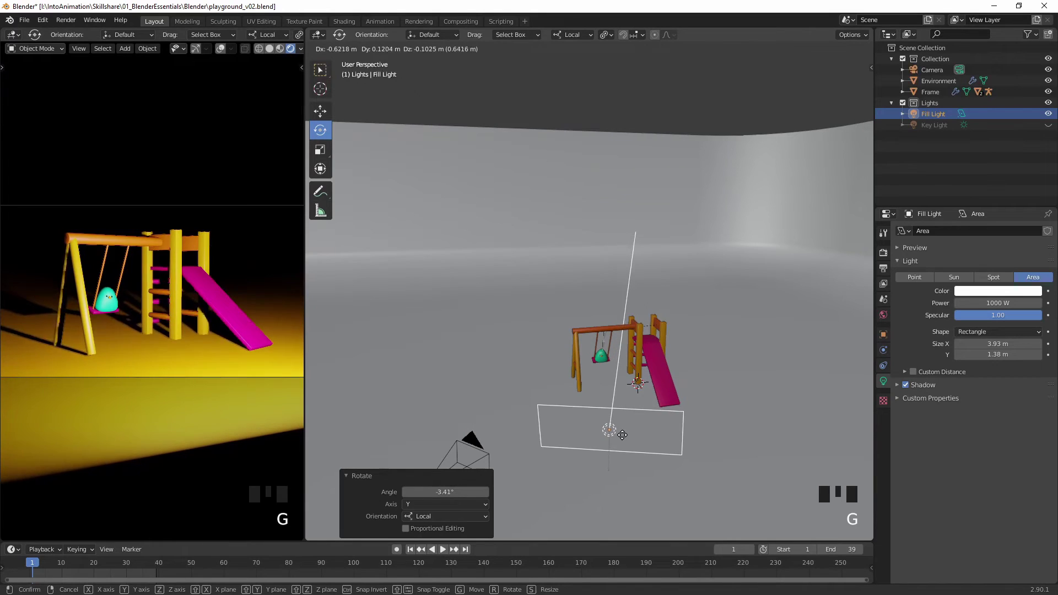
{"action": "left_click", "coordinate": [621, 439]}
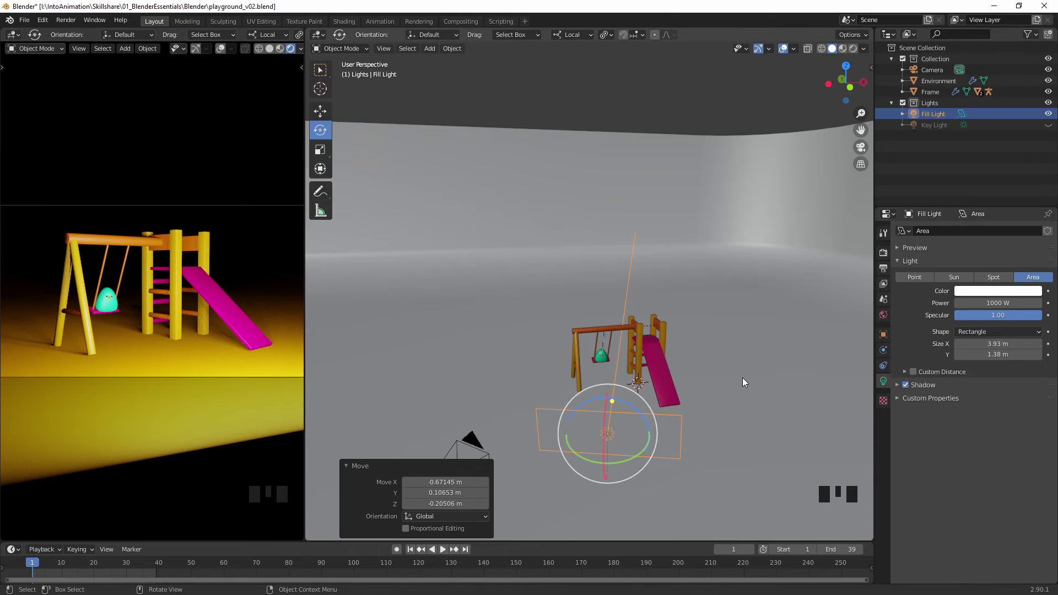
Unhide the Key Light and toggle the Fill Light's visibility to compare the lighting with and without it.
{"action": "left_click", "coordinate": [1049, 125]}
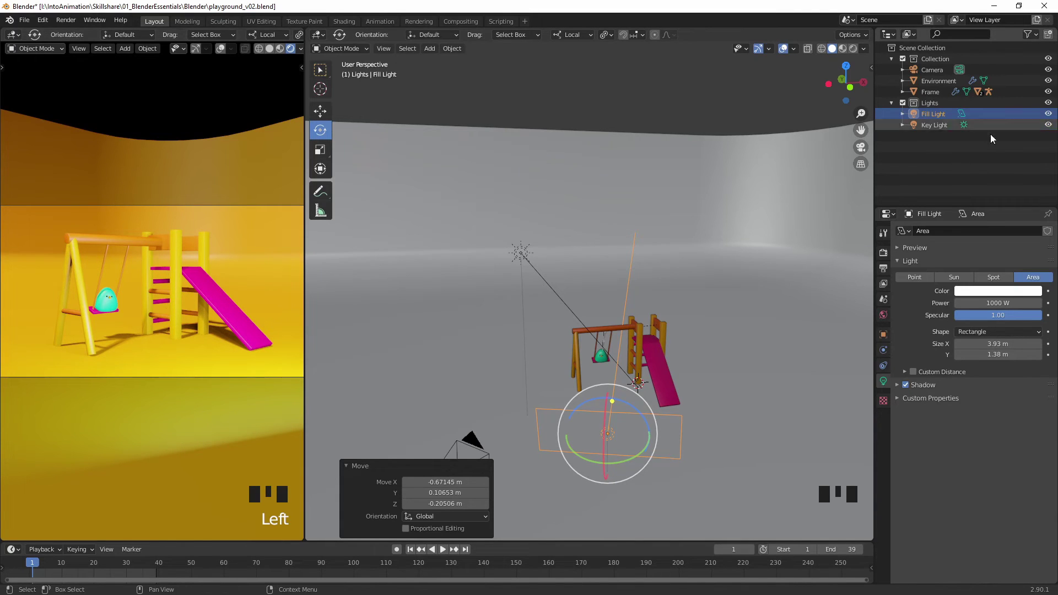
{"action": "left_click", "coordinate": [1049, 114]}
{"action": "left_click", "coordinate": [1049, 114]}
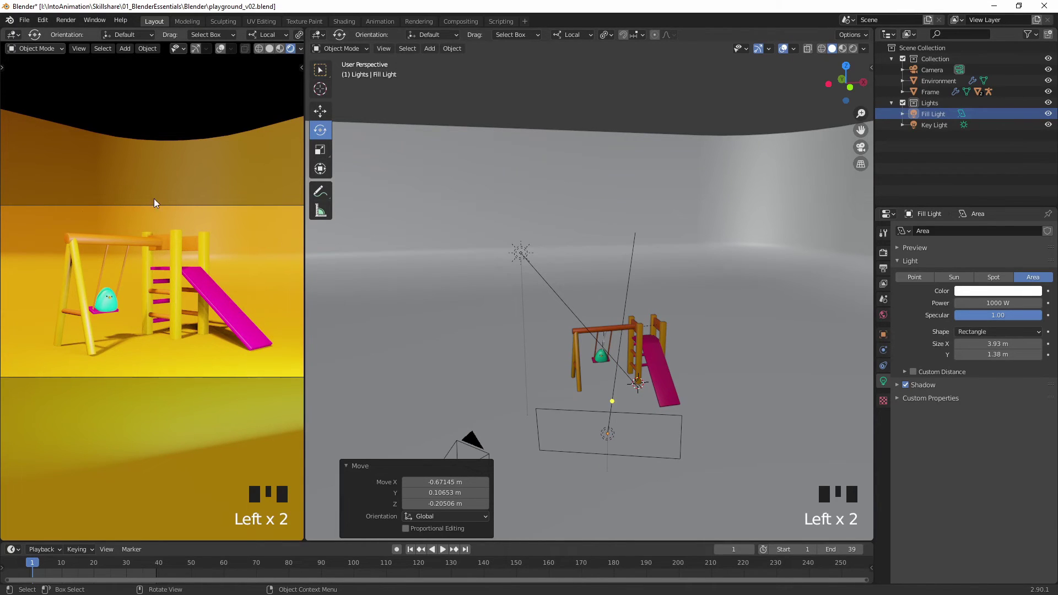
Set the Fill Light's power to 500 W and compare the render with the light hidden and shown.
{"action": "left_click", "coordinate": [613, 435]}
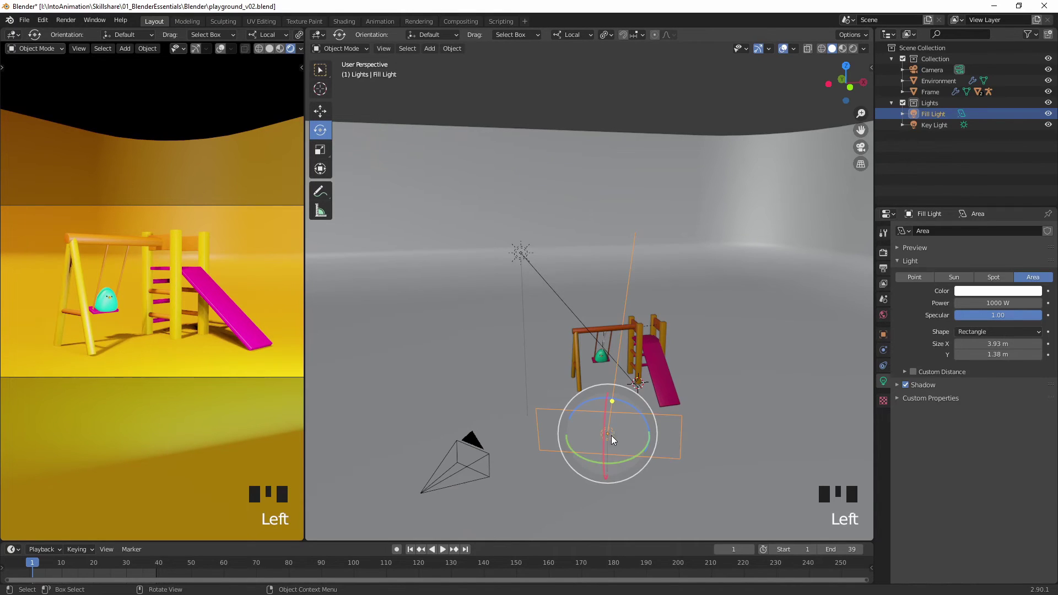
{"action": "left_click_drag", "start_coordinate": [1005, 303], "coordinate": [994, 304]}
{"action": "left_click", "coordinate": [994, 303]}
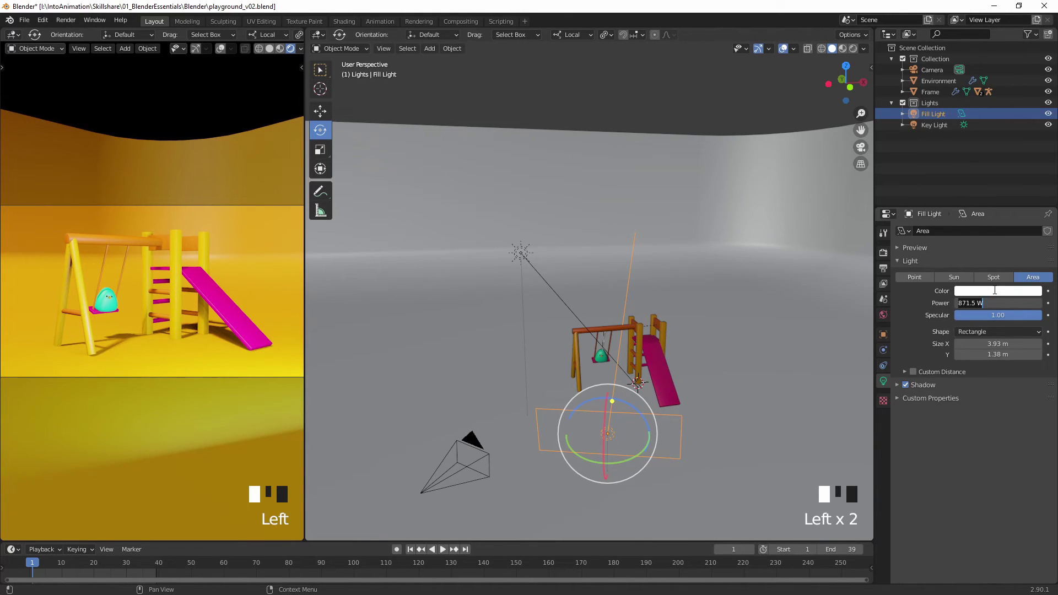
{"action": "type", "text": "500"}
{"action": "key", "text": "Return"}
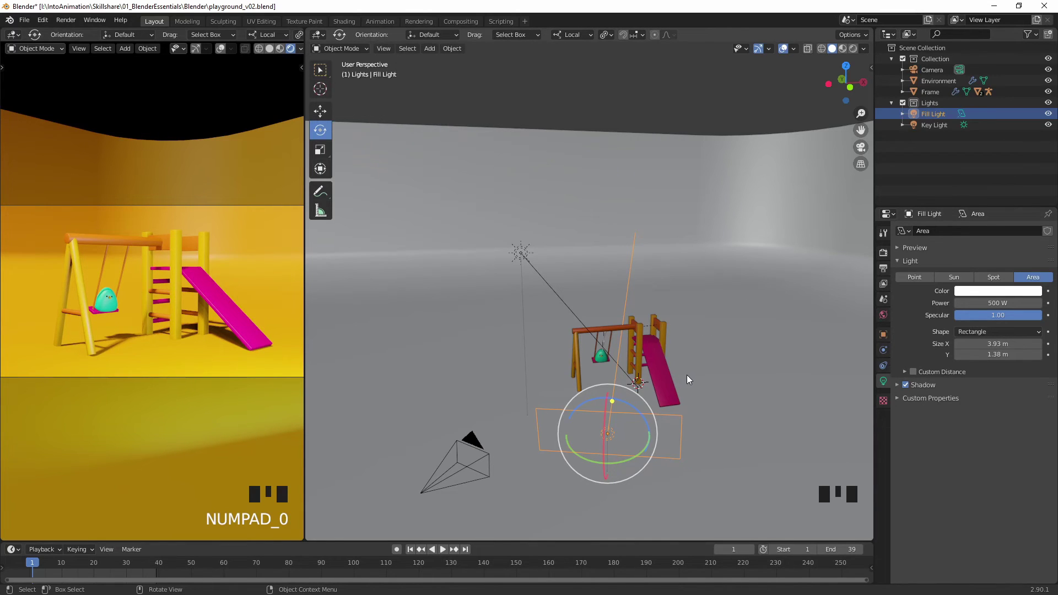
{"action": "left_click", "coordinate": [1048, 114]}
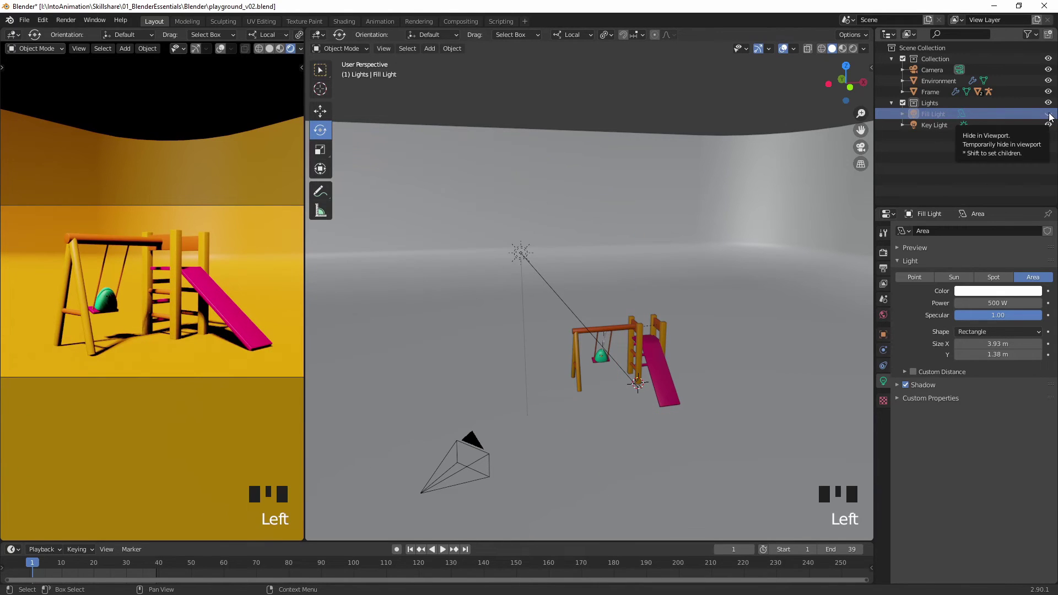
{"action": "left_click", "coordinate": [1048, 114]}
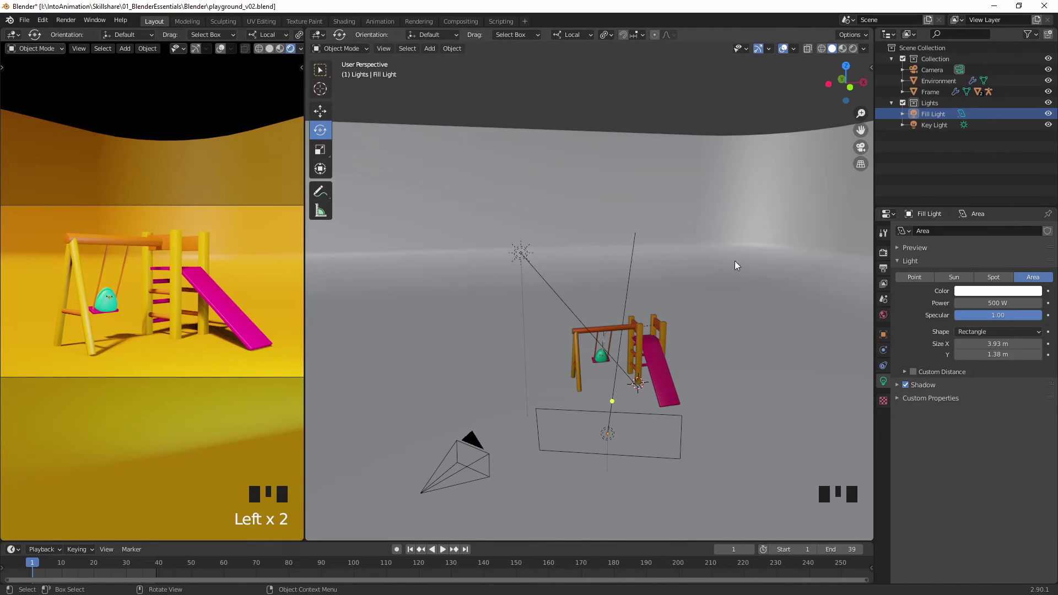
Duplicate the Fill Light and place the copy behind the playground, offset about 4.71 m in X, 7.03 m in Y and 0.41 m in Z.
{"action": "middle_click_drag", "start_coordinate": [736, 260], "coordinate": [678, 346]}
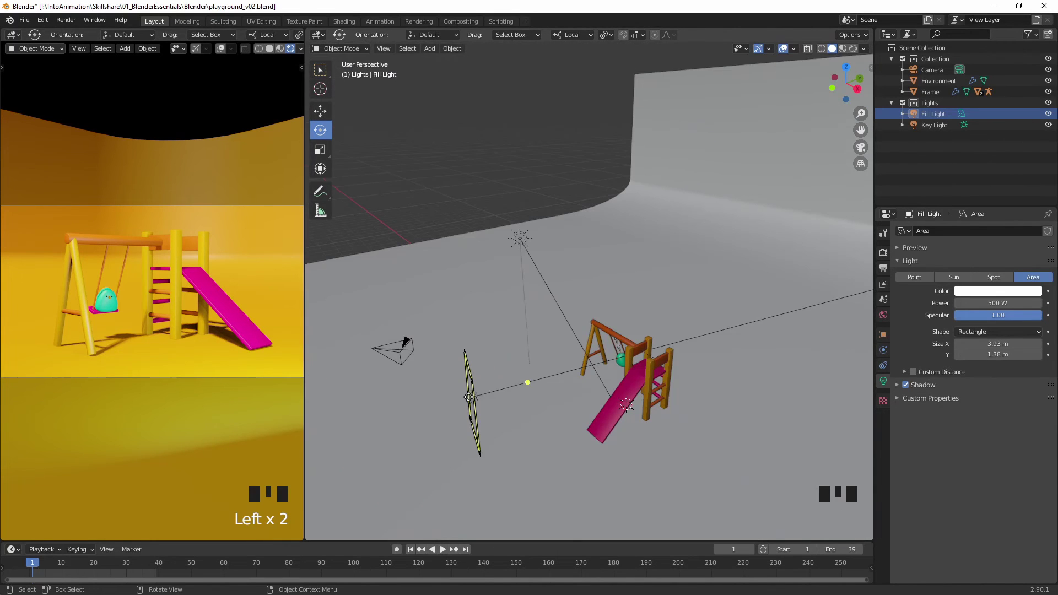
{"action": "left_click", "coordinate": [473, 398]}
{"action": "mouse_move", "coordinate": [655, 393]}
{"action": "middle_mouse_down"}
{"action": "mouse_move", "coordinate": [633, 298]}
{"action": "mouse_move", "coordinate": [649, 307]}
{"action": "mouse_move", "coordinate": [678, 408]}
{"action": "mouse_move", "coordinate": [671, 401]}
{"action": "middle_mouse_up"}
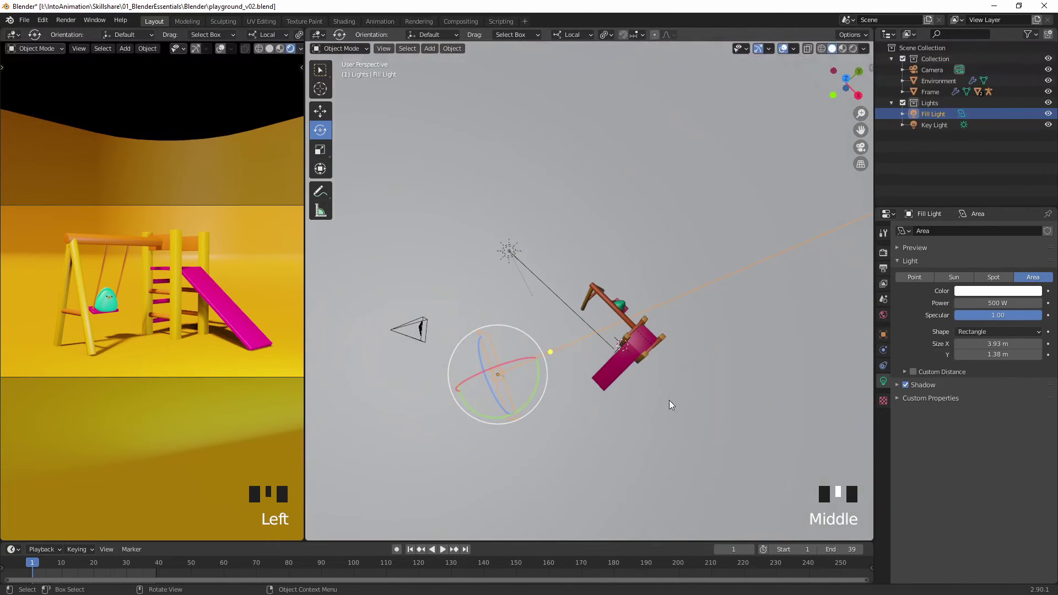
{"action": "key", "text": "shift+d"}
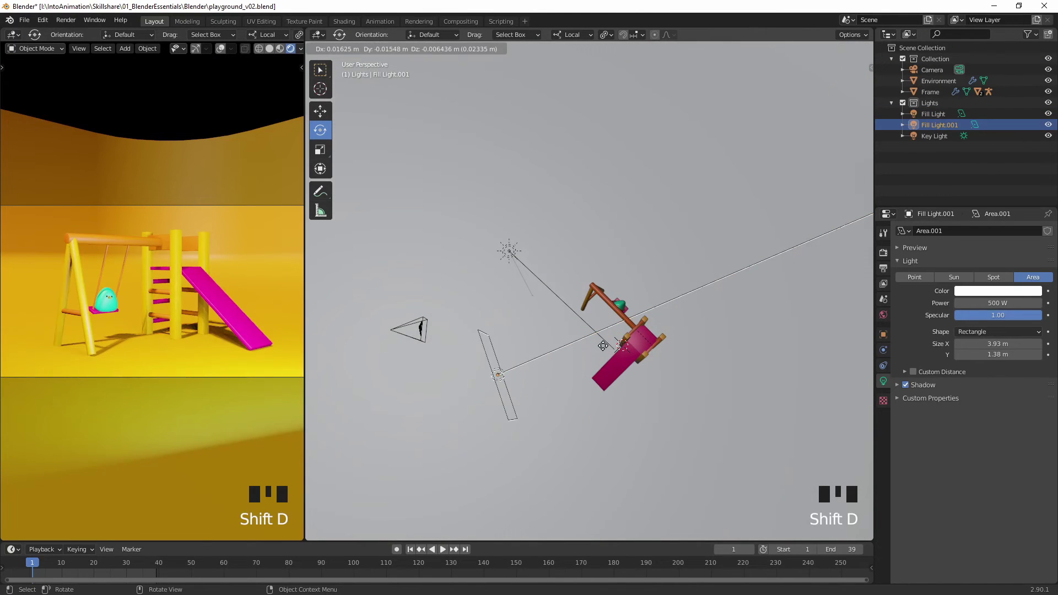
{"action": "left_click", "coordinate": [797, 311]}
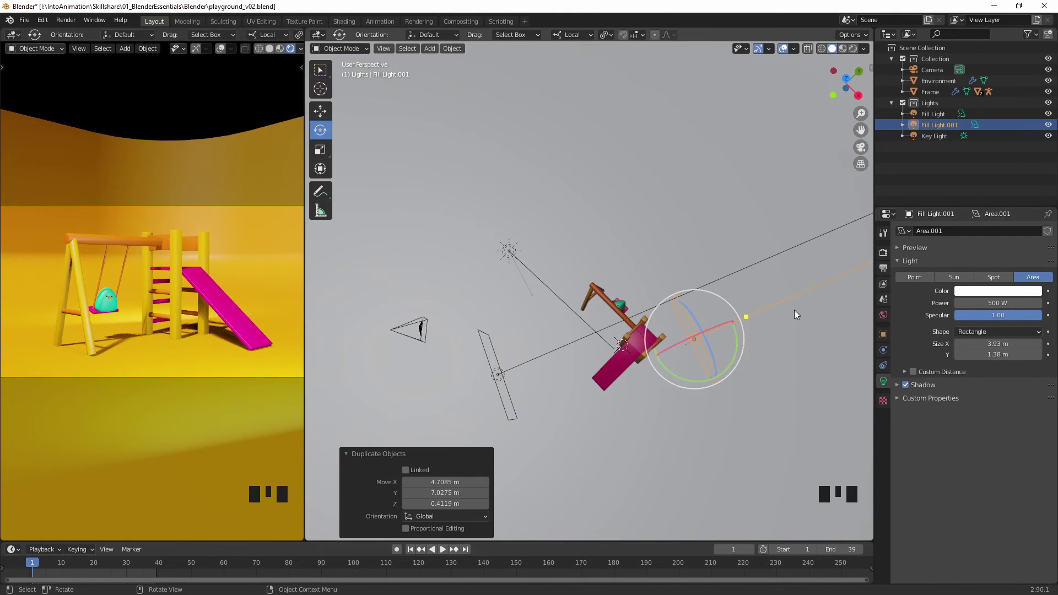
Rotate the duplicated light 165° around its local Y axis to face the playground and move it farther back.
{"action": "left_click_drag", "start_coordinate": [680, 379], "coordinate": [696, 347]}
{"action": "key", "text": "g"}
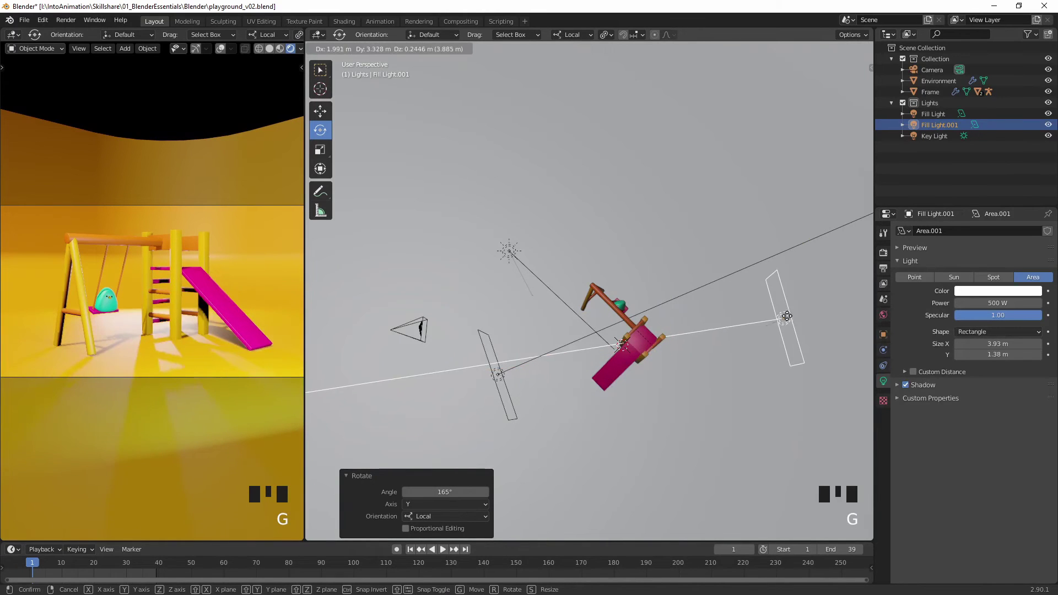
{"action": "left_click", "coordinate": [756, 323]}
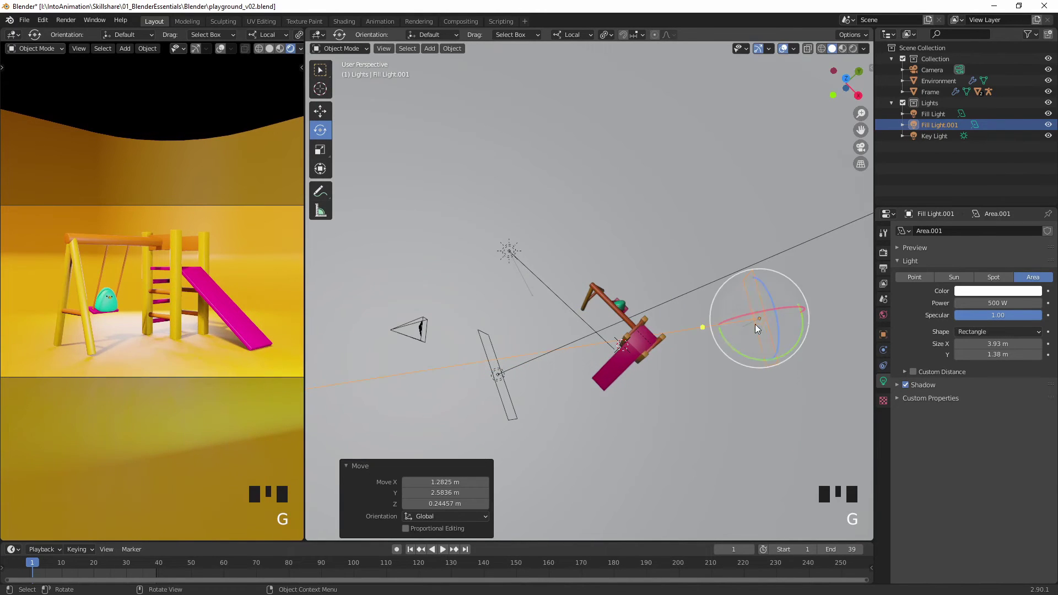
Enlarge the duplicated light to about 5.42 × 1.72 m and move it about 1.16 m in X and 1.35 m up.
{"action": "middle_click_drag", "start_coordinate": [755, 324], "coordinate": [860, 326]}
{"action": "left_click_drag", "start_coordinate": [696, 309], "coordinate": [710, 314]}
{"action": "middle_click_drag", "start_coordinate": [669, 342], "coordinate": [683, 312]}
{"action": "key", "text": "g"}
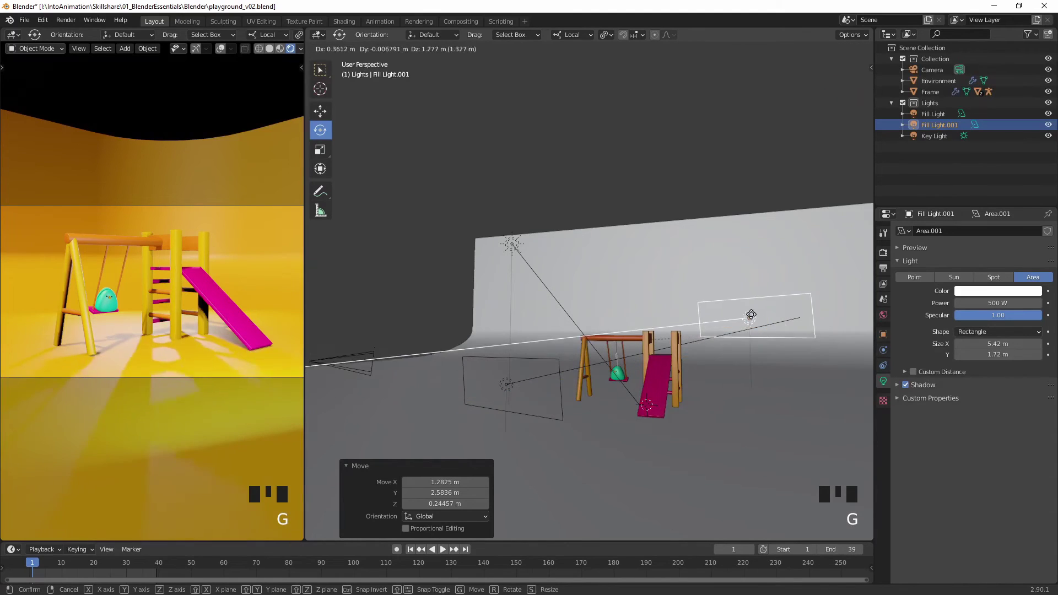
{"action": "left_click", "coordinate": [767, 316]}
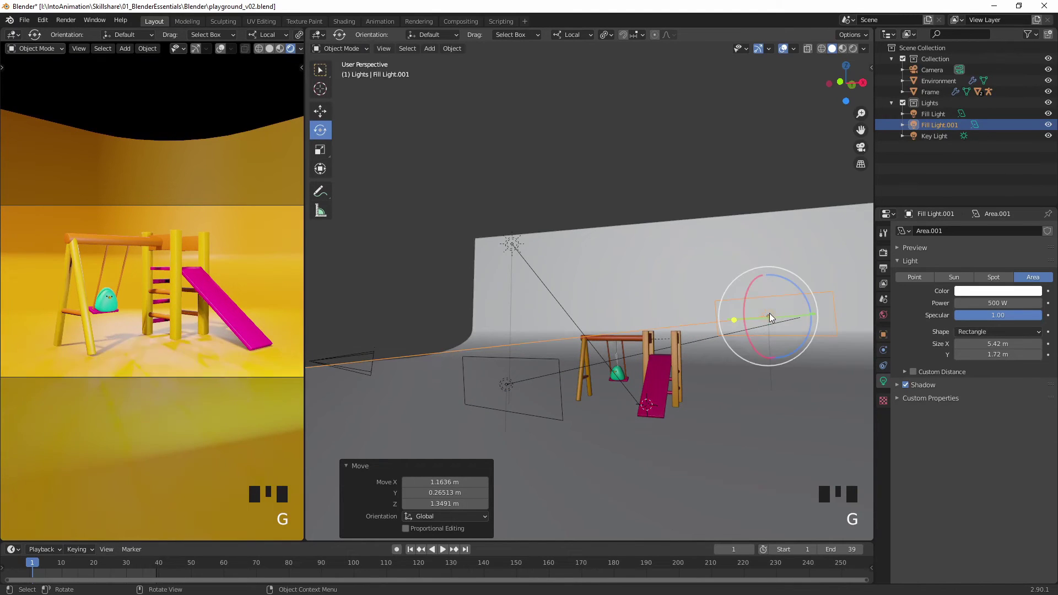
Resize the duplicated light to about 4.79 × 2.01 m and aim it about -4.36° around local Y and -9.79° around local X.
{"action": "middle_click_drag", "start_coordinate": [757, 336], "coordinate": [766, 395]}
{"action": "mouse_move", "coordinate": [764, 293]}
{"action": "left_mouse_down"}
{"action": "mouse_move", "coordinate": [751, 291]}
{"action": "mouse_move", "coordinate": [767, 286]}
{"action": "mouse_move", "coordinate": [760, 291]}
{"action": "left_mouse_up"}
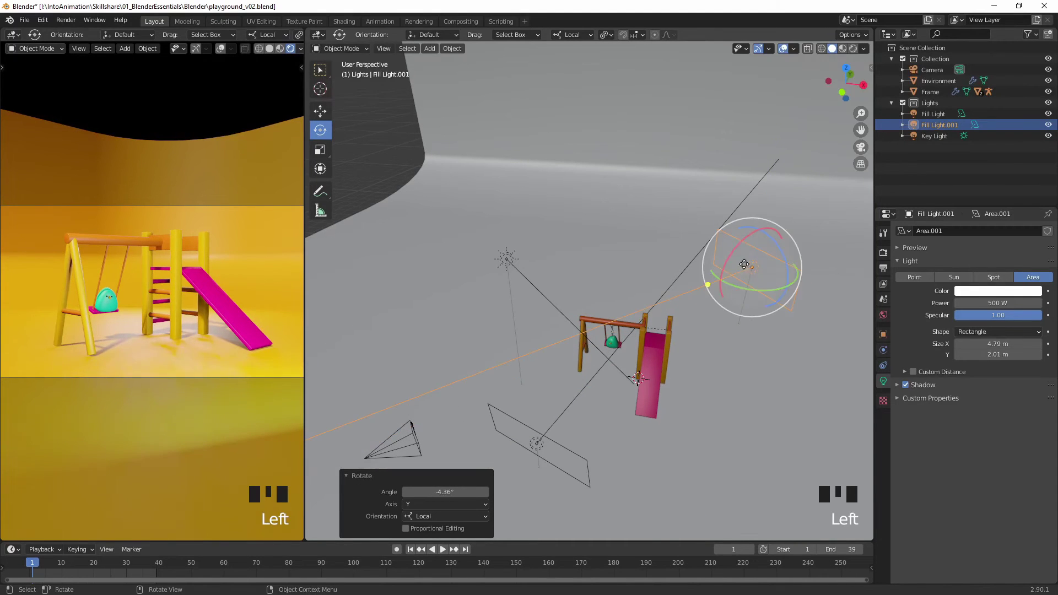
{"action": "left_click_drag", "start_coordinate": [736, 248], "coordinate": [742, 267]}
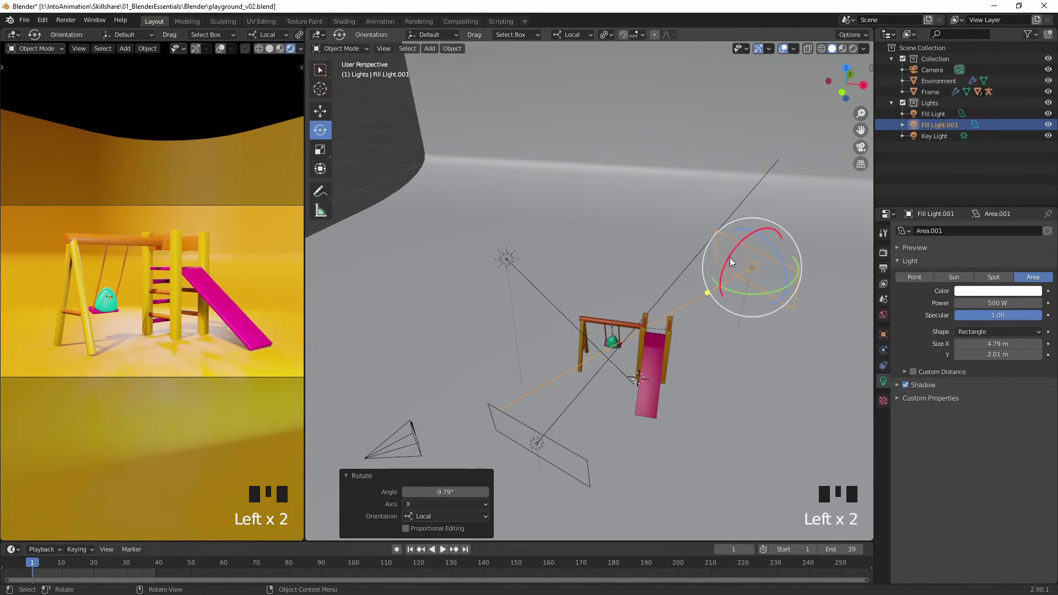
Raise the duplicated light about 0.81 m behind the playground.
{"action": "middle_click_drag", "start_coordinate": [743, 274], "coordinate": [726, 234]}
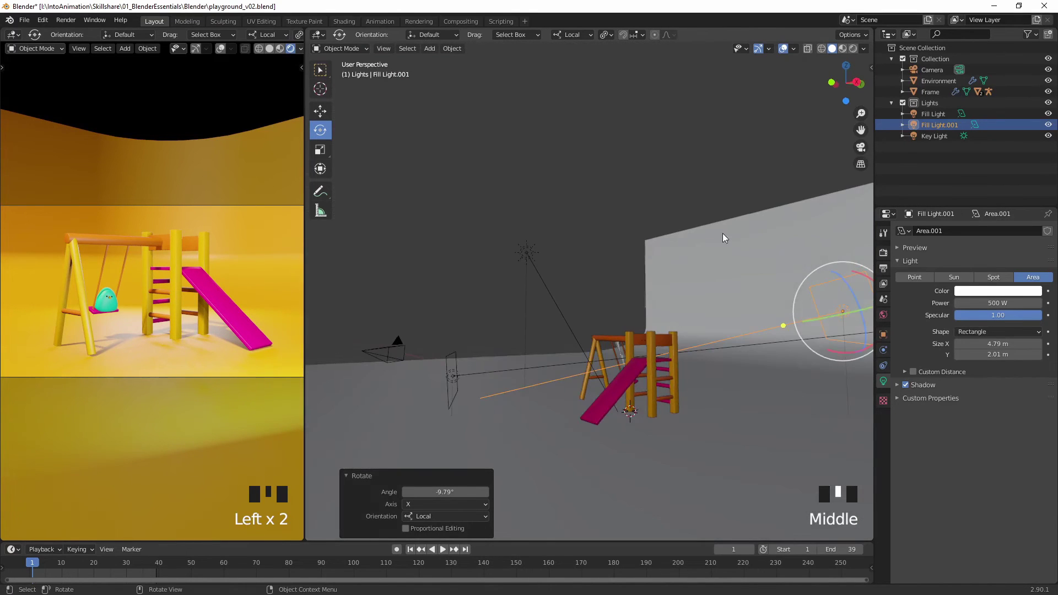
{"action": "key", "text": "w"}
{"action": "key", "text": "g"}
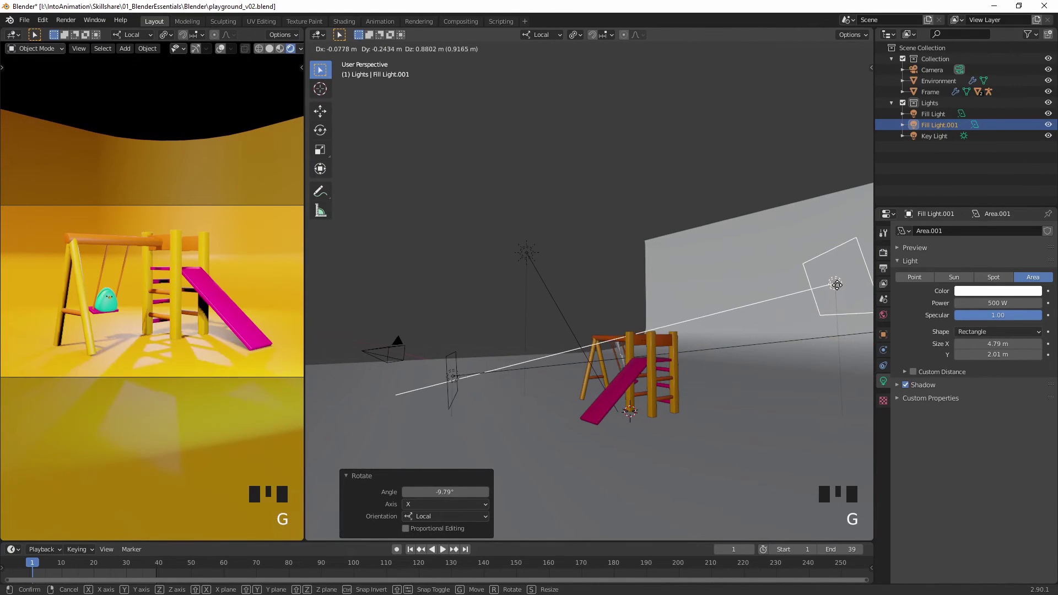
{"action": "left_click", "coordinate": [836, 286]}
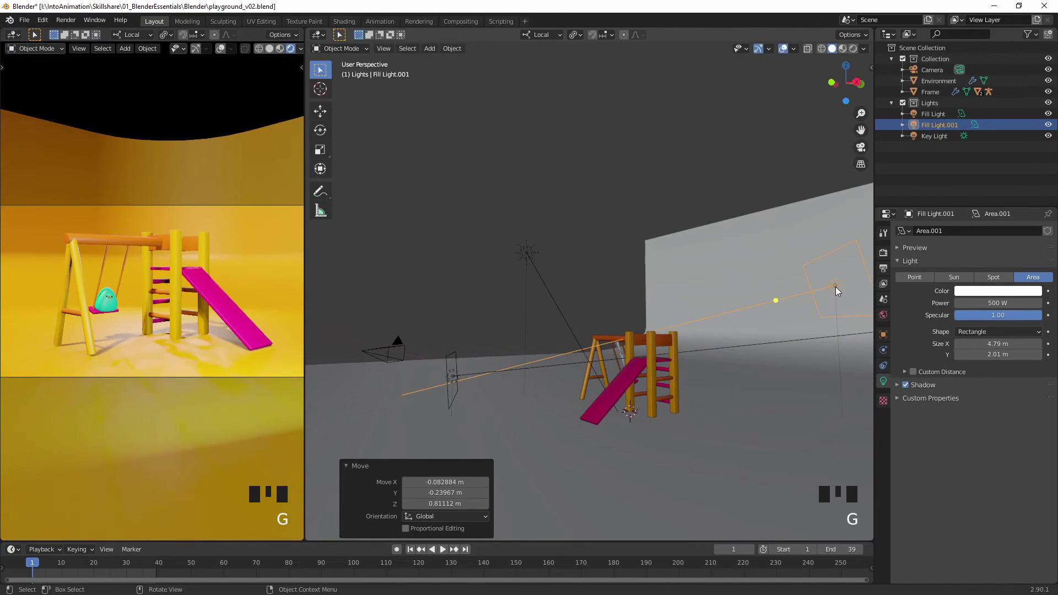
Hide the Fill Light and Key Light, and rename the duplicated light to Rim Light.
{"action": "left_click", "coordinate": [1048, 113]}
{"action": "left_click", "coordinate": [1049, 136]}
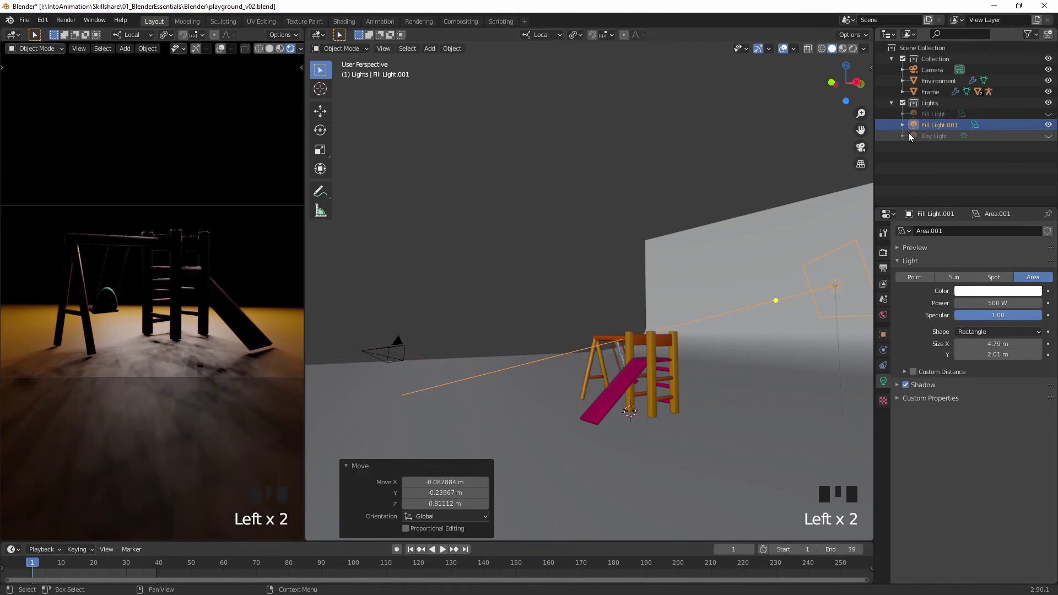
{"action": "double_click", "coordinate": [937, 126]}
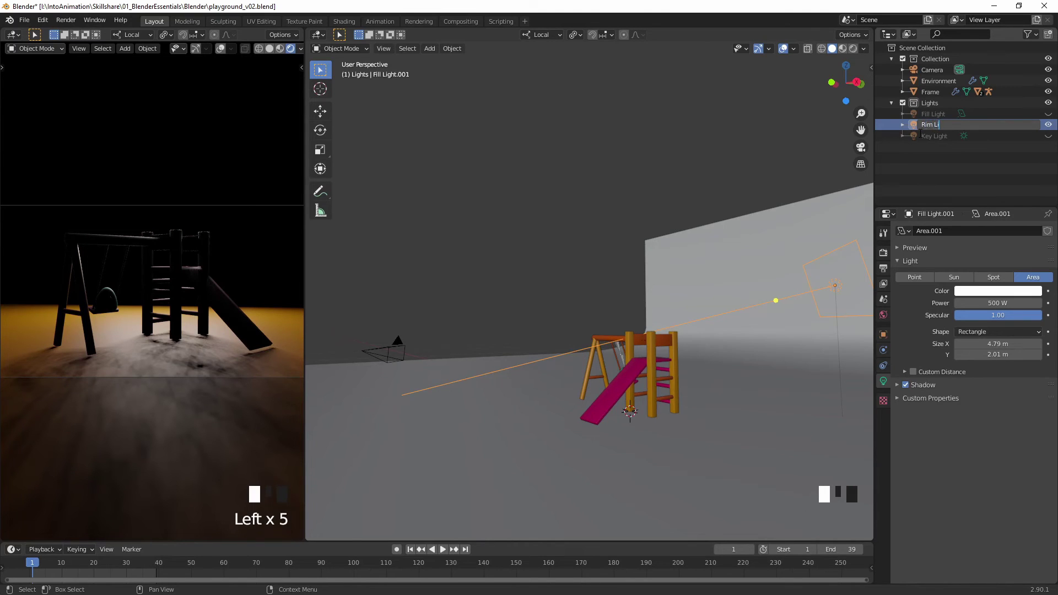
{"action": "key", "text": "Return"}
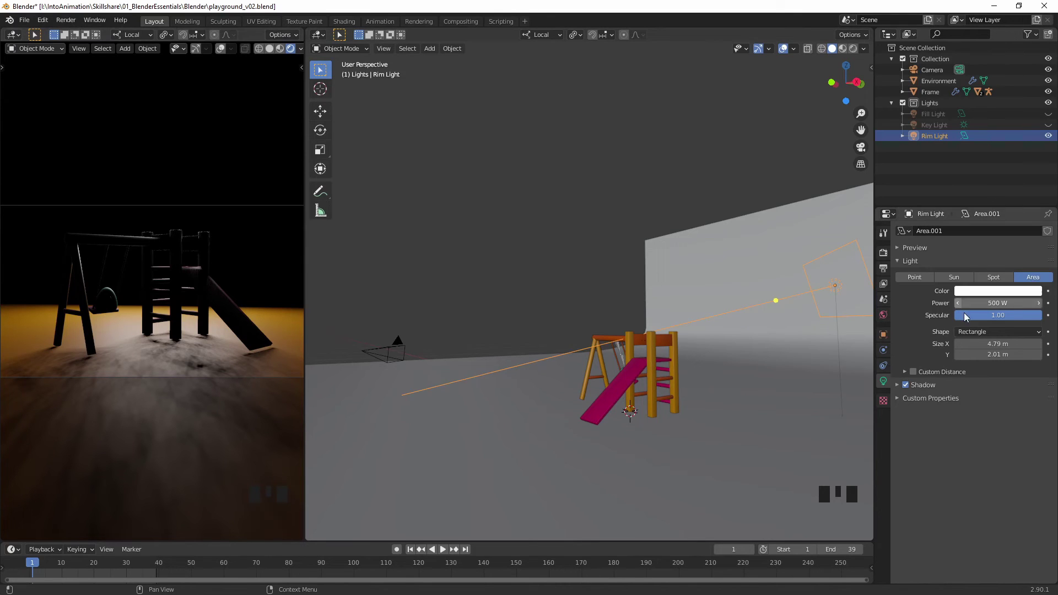
Set the Rim Light's power to 1000 W and move it closer to the playground, about -0.78 m in X and -1.09 m in Y.
{"action": "left_click", "coordinate": [1006, 303]}
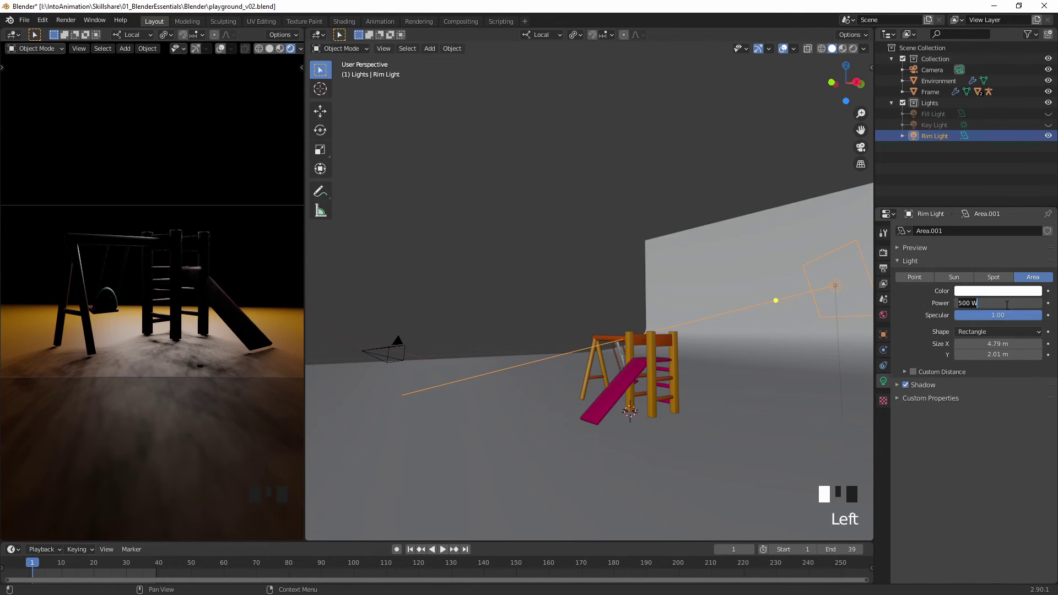
{"action": "type", "text": "1000"}
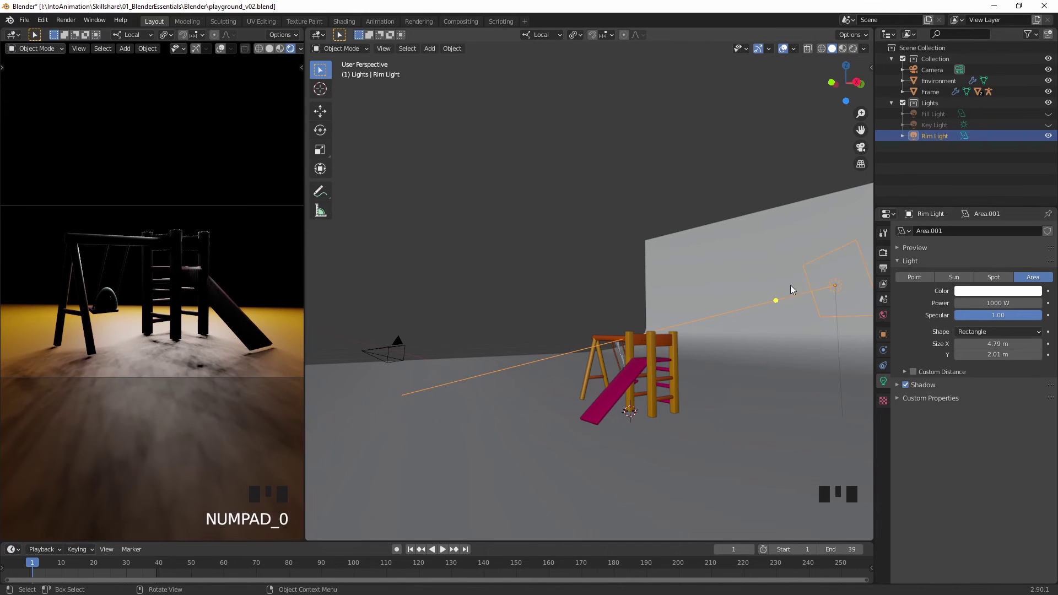
{"action": "middle_click_drag", "start_coordinate": [790, 289], "coordinate": [776, 358]}
{"action": "key", "text": "g"}
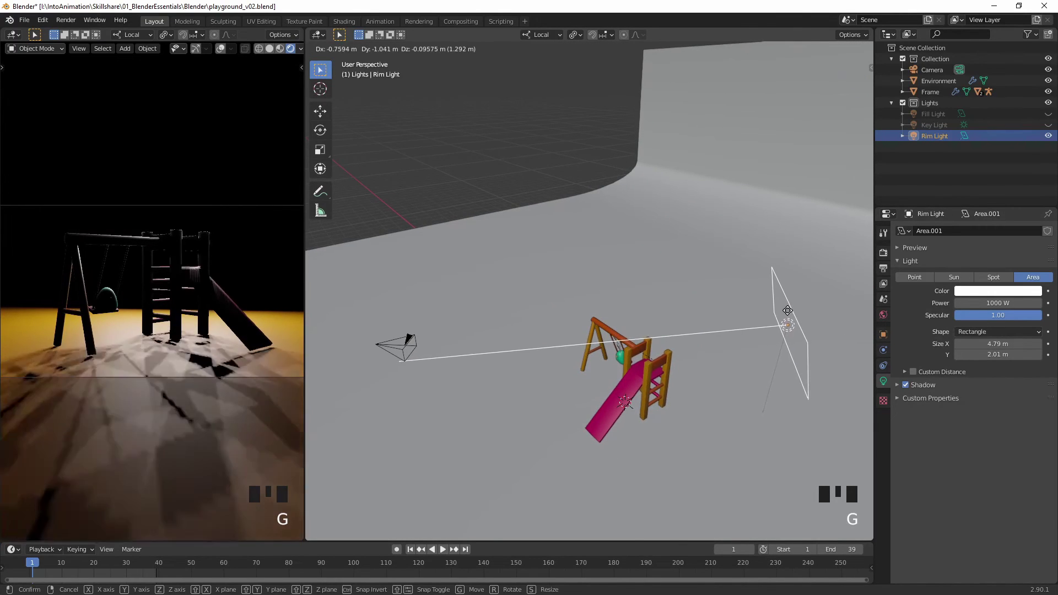
{"action": "left_click", "coordinate": [786, 306]}
Rotate the Rim Light 15° around the view axis and set its power to 2500 W.
{"action": "middle_click_drag", "start_coordinate": [786, 306], "coordinate": [736, 292]}
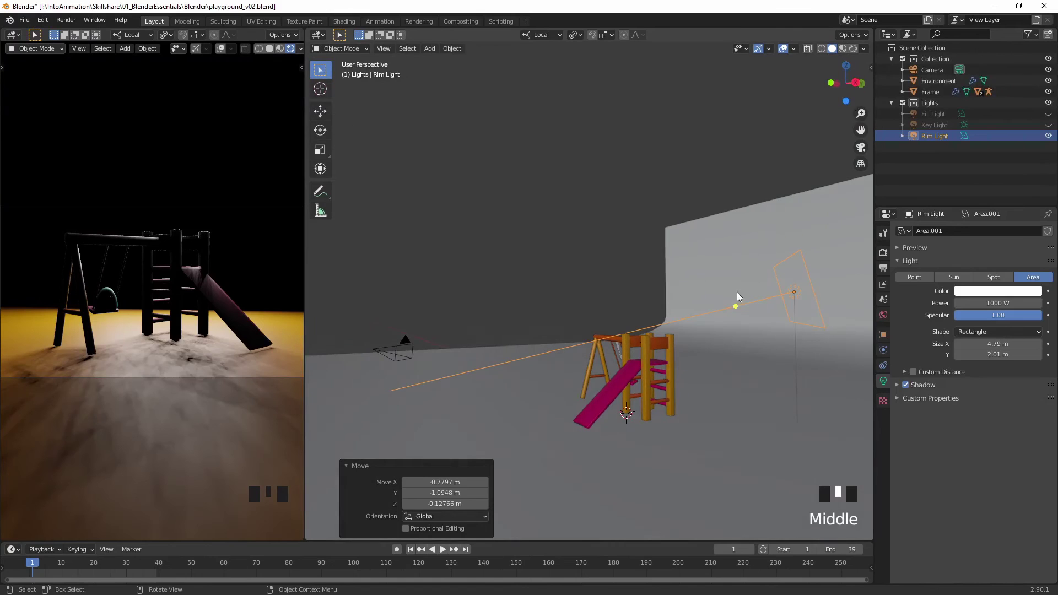
{"action": "key", "text": "r"}
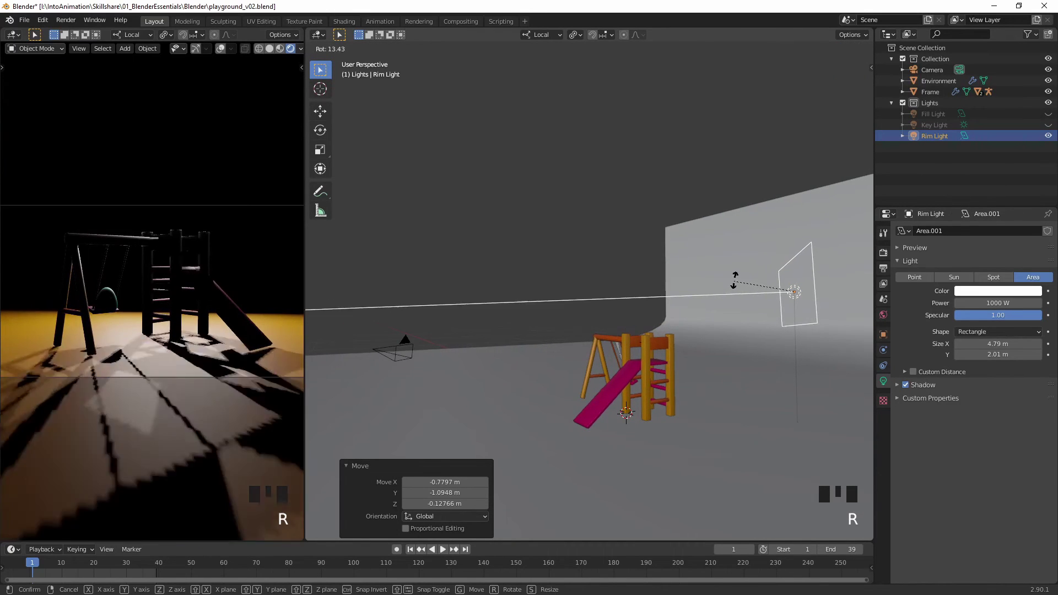
{"action": "left_click", "coordinate": [737, 283]}
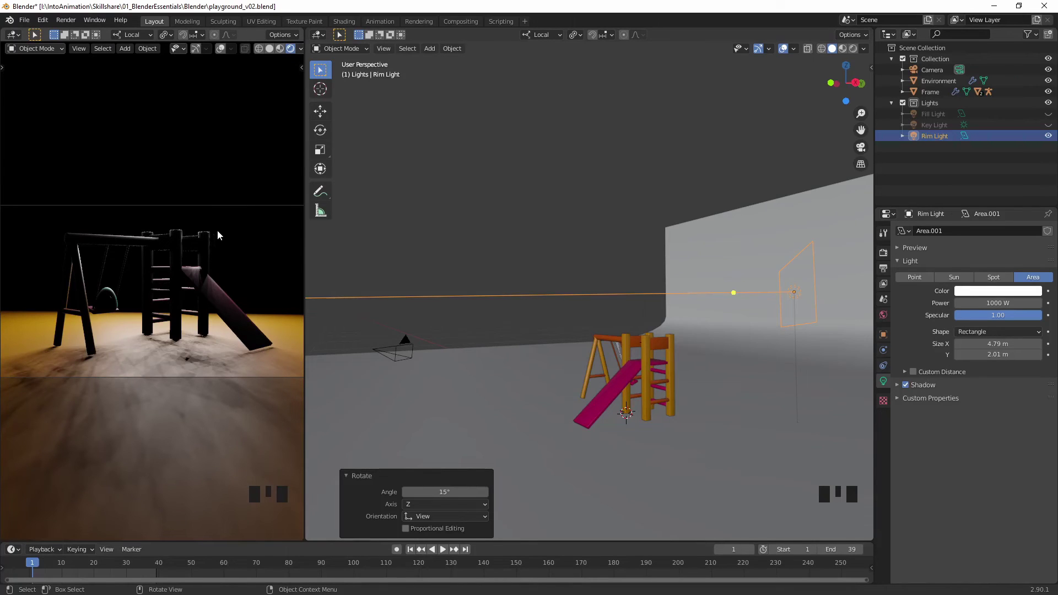
{"action": "left_click", "coordinate": [1001, 303]}
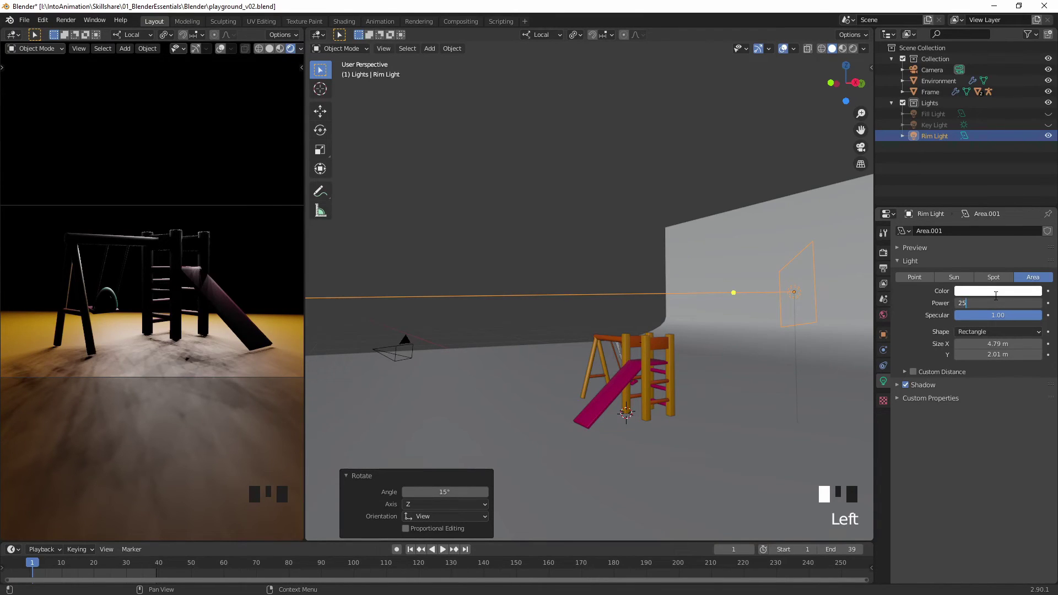
{"action": "key", "text": "Return"}
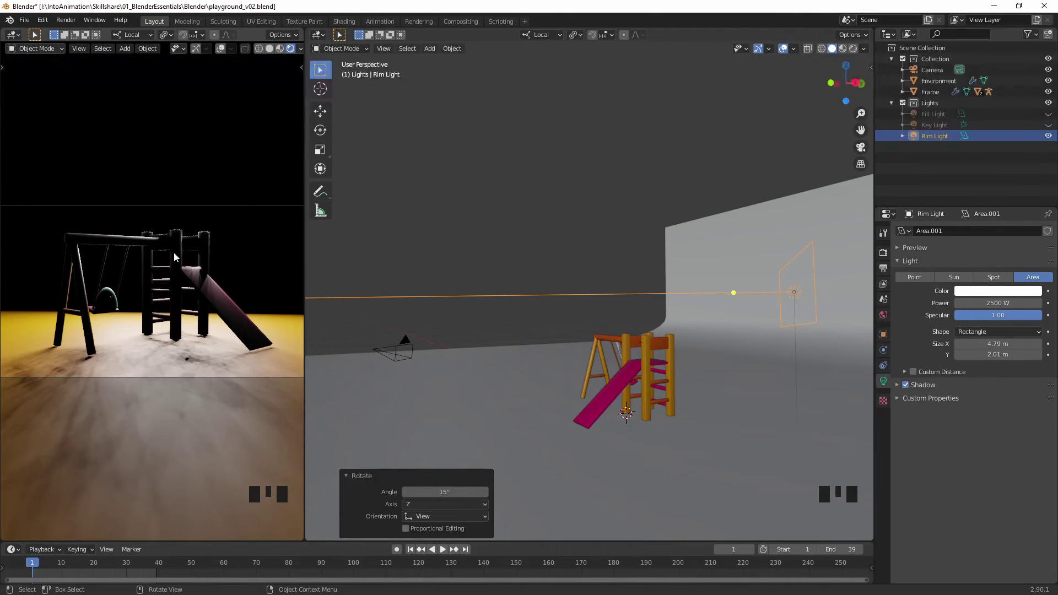
Raise the Rim Light about 0.19 m behind the playground.
{"action": "middle_click_drag", "start_coordinate": [792, 288], "coordinate": [745, 317]}
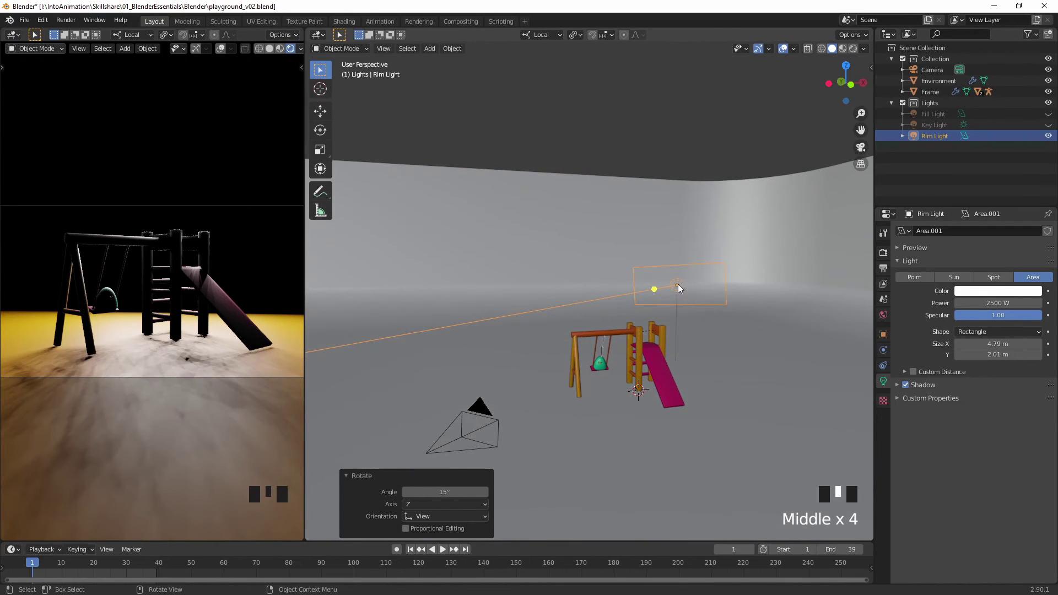
{"action": "key", "text": "g"}
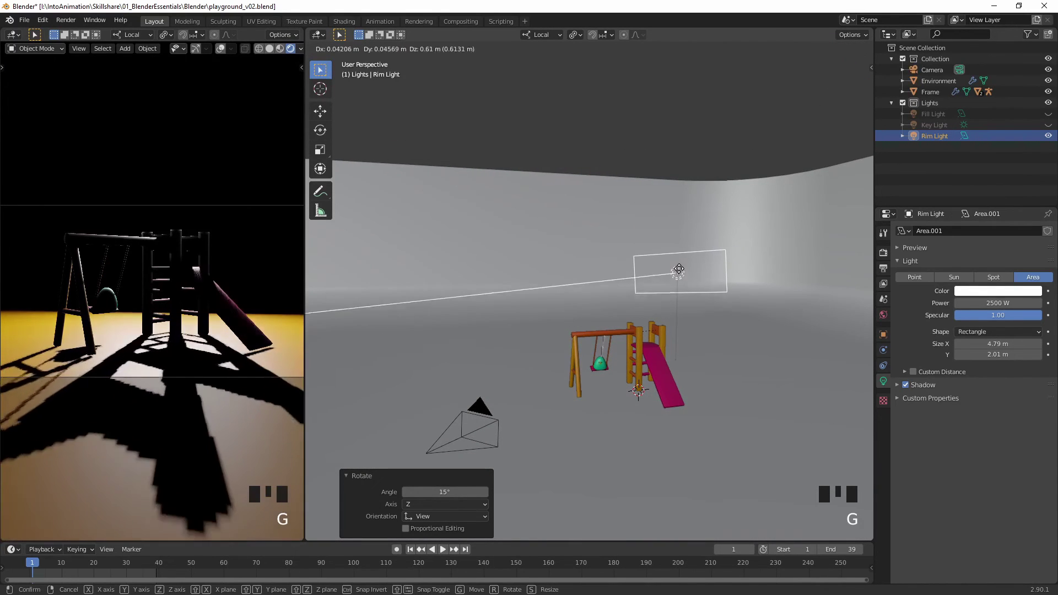
{"action": "left_click", "coordinate": [679, 279]}
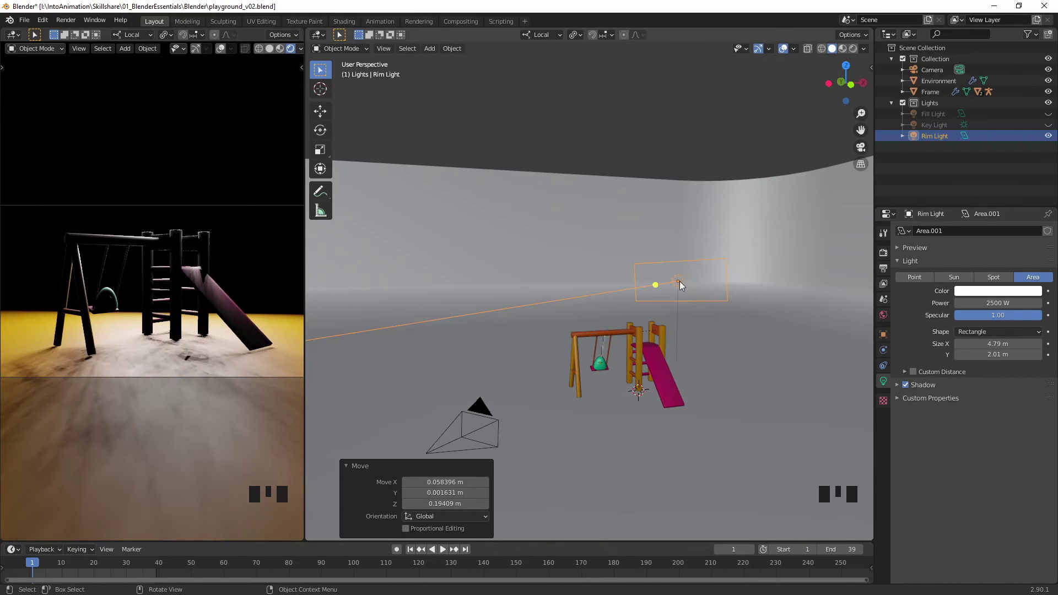
Rotate the Rim Light about -18° around its local Y axis and move it about 1.18 m in X and -1.15 m in Y.
{"action": "middle_click_drag", "start_coordinate": [692, 285], "coordinate": [661, 307]}
{"action": "left_click", "coordinate": [320, 131]}
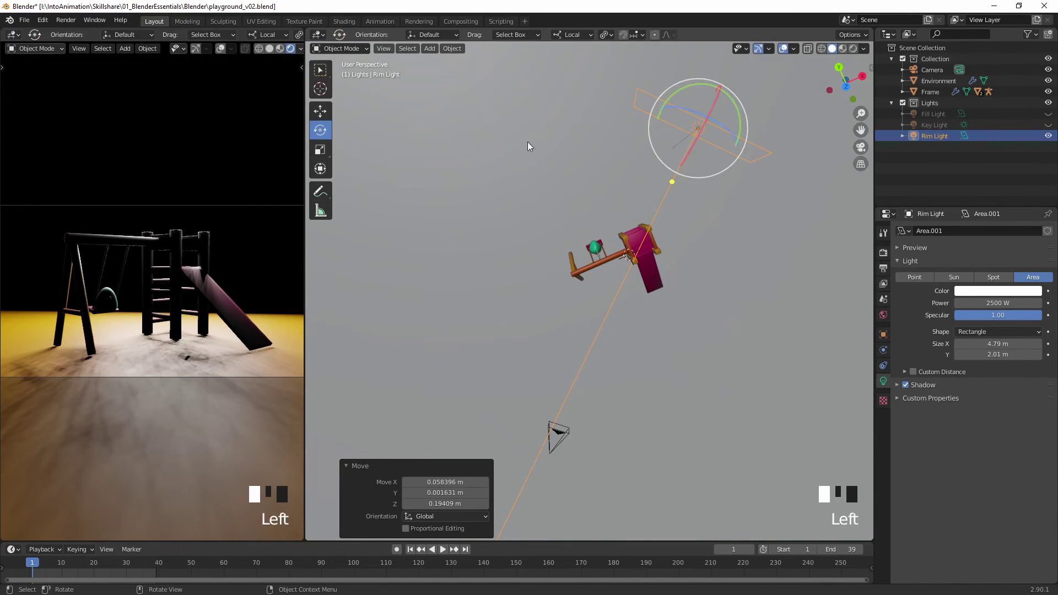
{"action": "left_click_drag", "start_coordinate": [736, 114], "coordinate": [714, 138]}
{"action": "key", "text": "w"}
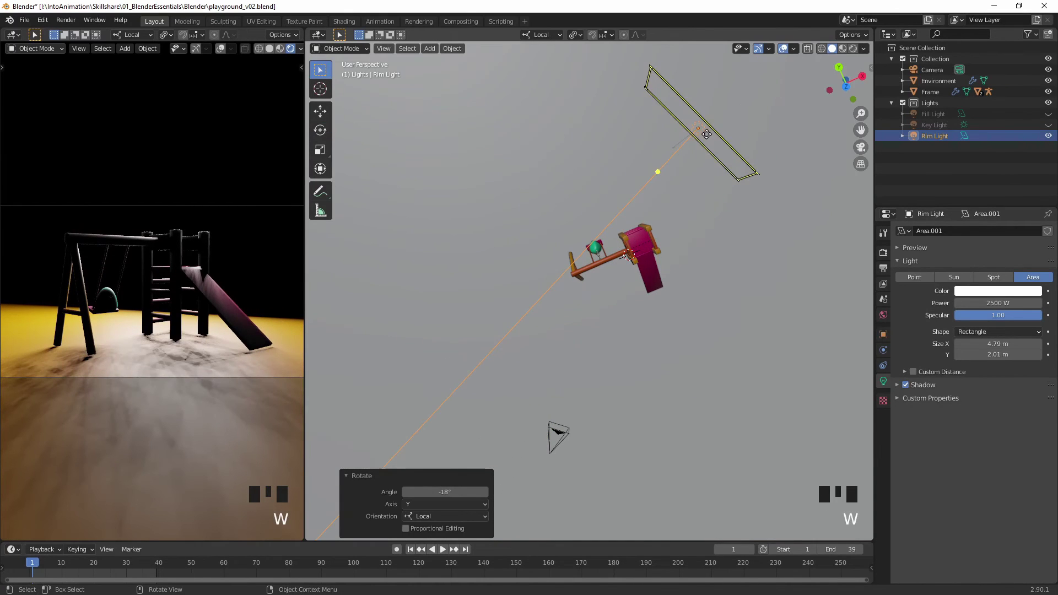
{"action": "key", "text": "g"}
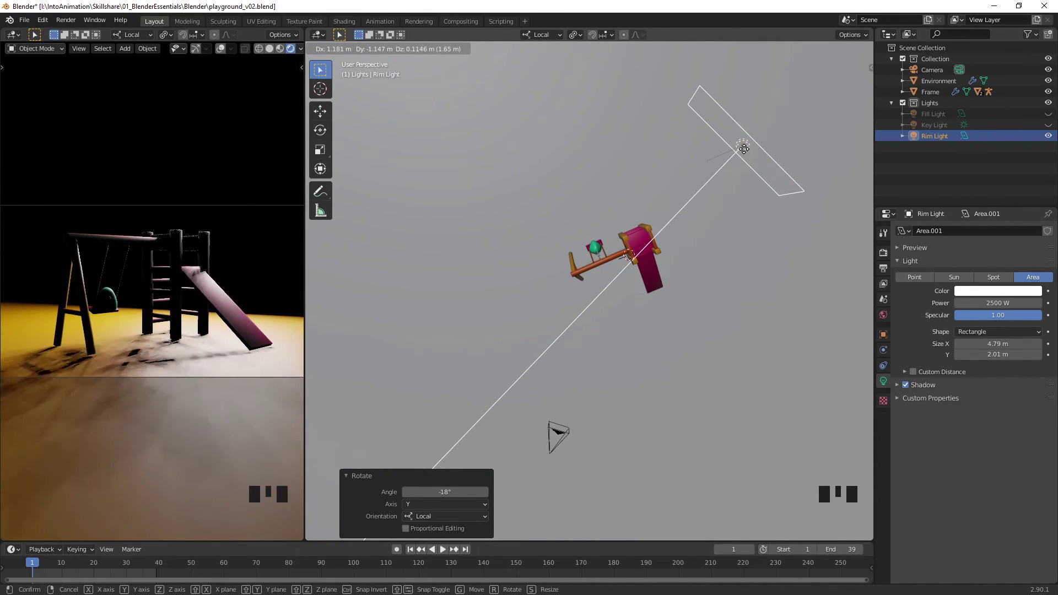
{"action": "left_click", "coordinate": [744, 149]}
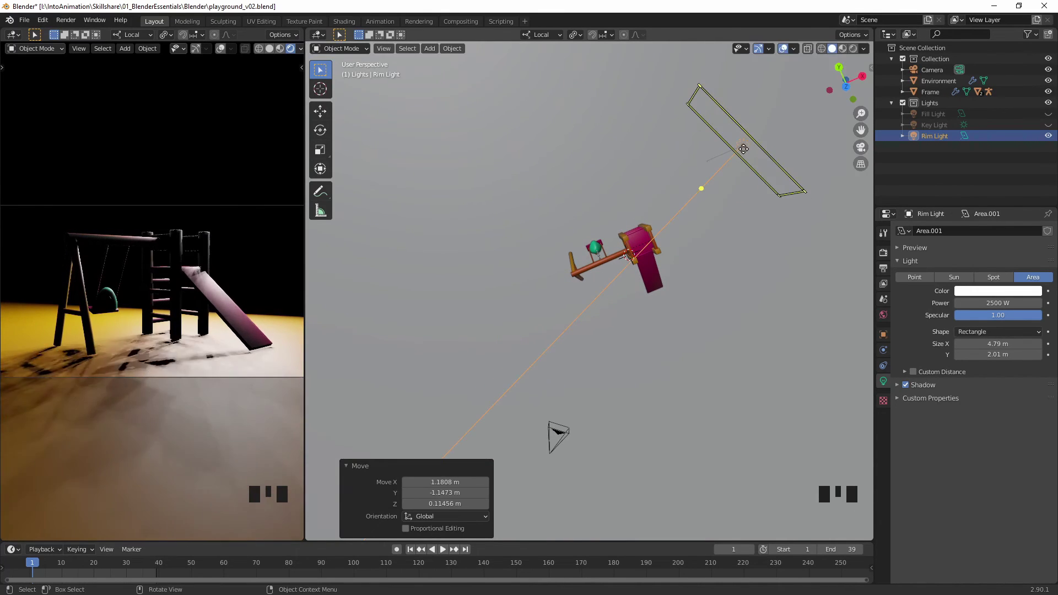
Unhide the Key Light and Fill Light, and rotate the Rim Light about 5° around its local Z axis.
{"action": "left_click", "coordinate": [1049, 125]}
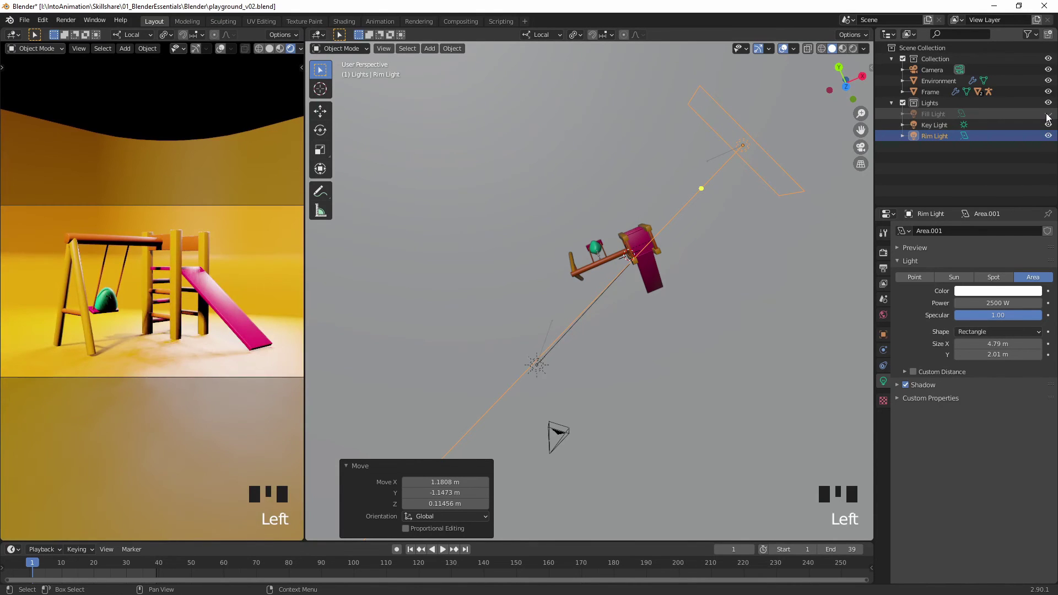
{"action": "left_click", "coordinate": [1048, 114]}
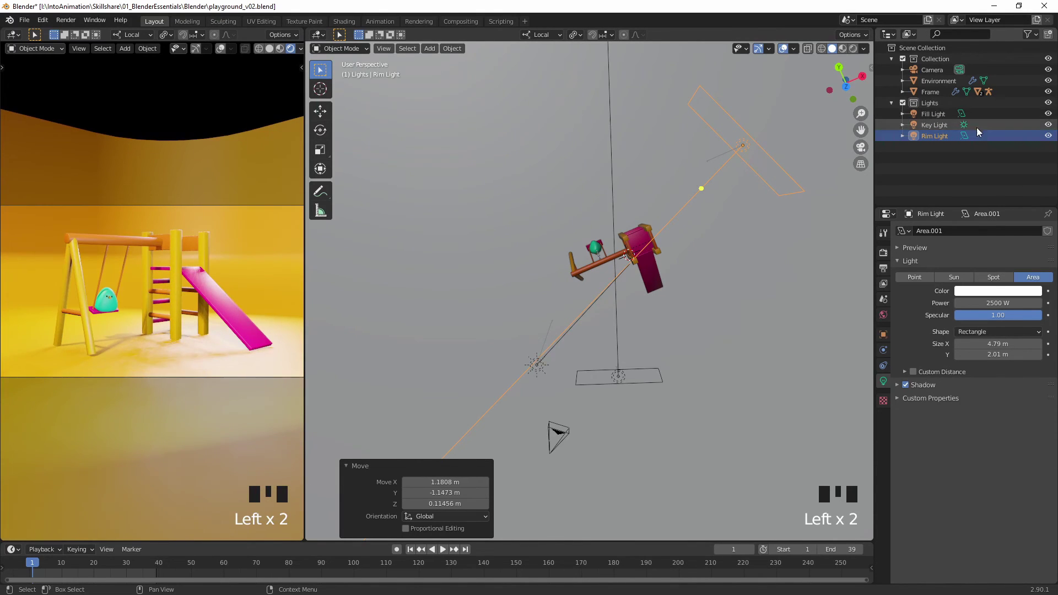
{"action": "middle_click_drag", "start_coordinate": [739, 204], "coordinate": [774, 297]}
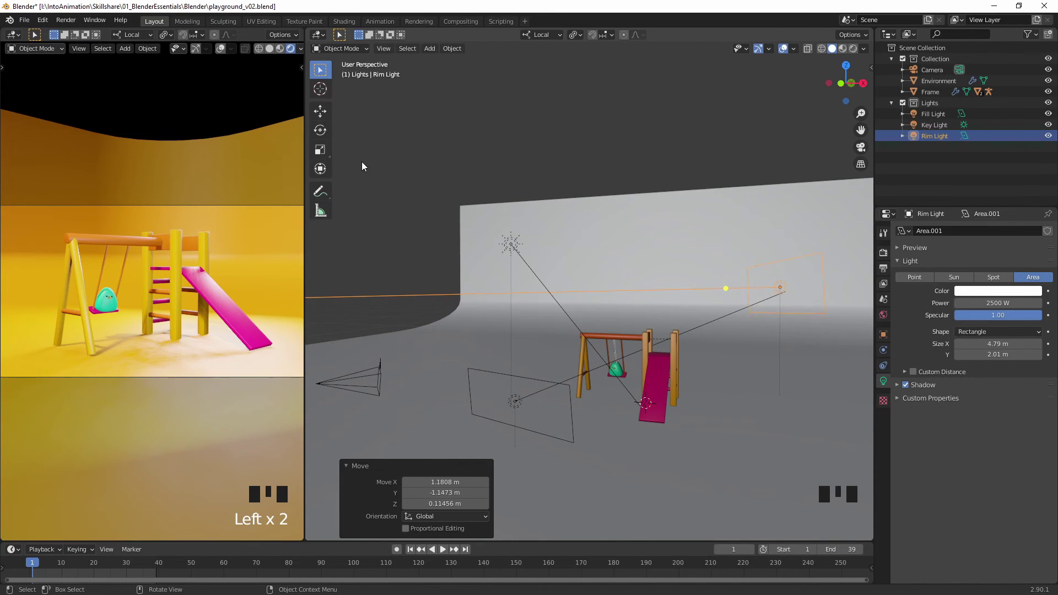
{"action": "left_click", "coordinate": [320, 131]}
{"action": "left_click_drag", "start_coordinate": [739, 278], "coordinate": [799, 266]}
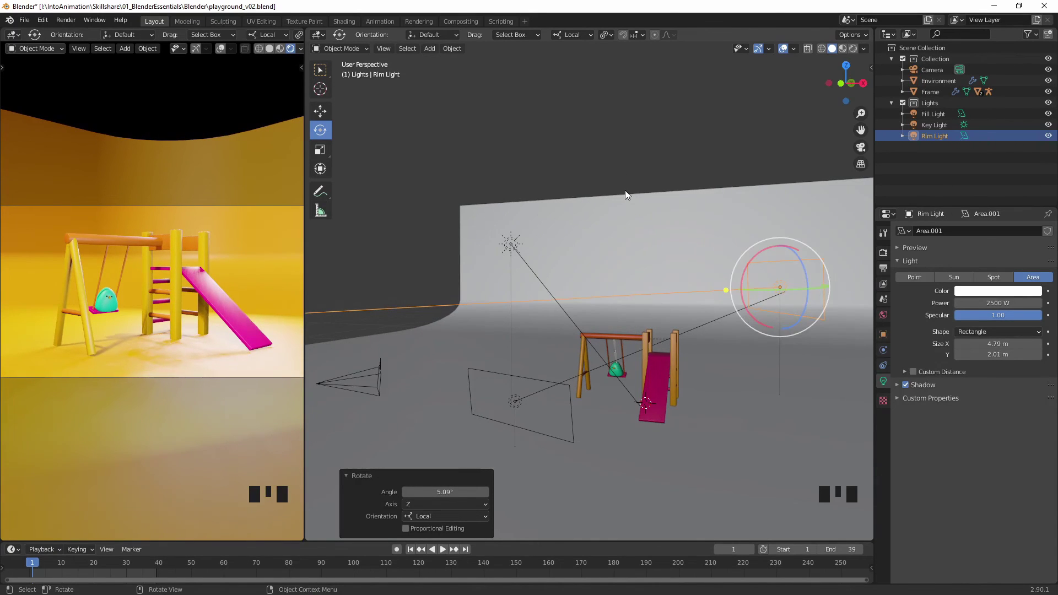
{"action": "middle_click_drag", "start_coordinate": [669, 289], "coordinate": [724, 326]}
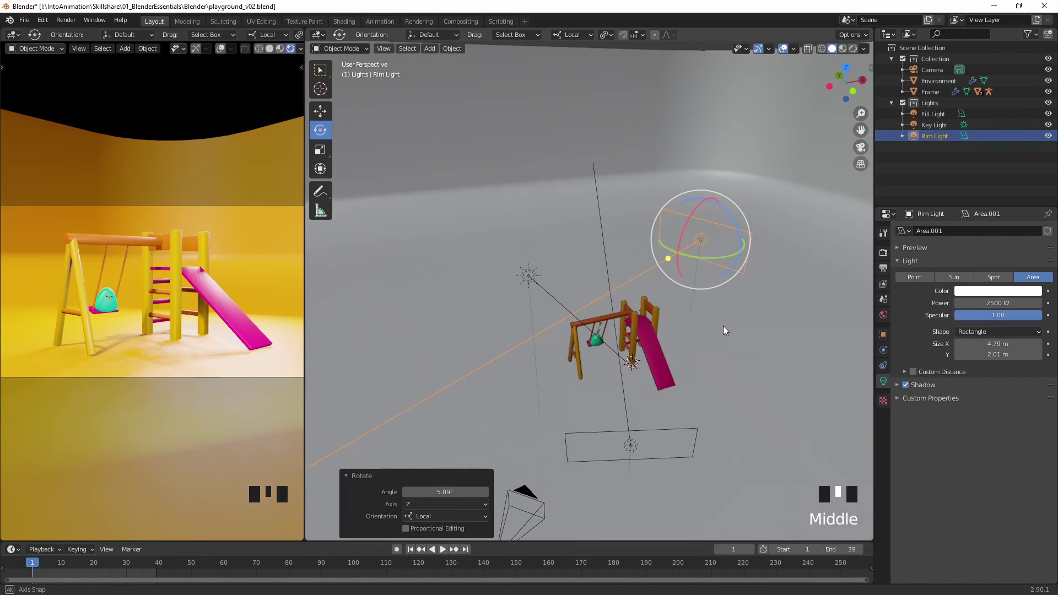
{"action": "middle_click", "coordinate": [722, 322]}
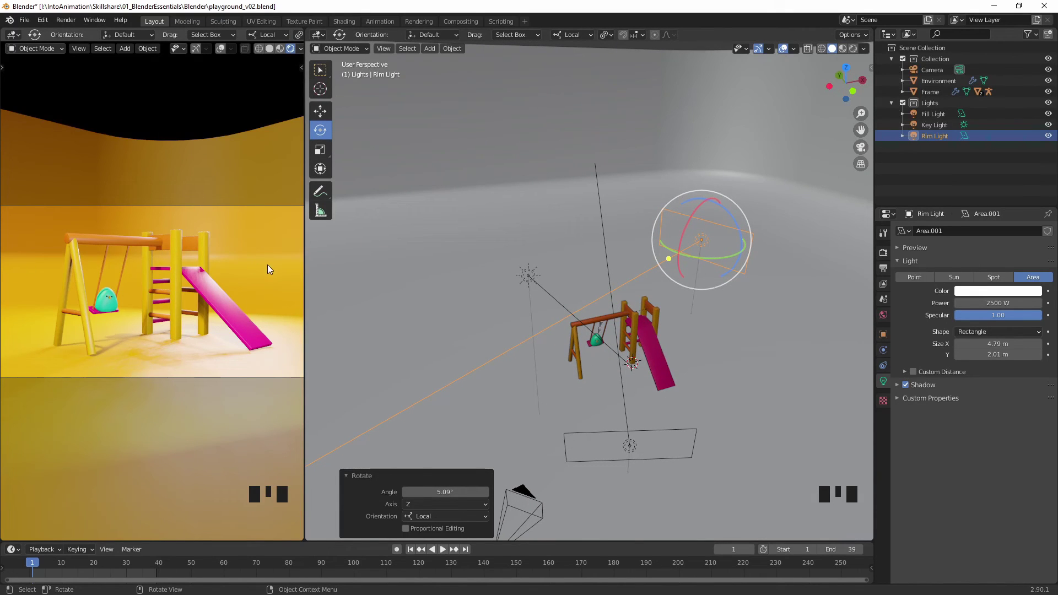
Show the Environment backdrop's Bevel modifier settings and apply the object's scale.
{"action": "left_click", "coordinate": [696, 141]}
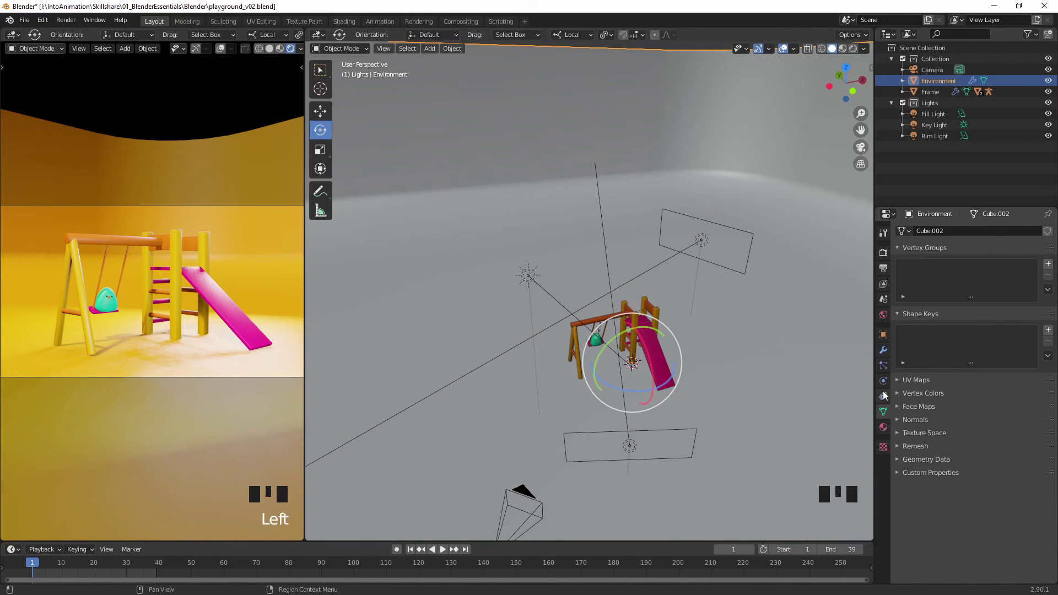
{"action": "left_click", "coordinate": [882, 355]}
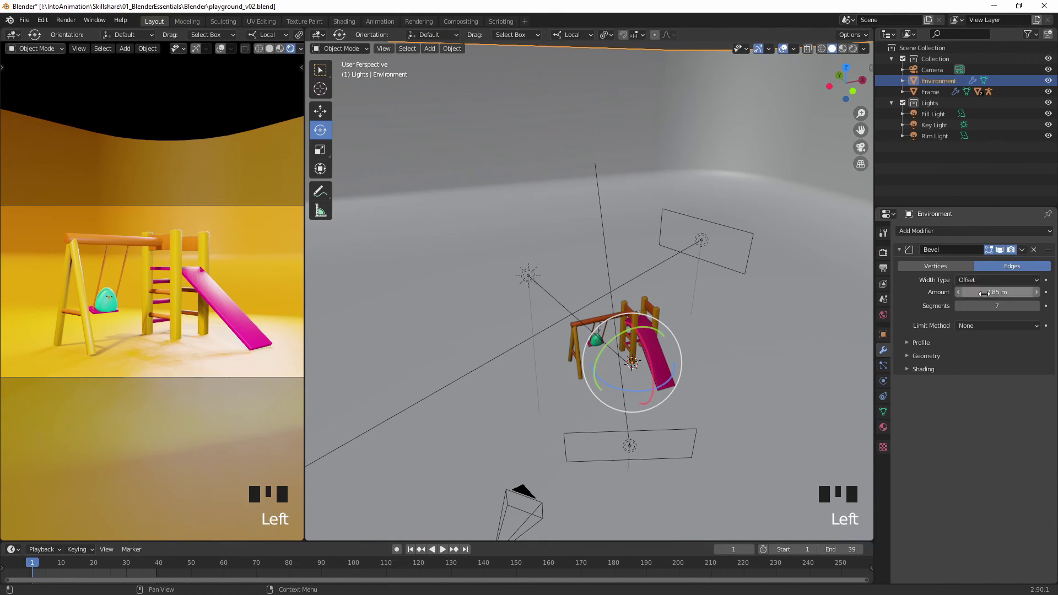
{"action": "key", "text": "ctrl+z"}
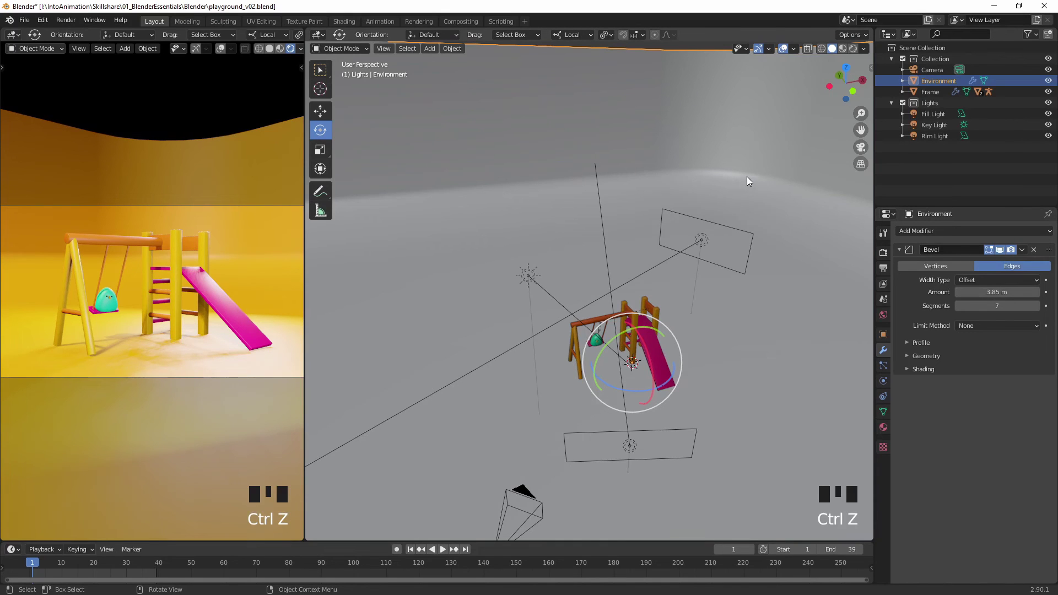
{"action": "left_click", "coordinate": [747, 176]}
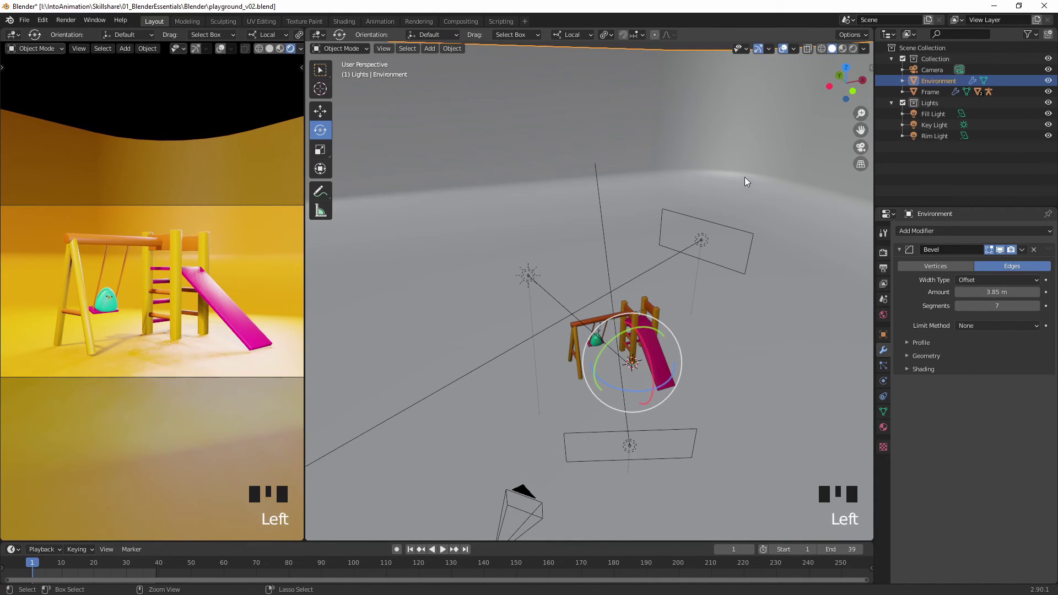
{"action": "key", "text": "ctrl+a"}
{"action": "left_click", "coordinate": [743, 176]}
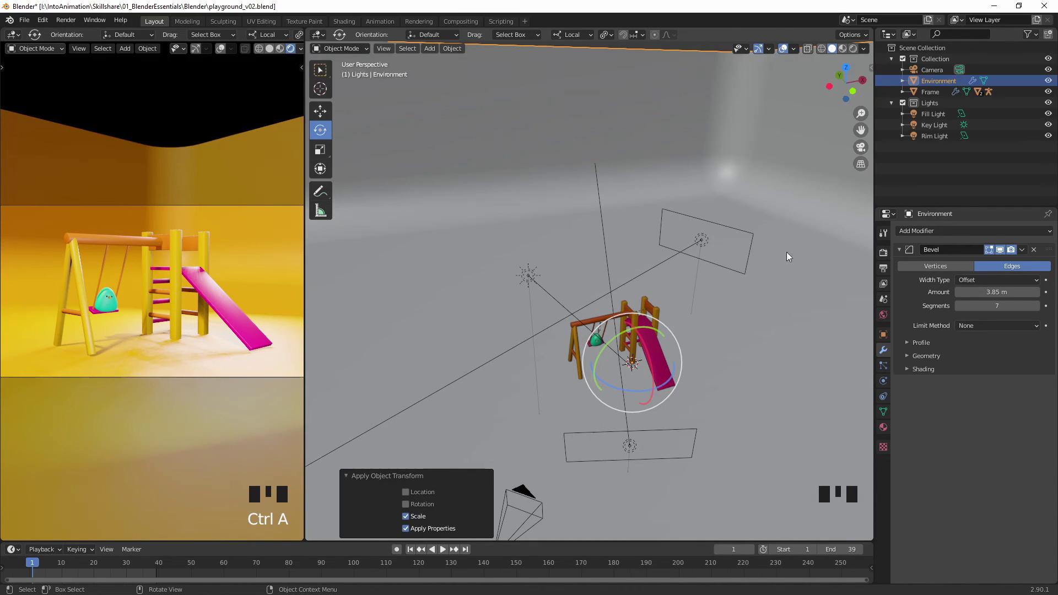
Set the Environment's bevel amount to 7.47 m and rotate the backdrop about -25.7° around its local Z axis.
{"action": "left_click_drag", "start_coordinate": [992, 292], "coordinate": [1017, 292]}
{"action": "key", "text": "ctrl+z"}
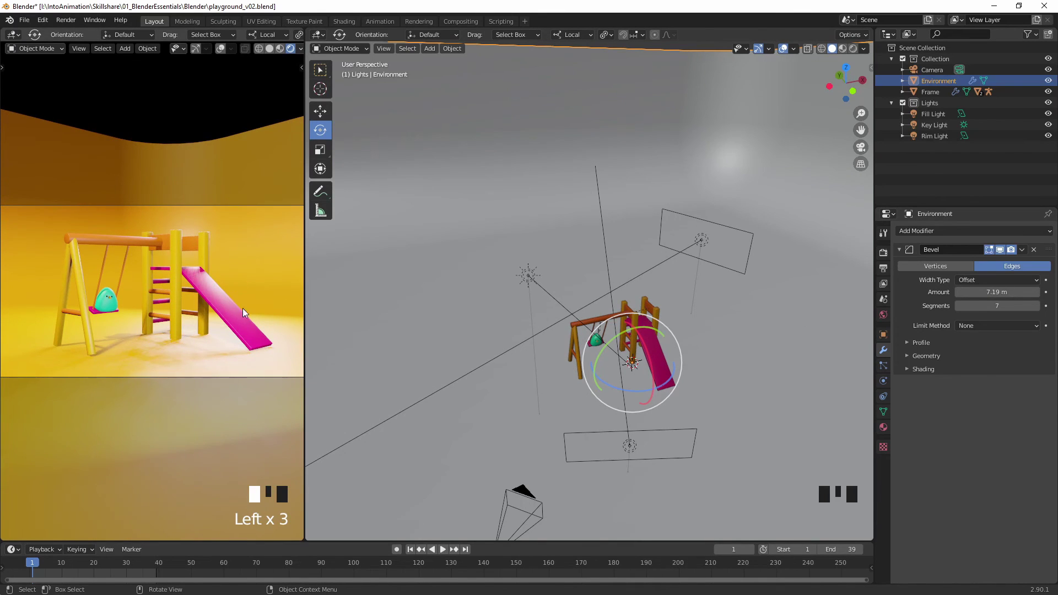
{"action": "left_click_drag", "start_coordinate": [983, 294], "coordinate": [992, 292]}
{"action": "left_click", "coordinate": [777, 193]}
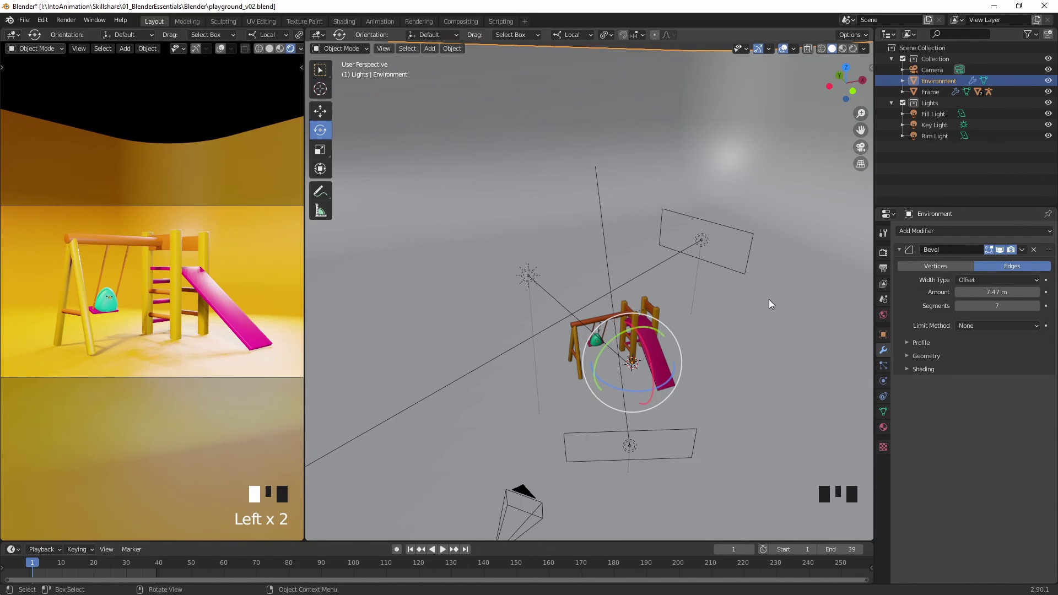
{"action": "mouse_move", "coordinate": [772, 323]}
{"action": "middle_mouse_down"}
{"action": "mouse_move", "coordinate": [775, 355]}
{"action": "mouse_move", "coordinate": [785, 305]}
{"action": "mouse_move", "coordinate": [779, 312]}
{"action": "middle_mouse_up"}
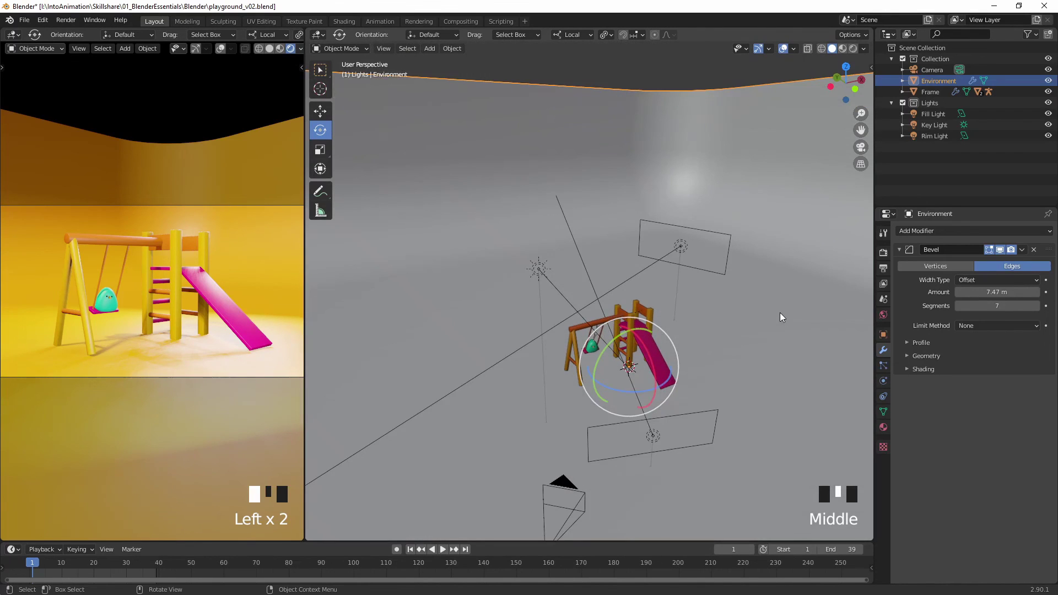
{"action": "left_click_drag", "start_coordinate": [642, 401], "coordinate": [616, 394]}
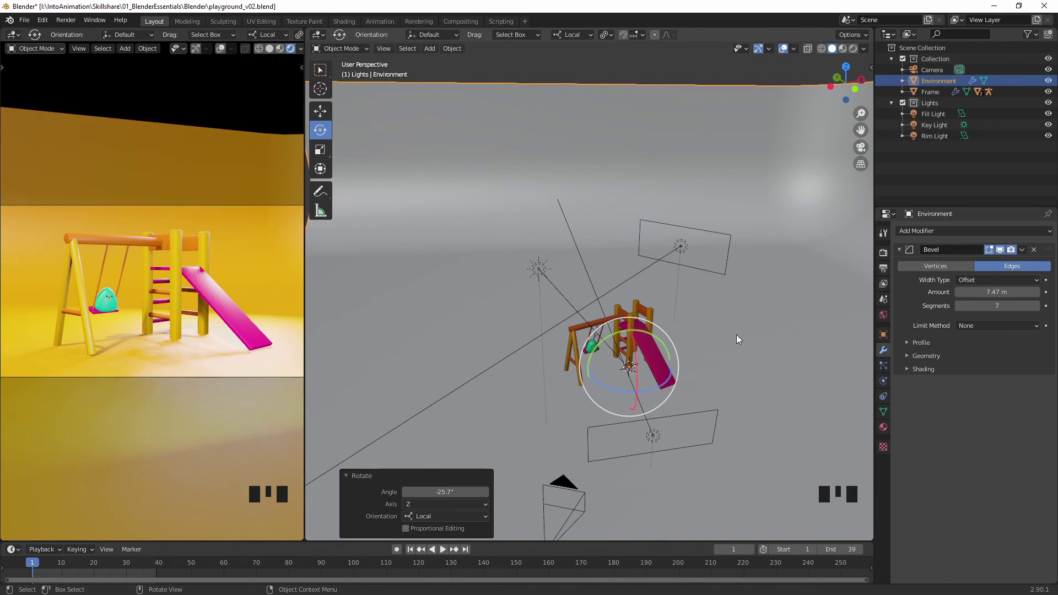
Set the Rim Light's power to 1500 W and tint its color a warm yellow.
{"action": "left_click", "coordinate": [682, 248]}
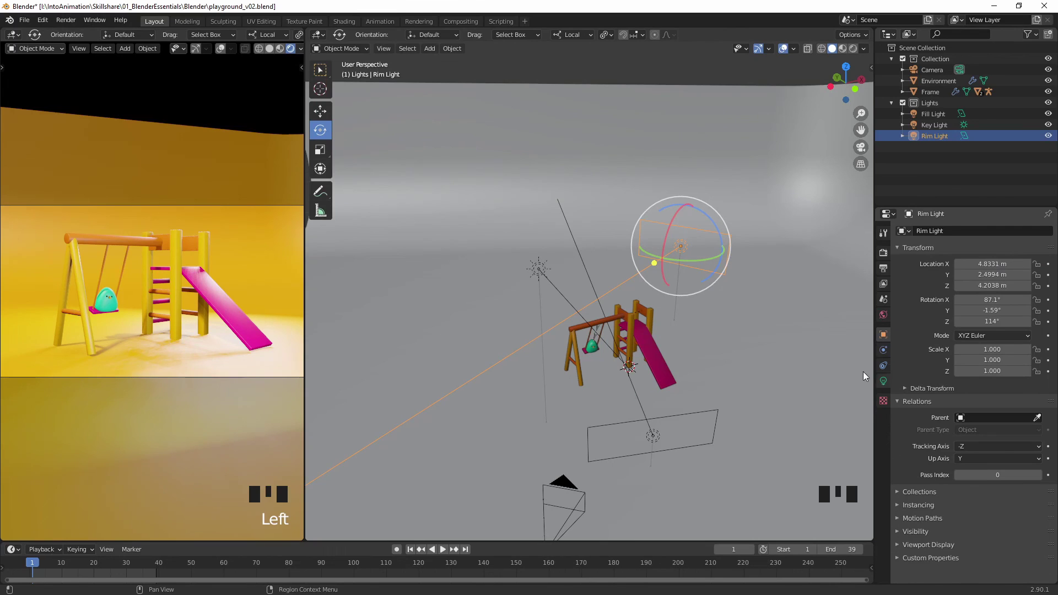
{"action": "left_click", "coordinate": [884, 381]}
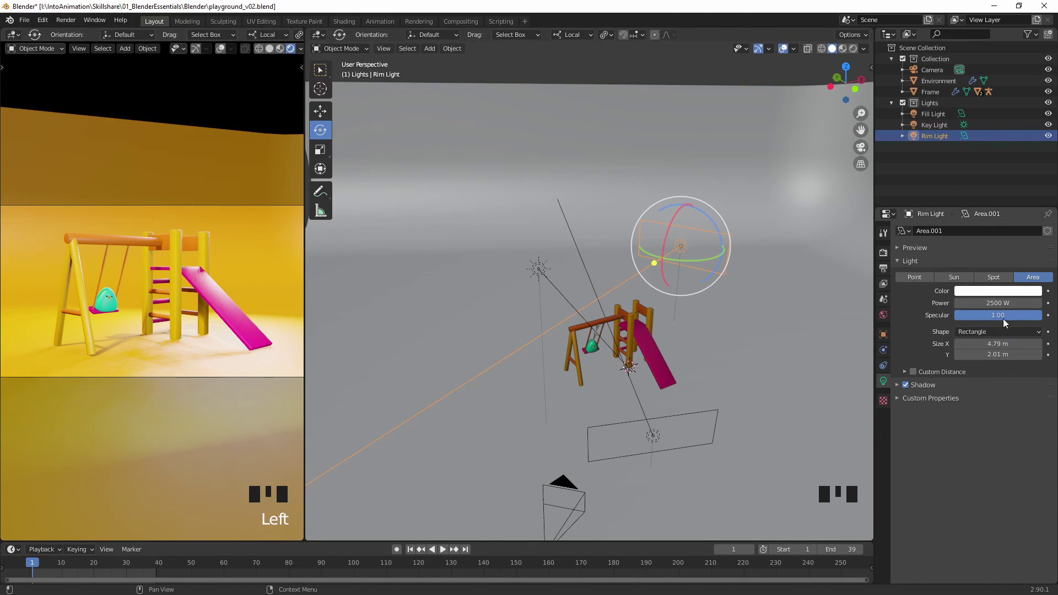
{"action": "left_click", "coordinate": [999, 303]}
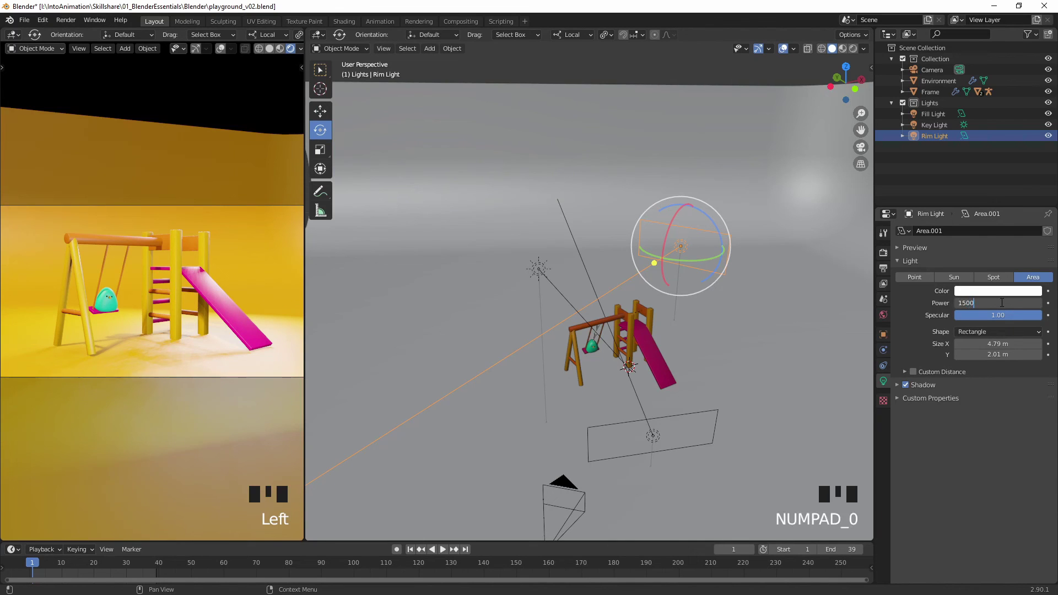
{"action": "type", "text": "1500"}
{"action": "key", "text": "Return"}
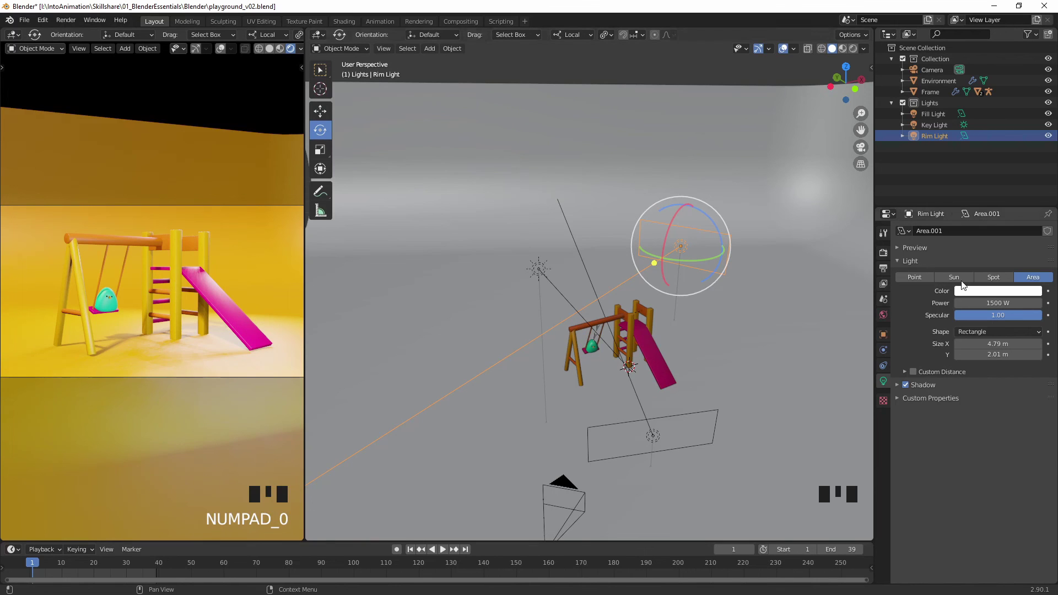
{"action": "left_click", "coordinate": [977, 293]}
{"action": "left_click_drag", "start_coordinate": [985, 185], "coordinate": [980, 189]}
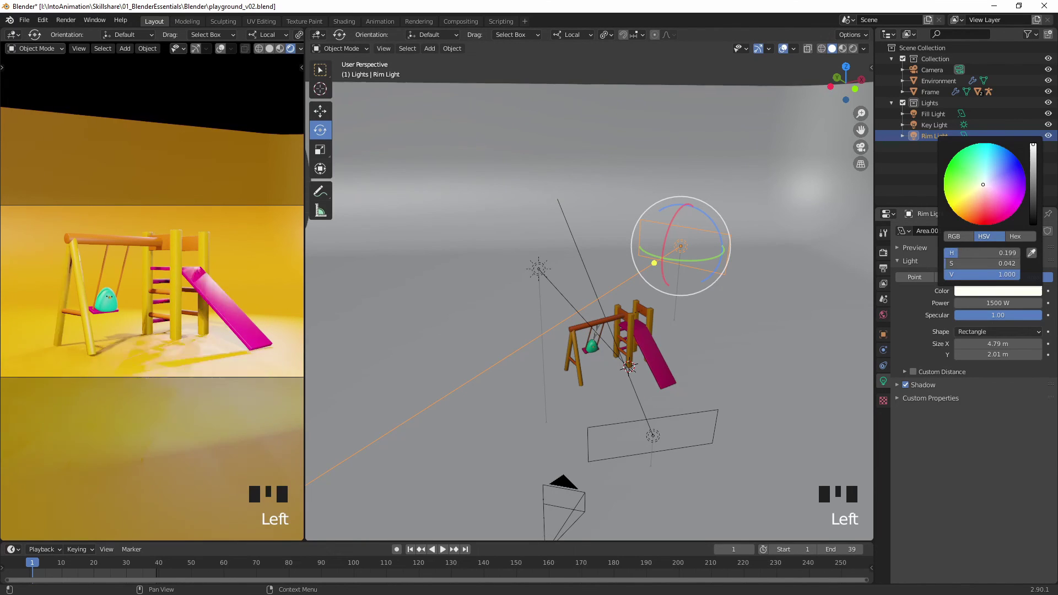
{"action": "left_click_drag", "start_coordinate": [977, 189], "coordinate": [964, 201]}
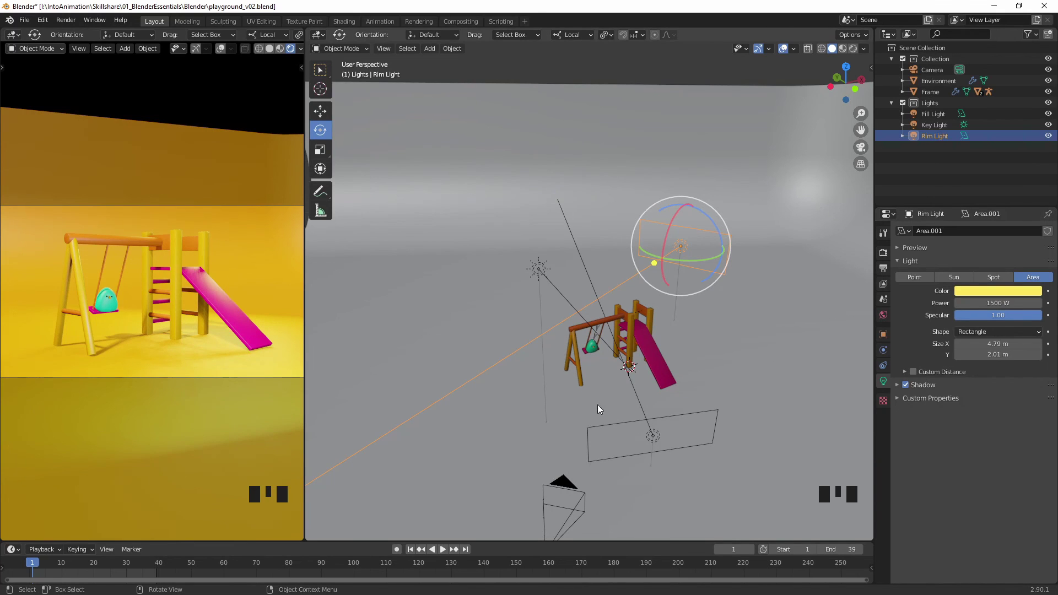
Tint the Fill Light a pale violet with a hue of about 0.699 and a saturation of about 0.337.
{"action": "left_click", "coordinate": [657, 438]}
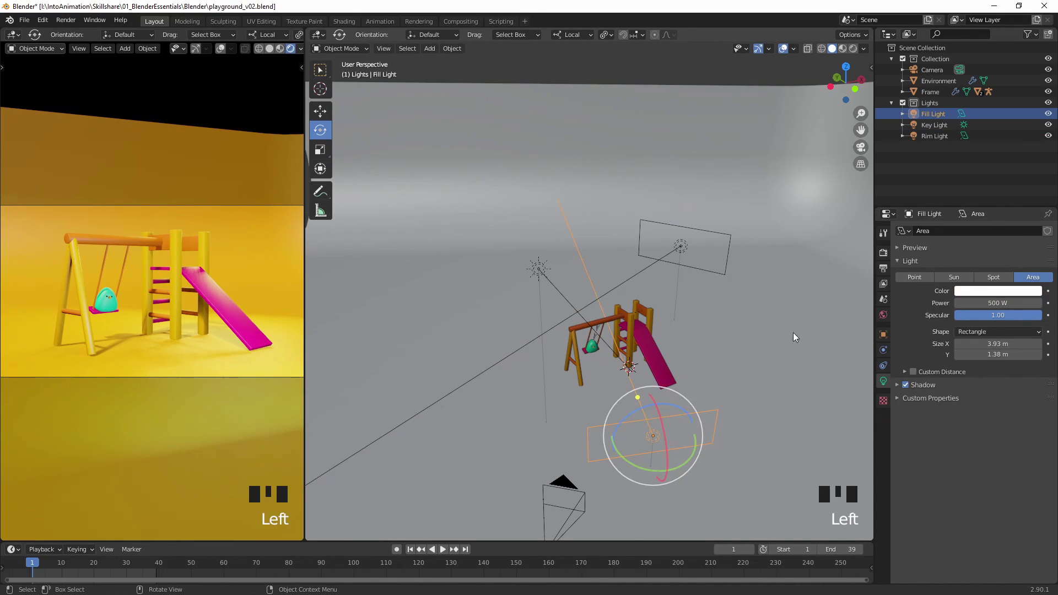
{"action": "left_click", "coordinate": [991, 291]}
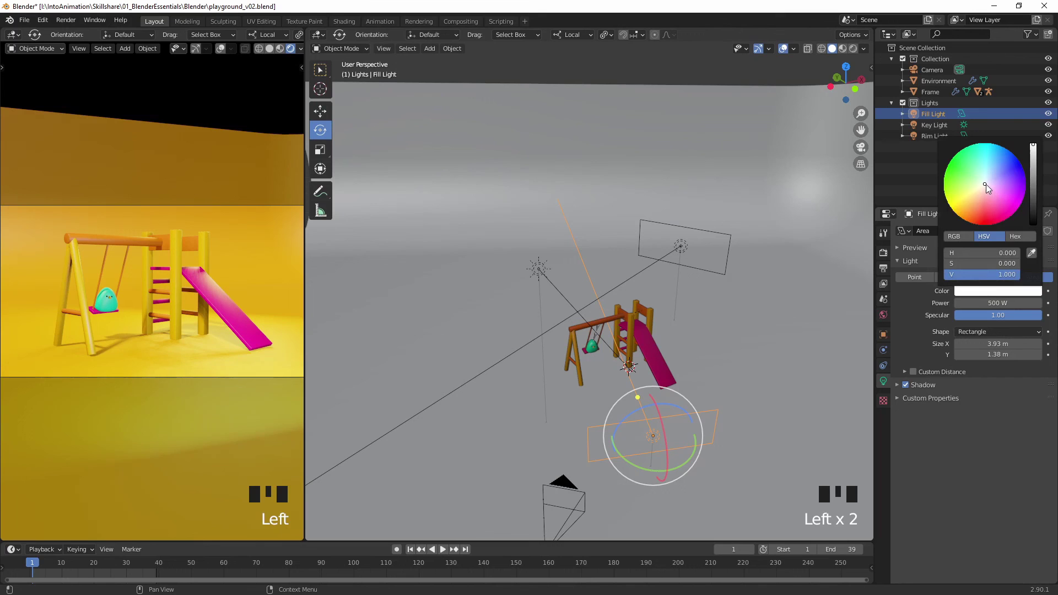
{"action": "left_click_drag", "start_coordinate": [984, 184], "coordinate": [1000, 179]}
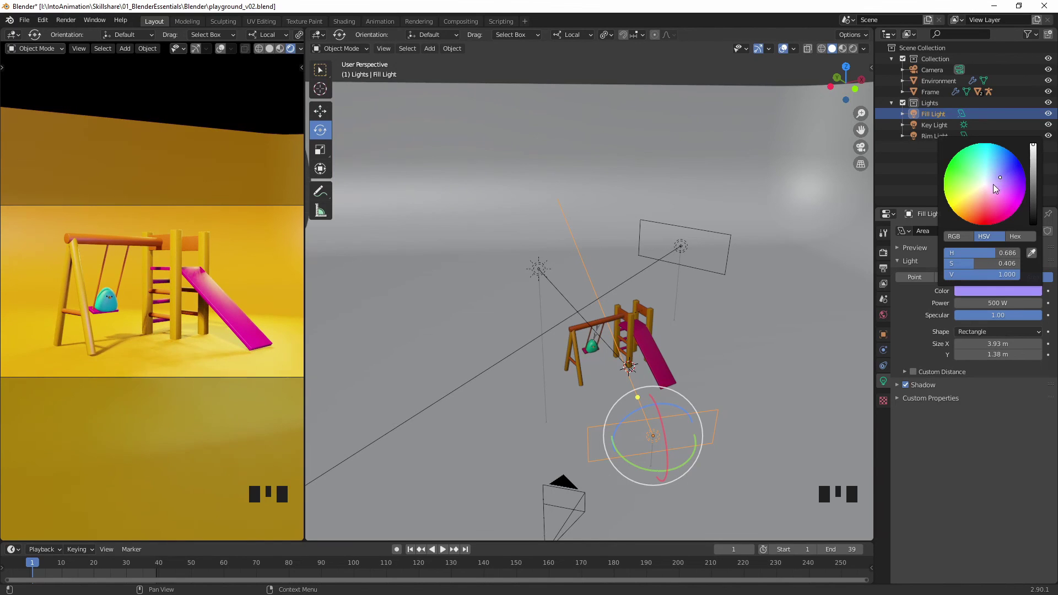
{"action": "left_click", "coordinate": [942, 458]}
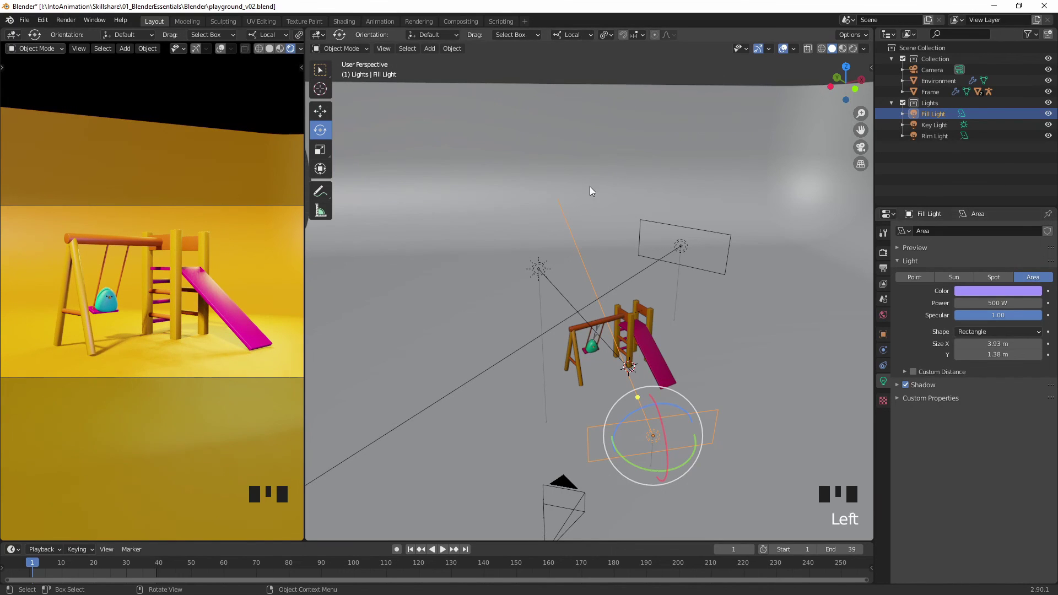
{"action": "middle_click_drag", "start_coordinate": [672, 270], "coordinate": [680, 245]}
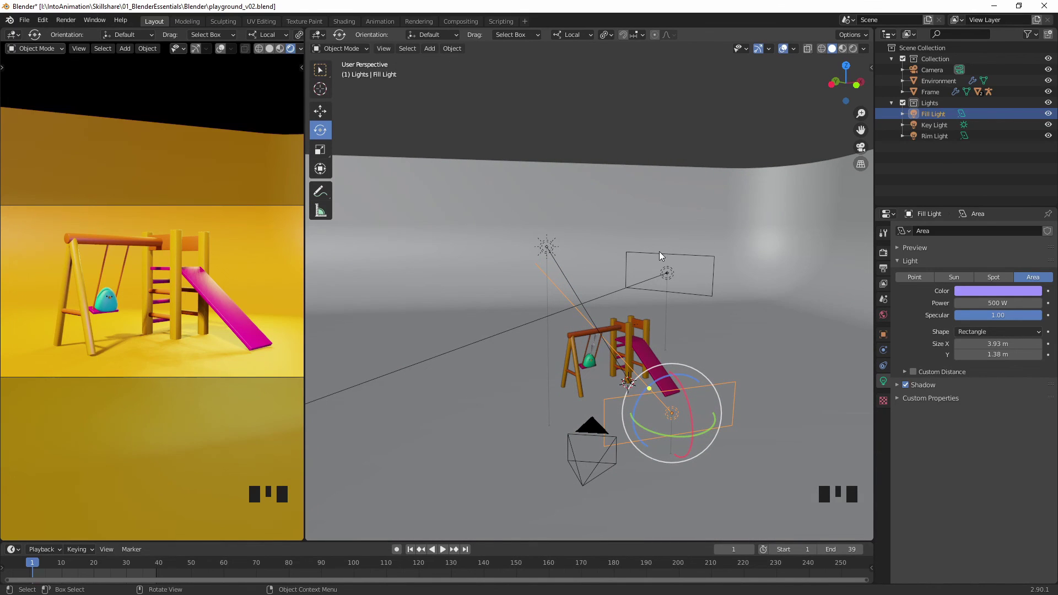
{"action": "left_click", "coordinate": [991, 291]}
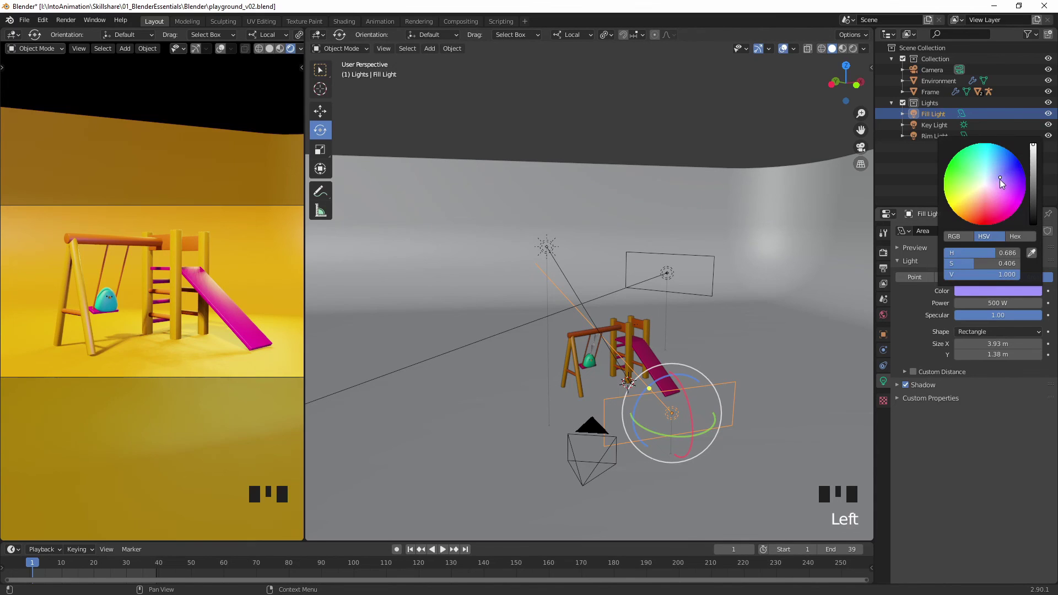
{"action": "left_click_drag", "start_coordinate": [1000, 180], "coordinate": [997, 180]}
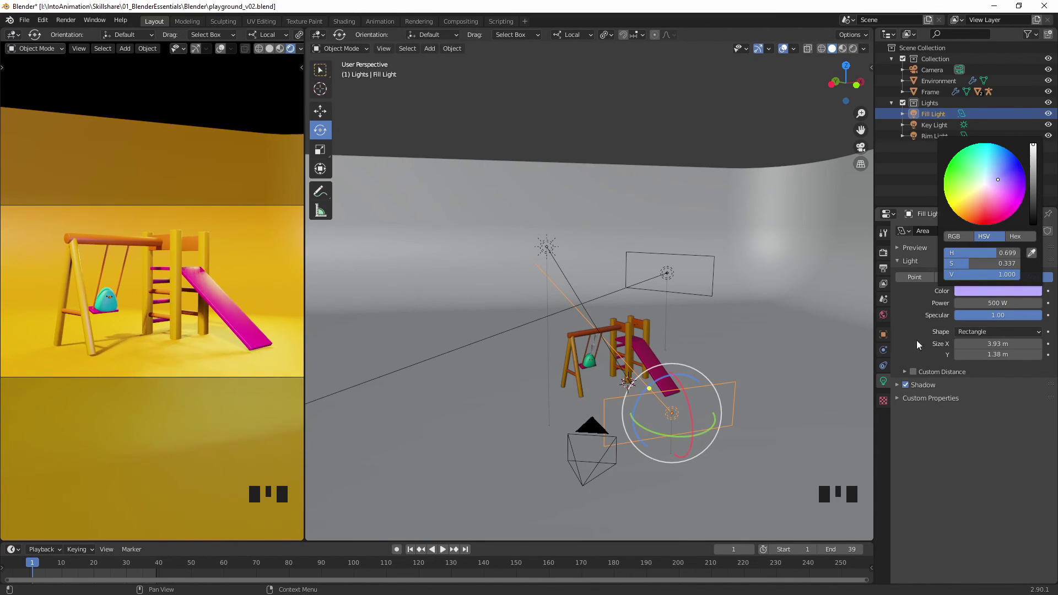
Rotate the Rim Light about 5.75° around its local Y axis.
{"action": "left_click", "coordinate": [670, 273]}
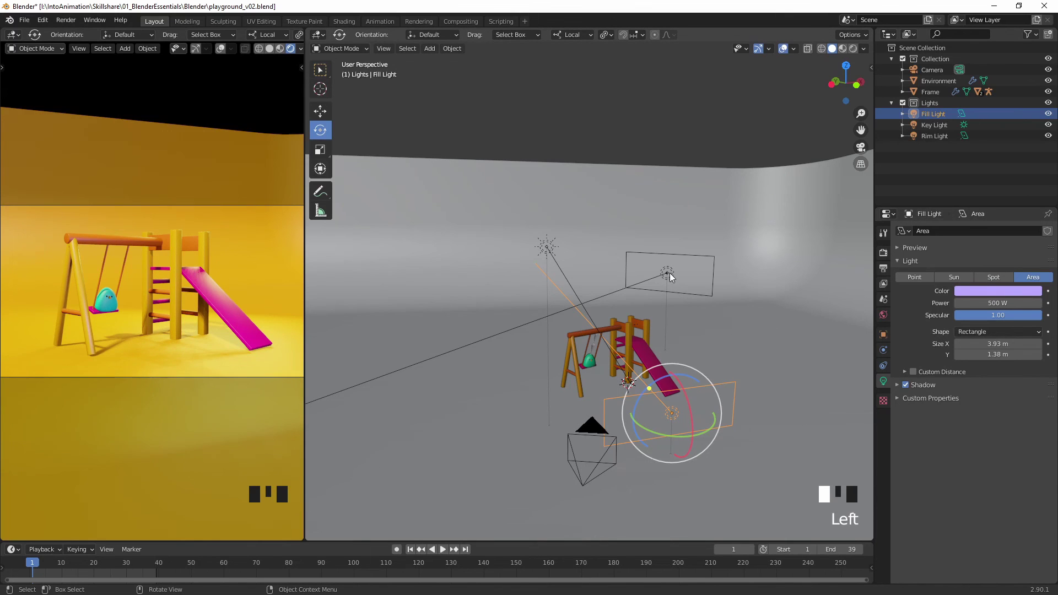
{"action": "left_click_drag", "start_coordinate": [654, 257], "coordinate": [647, 282]}
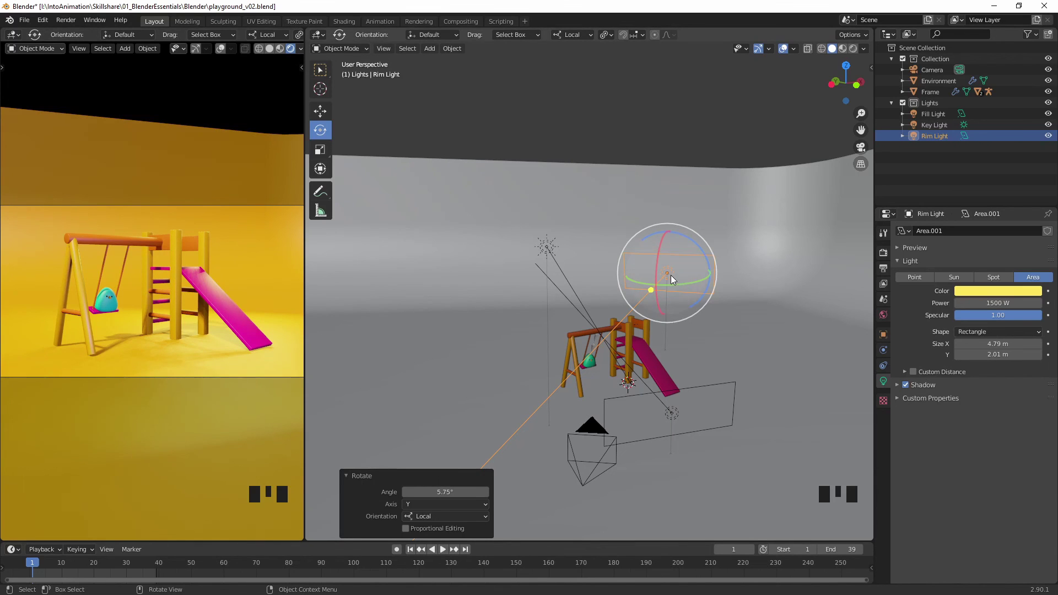
{"action": "key", "text": "w"}
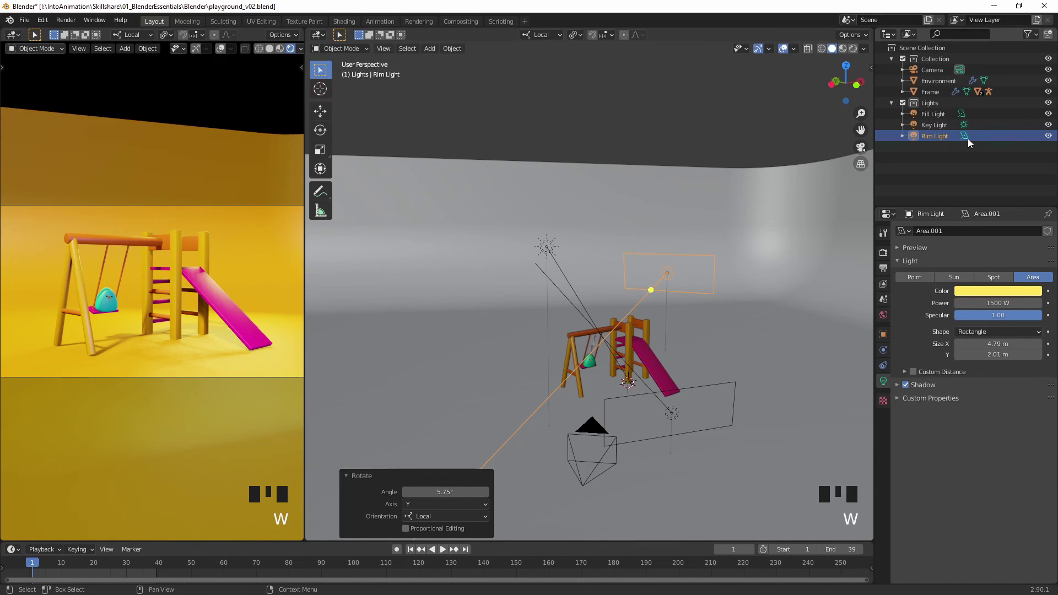
Hide the Fill and Key Lights and move the Rim Light up about 0.52 m, shifting it about -0.15 m in X and -0.13 m in Y.
{"action": "left_click", "coordinate": [1048, 113]}
{"action": "left_click", "coordinate": [1049, 124]}
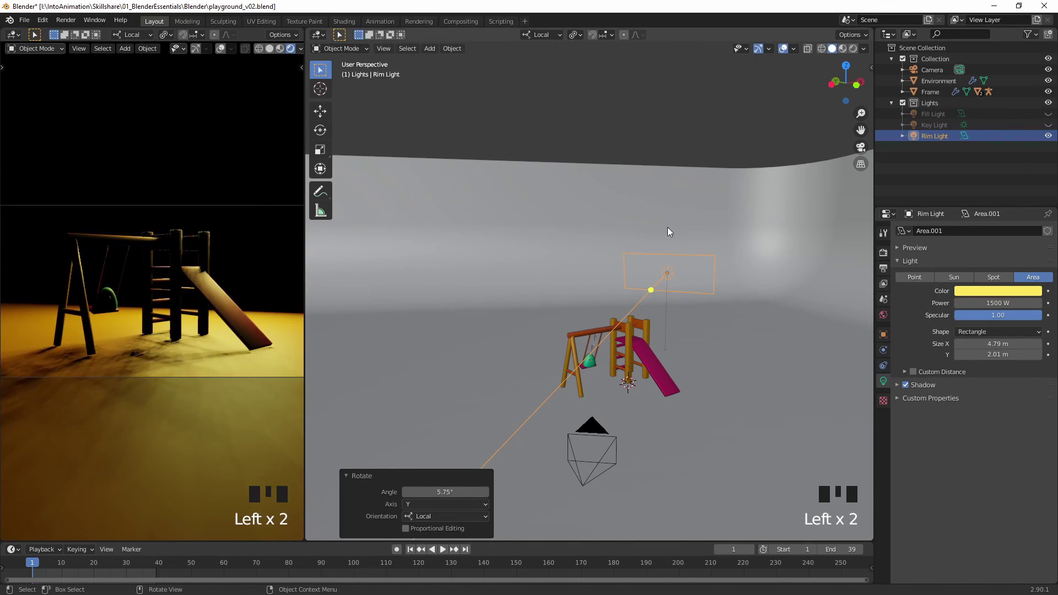
{"action": "middle_click_drag", "start_coordinate": [661, 265], "coordinate": [816, 301]}
{"action": "key", "text": "g"}
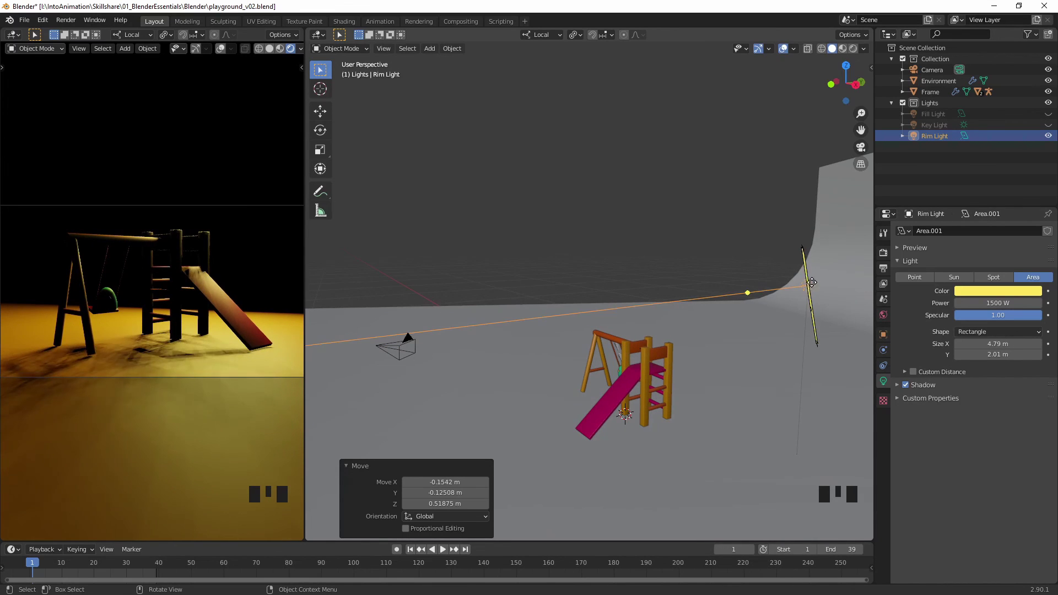
{"action": "left_click", "coordinate": [815, 284]}
Set the Rim Light's power to 2000 W and make the Key and Fill Lights visible again.
{"action": "middle_click_drag", "start_coordinate": [786, 343], "coordinate": [836, 352]}
{"action": "left_click", "coordinate": [998, 303]}
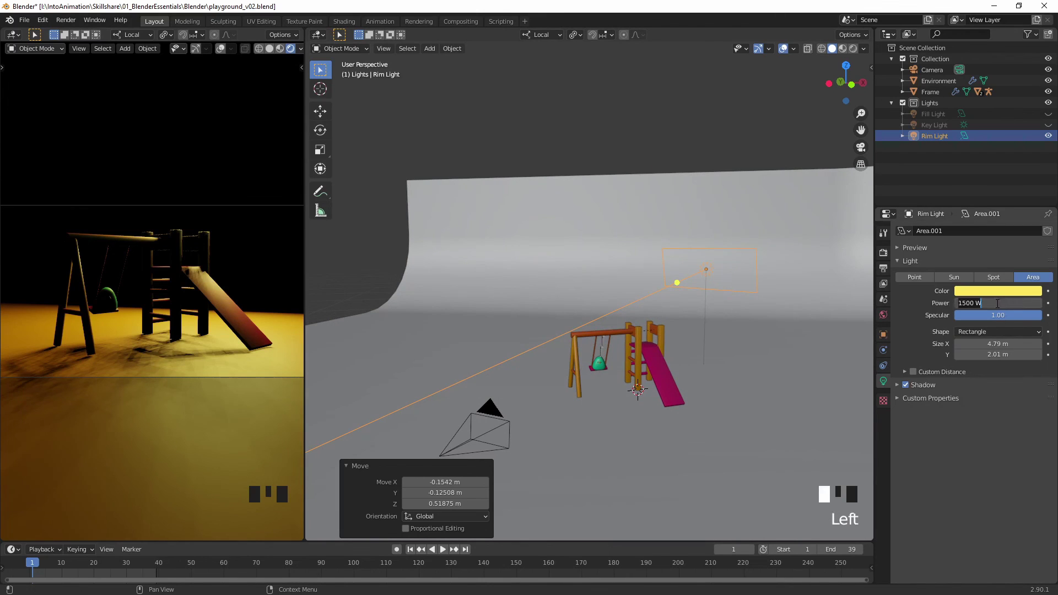
{"action": "type", "text": "2000"}
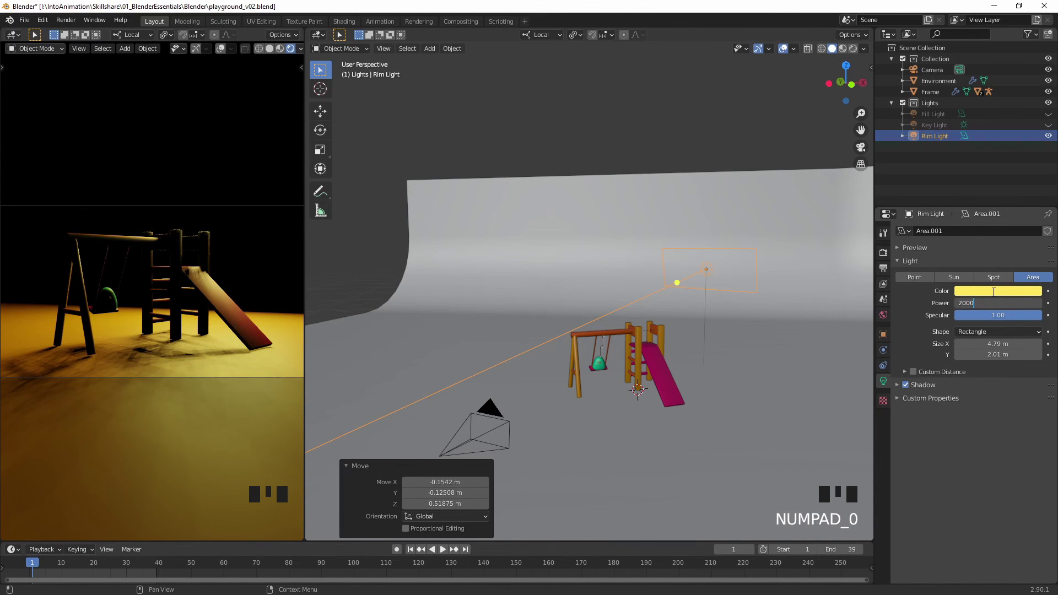
{"action": "key", "text": "Return"}
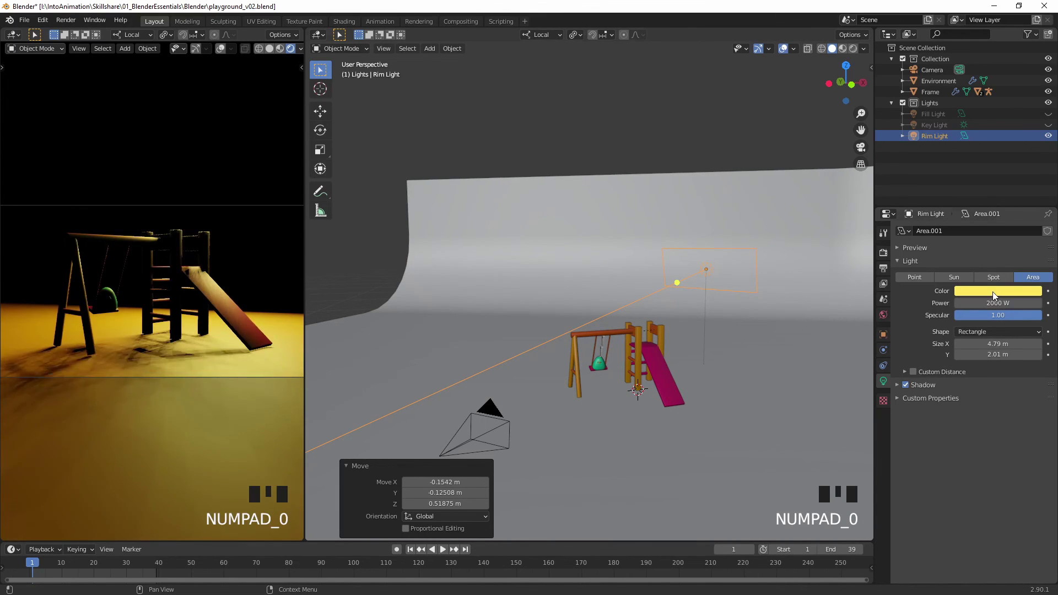
{"action": "left_click", "coordinate": [1048, 125]}
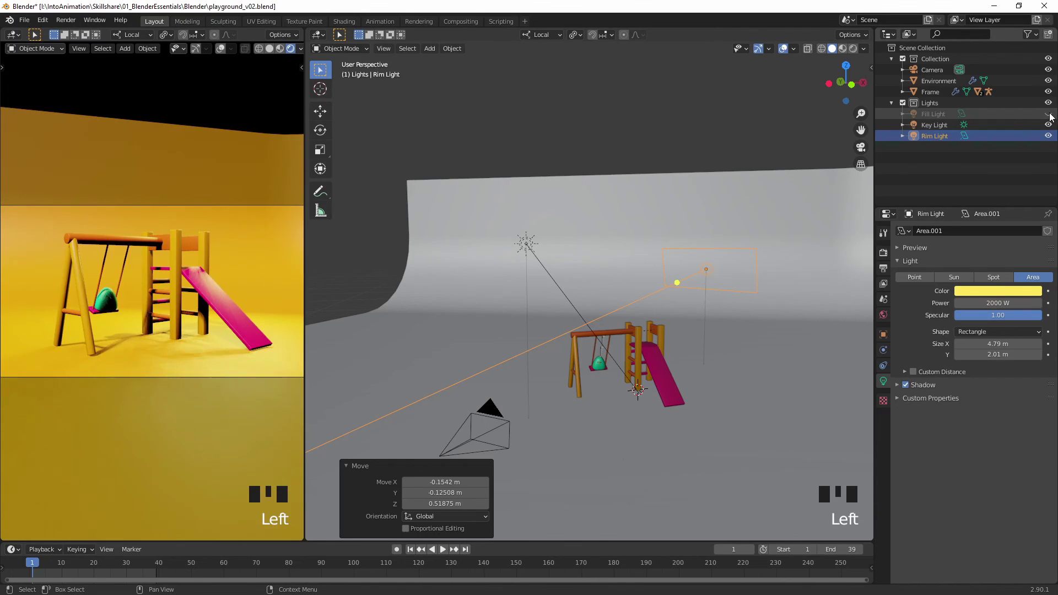
{"action": "left_click", "coordinate": [1048, 114]}
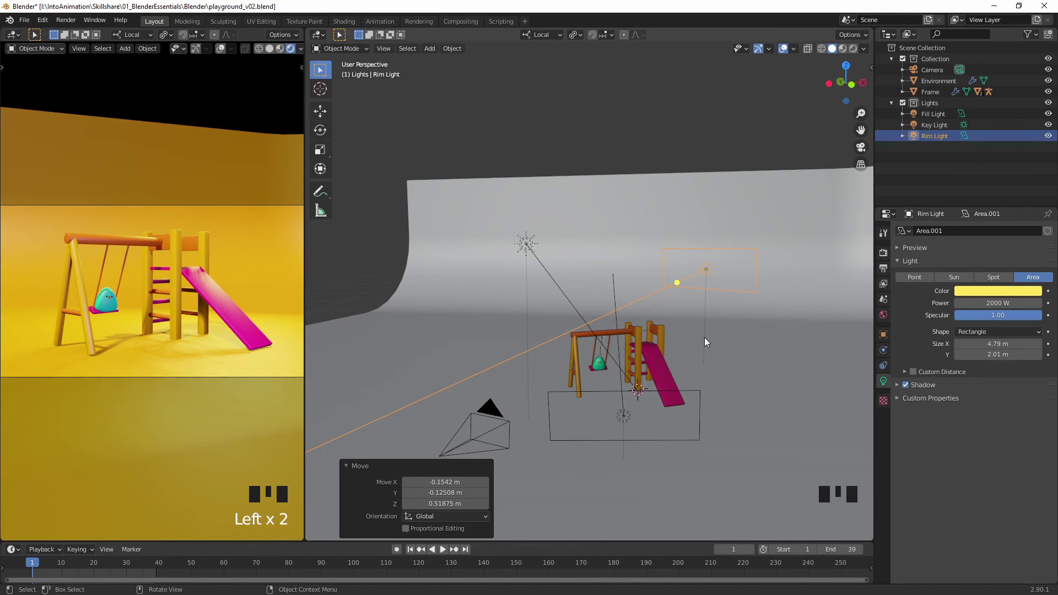